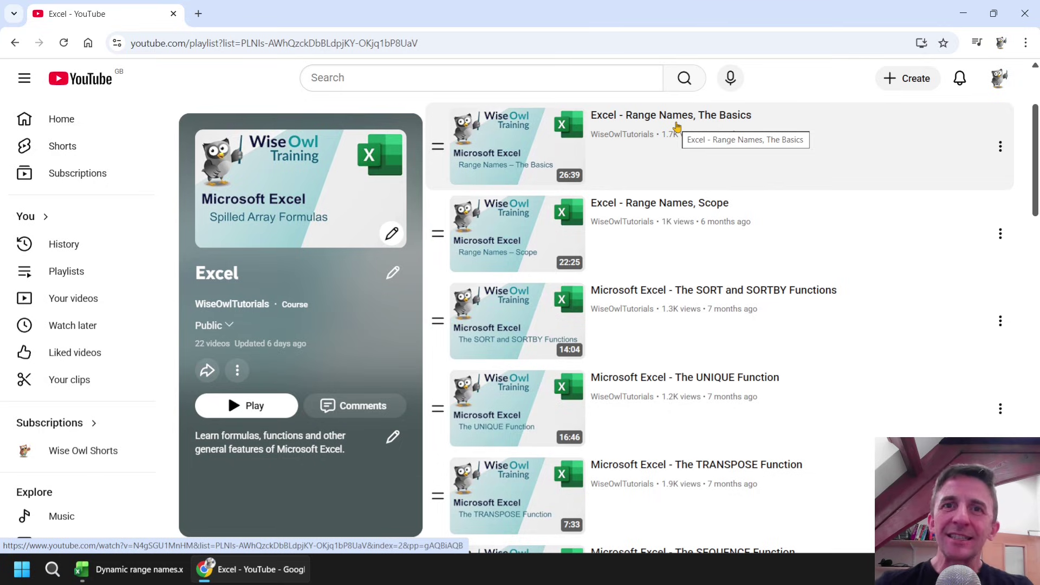
# Switch from YouTube to the Dynamic range names workbook in Excel
pyautogui.click(130, 569)
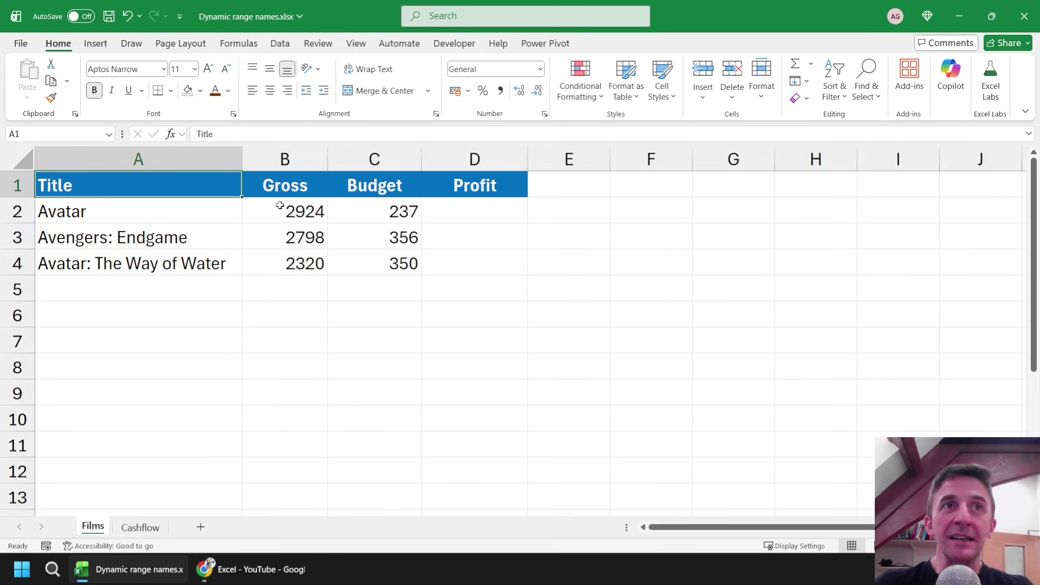
# Create the Gross and Budget names from the top-row headers of B1:C4
pyautogui.click(287, 187)
pyautogui.moveTo(287, 187); pyautogui.dragTo(368, 262)
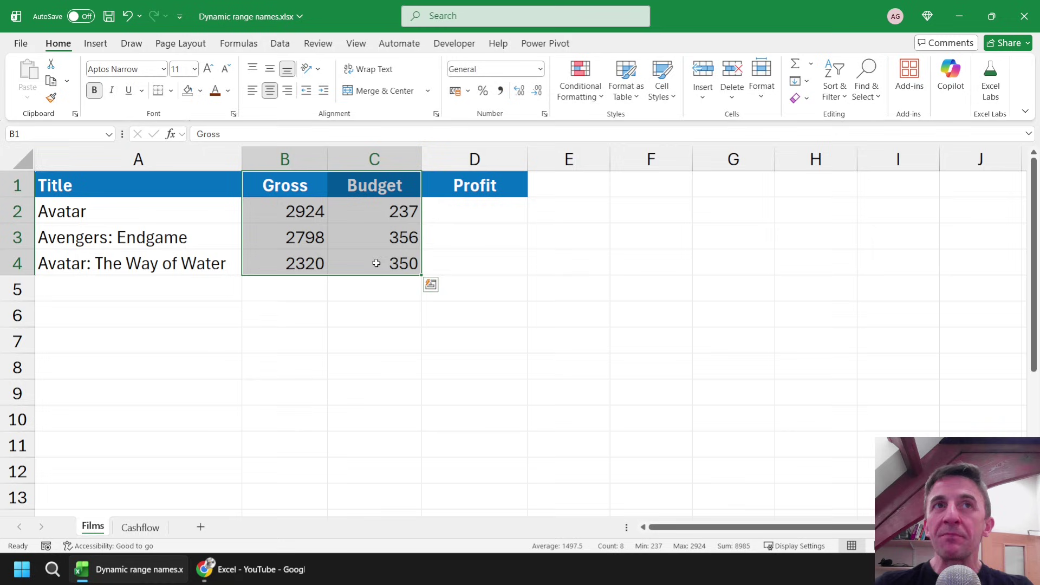
pyautogui.click(238, 43)
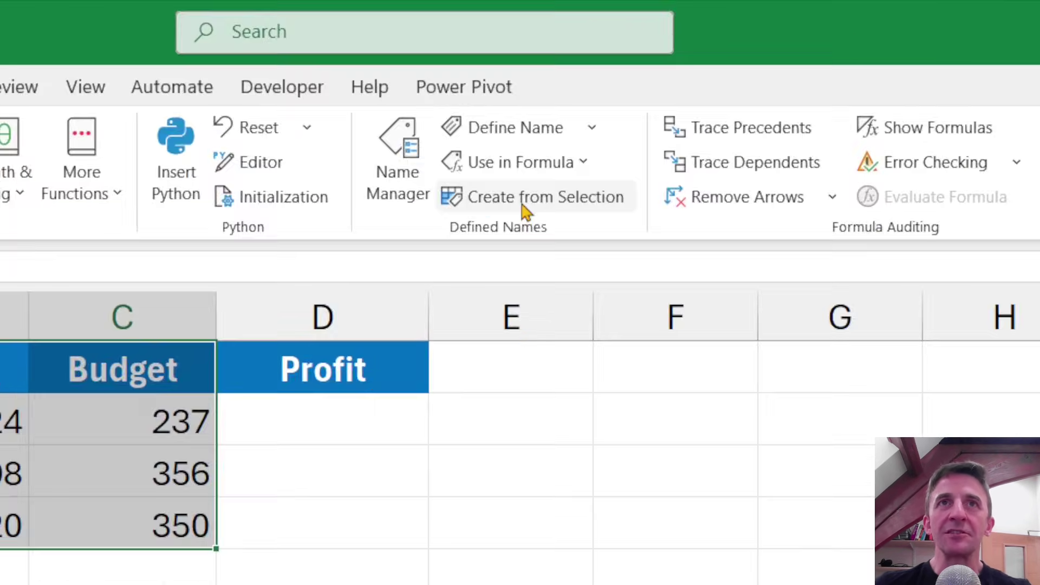
pyautogui.click(524, 205)
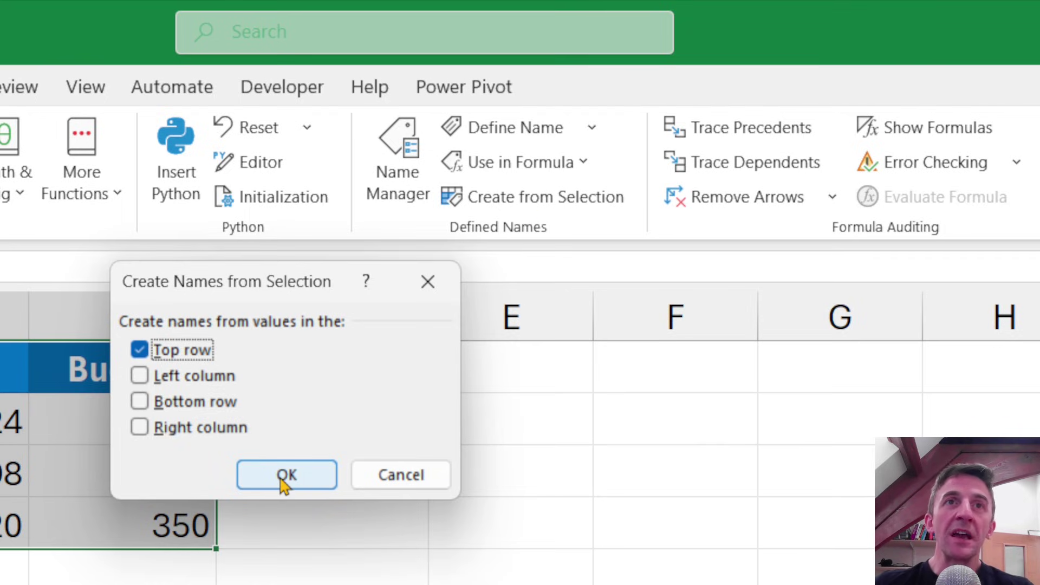
pyautogui.click(282, 477)
pyautogui.hotkey('ctrl', 'q')
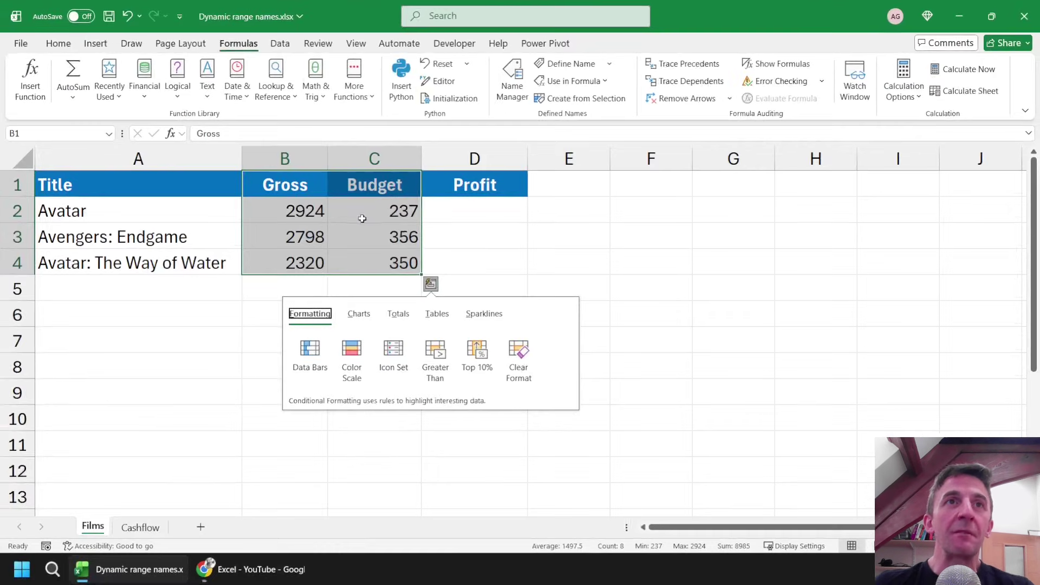
# Check the new names by selecting Budget and then Gross from the Name Box list
pyautogui.click(109, 133)
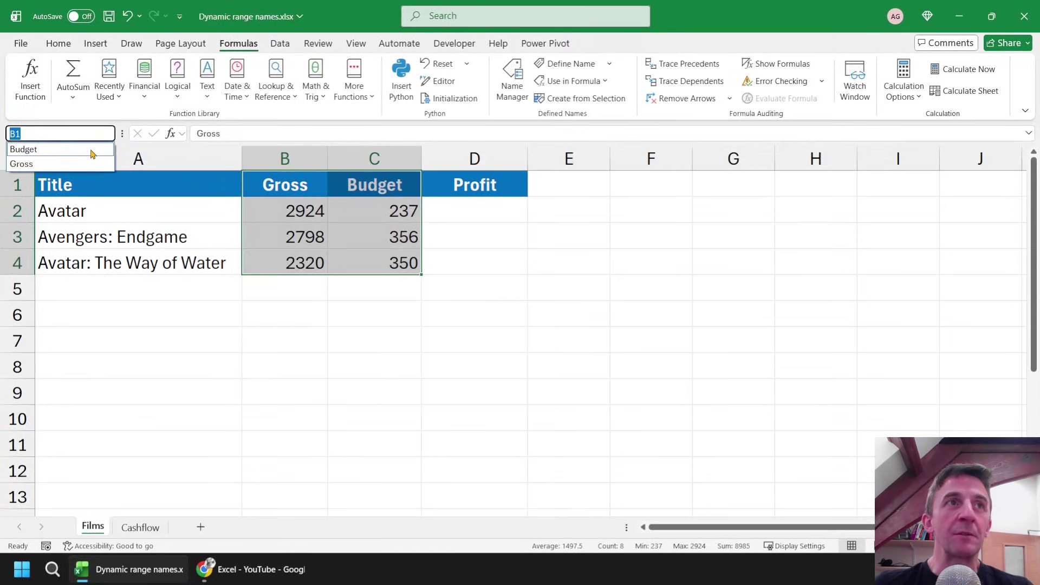
pyautogui.click(90, 147)
pyautogui.click(109, 133)
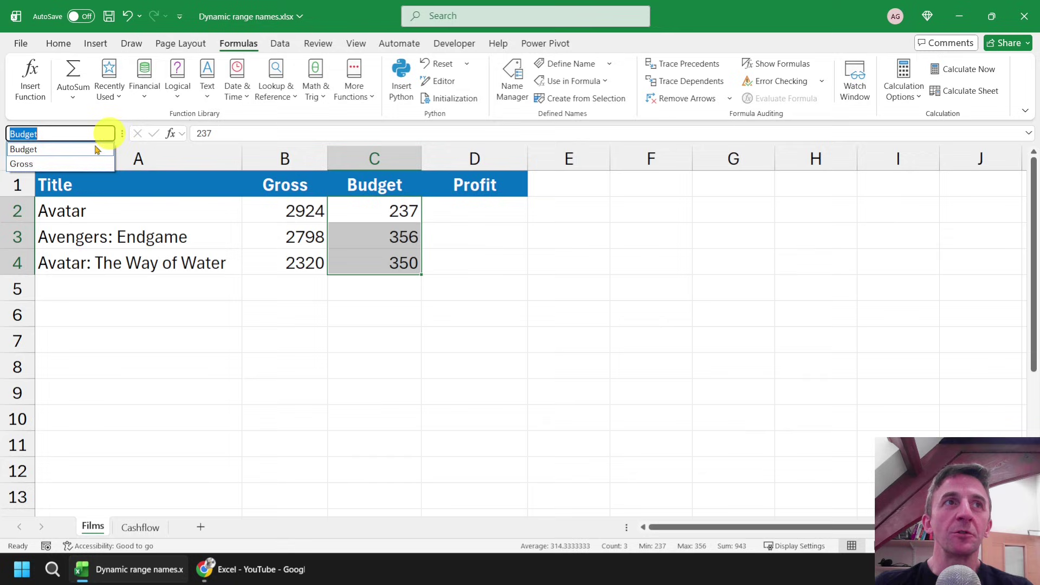
pyautogui.click(79, 164)
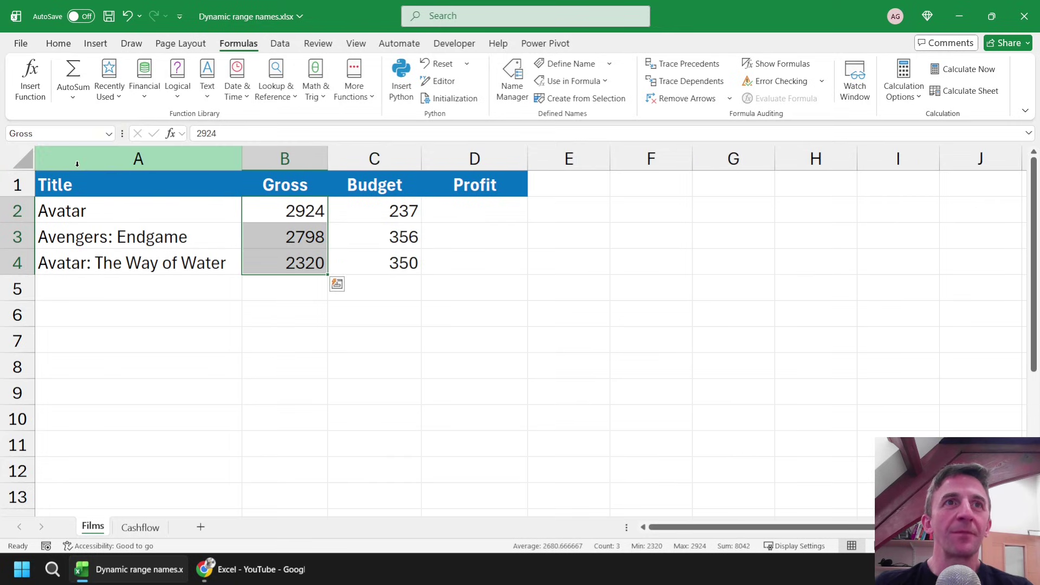
# Enter =Gross-Budget in D2 so Profit spills 2687, 2442 and 1970
pyautogui.click(475, 213)
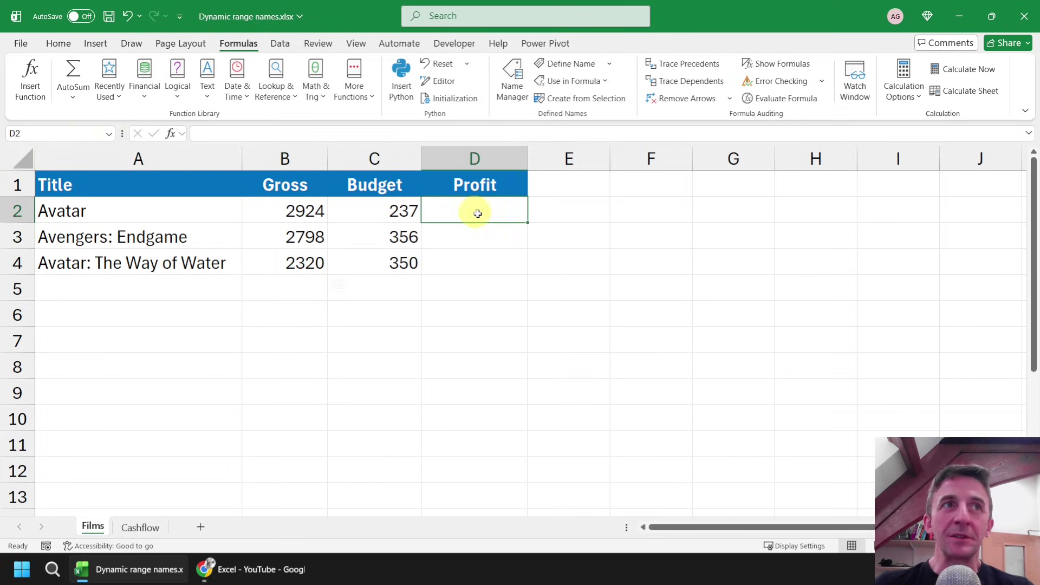
pyautogui.write('=gr')
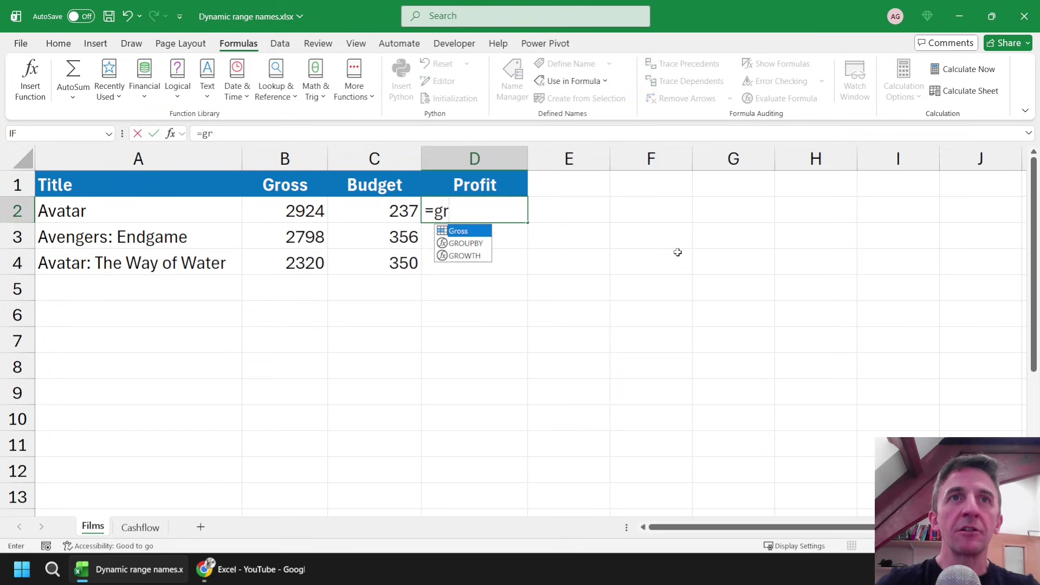
pyautogui.press('Tab')
pyautogui.write('-bu')
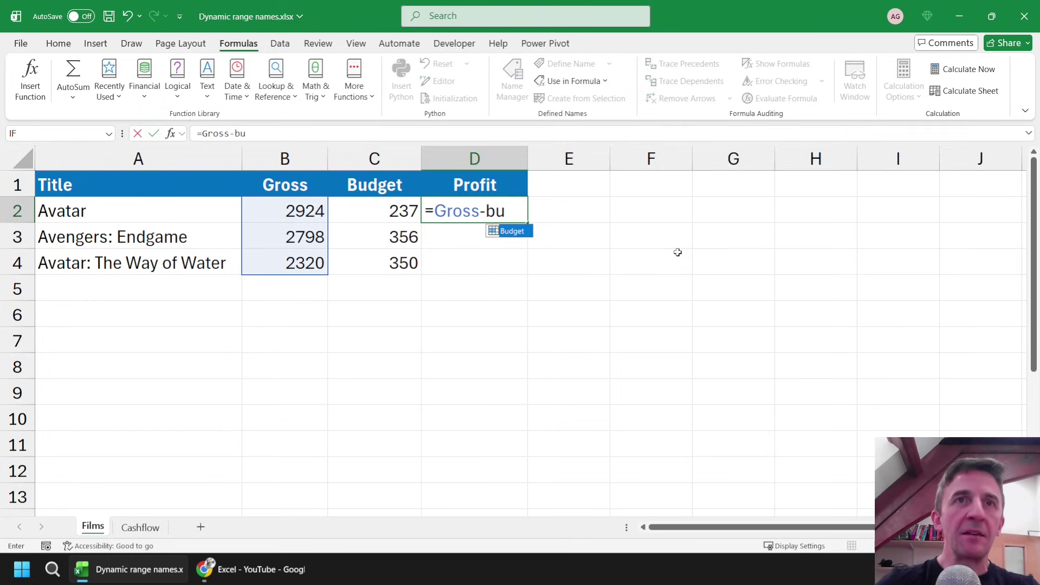
pyautogui.press('Tab')
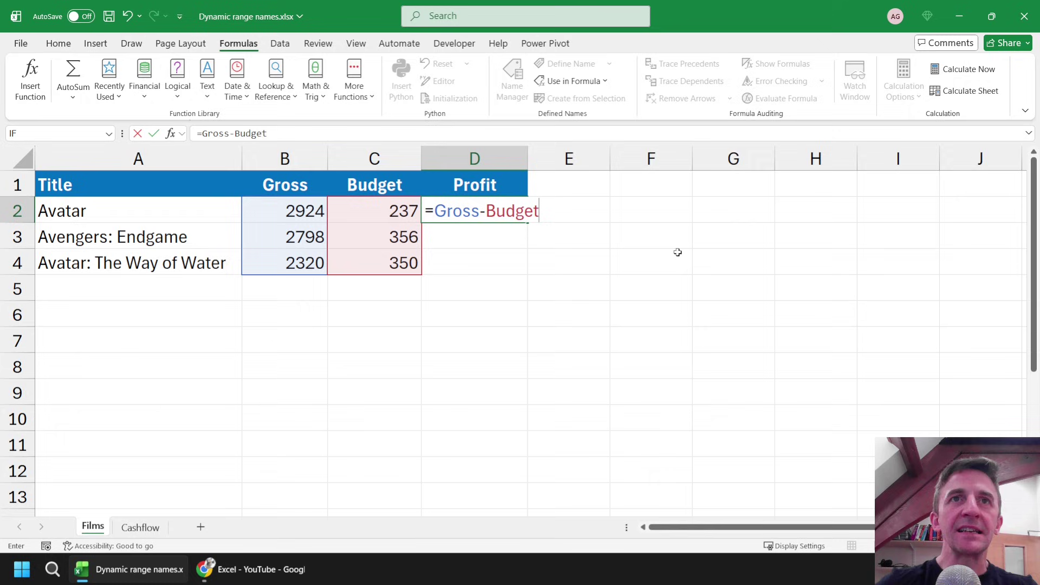
pyautogui.press('Return')
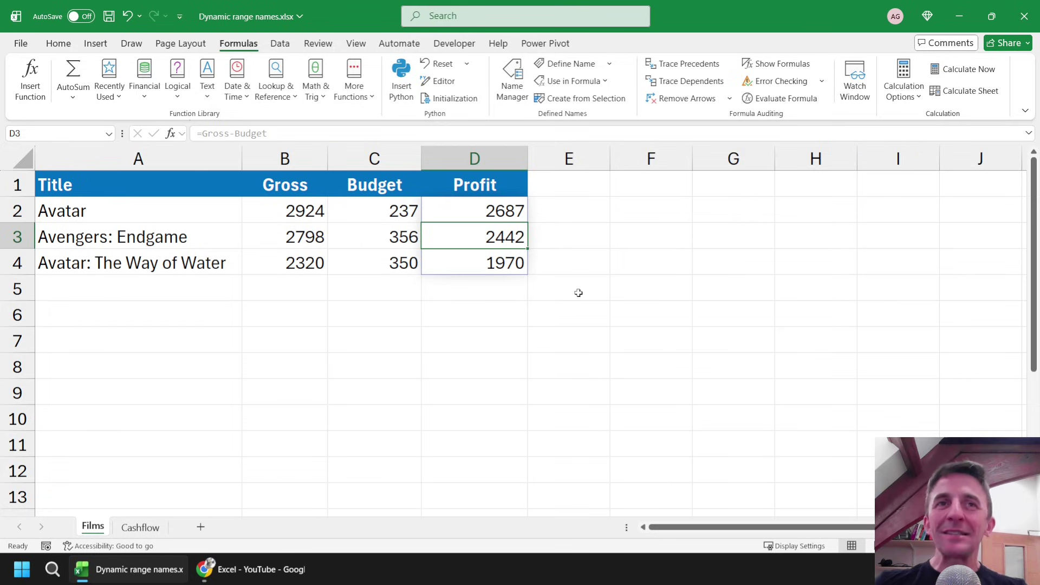
# Enter 345 in B5 and 123 in C5
pyautogui.click(306, 290)
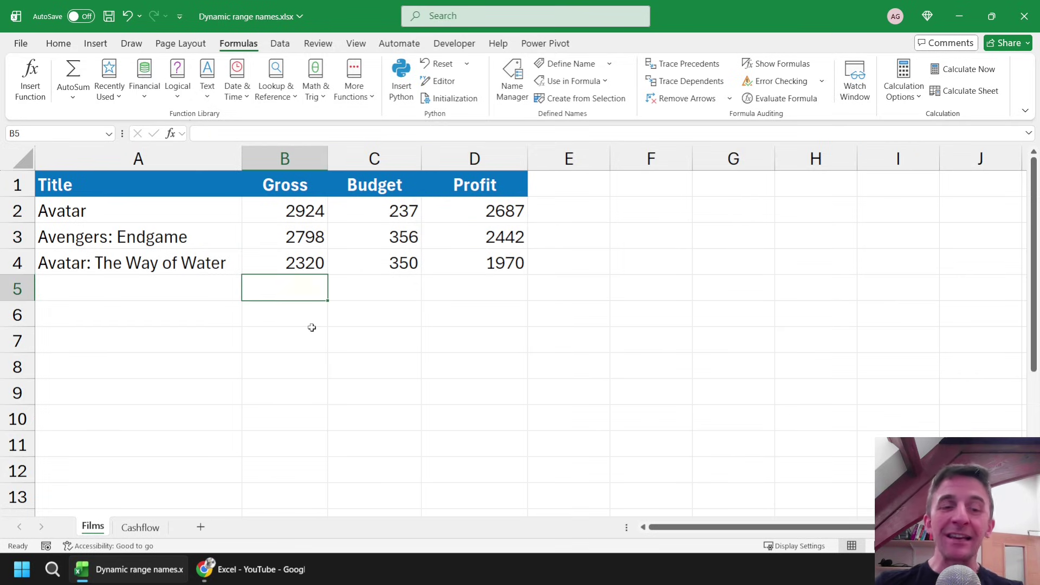
pyautogui.write('345')
pyautogui.click(376, 286)
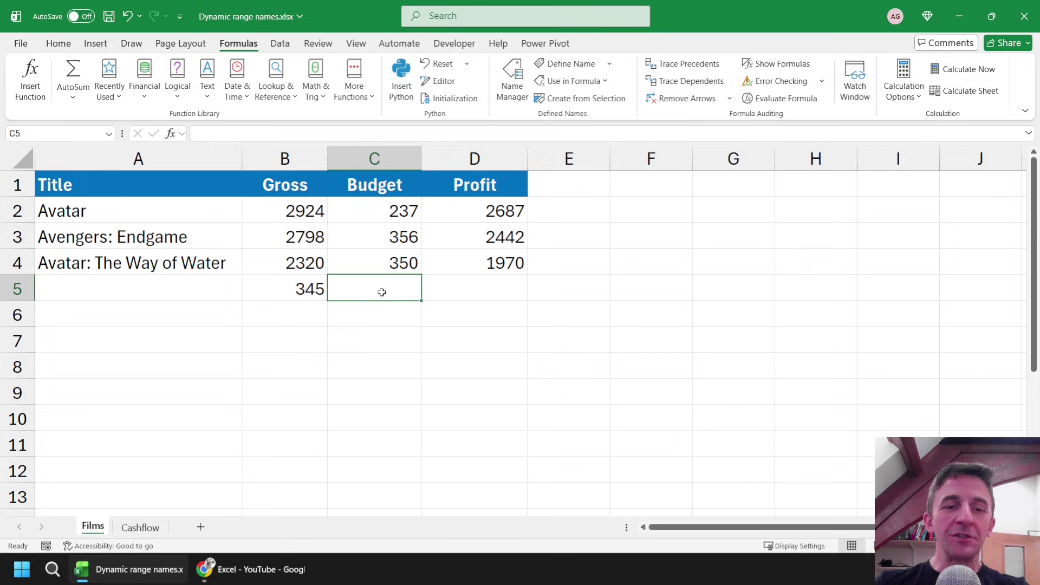
pyautogui.write('123')
pyautogui.click(476, 292)
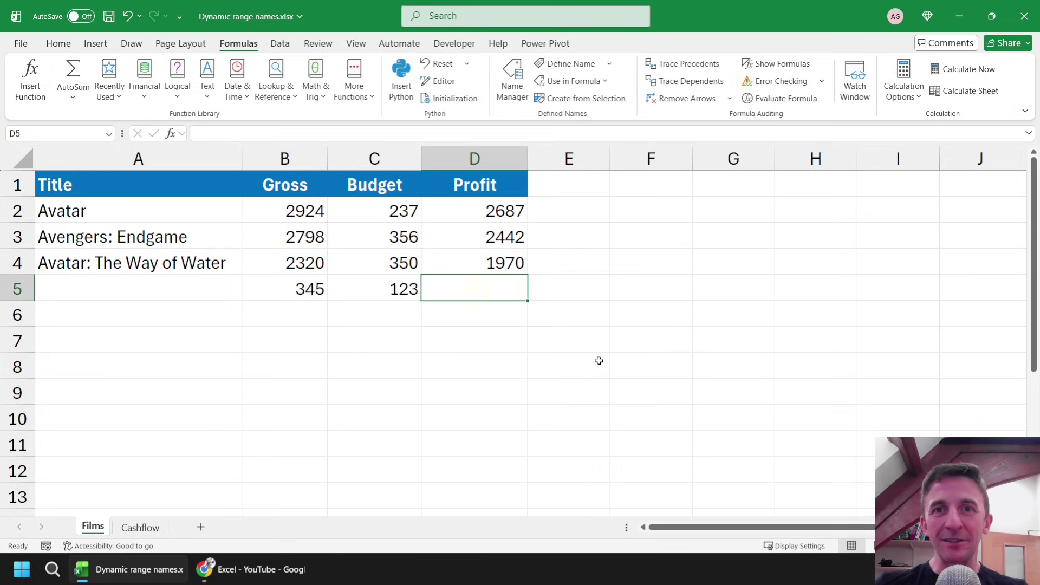
# Show that the Budget and Gross names still cover only rows 2–4, comparing C2:C4 with C2:C5
pyautogui.click(109, 134)
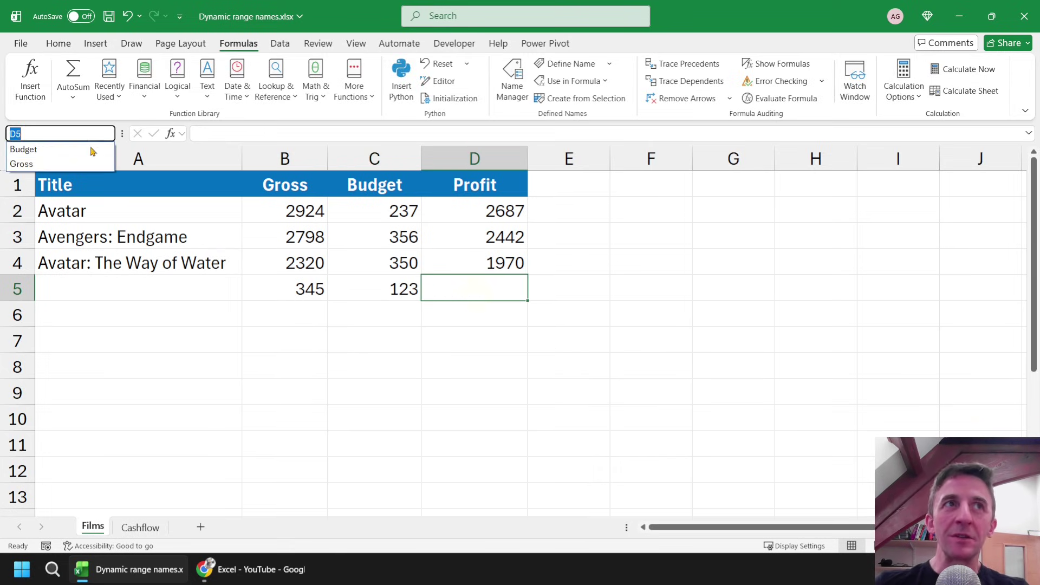
pyautogui.click(92, 150)
pyautogui.click(110, 136)
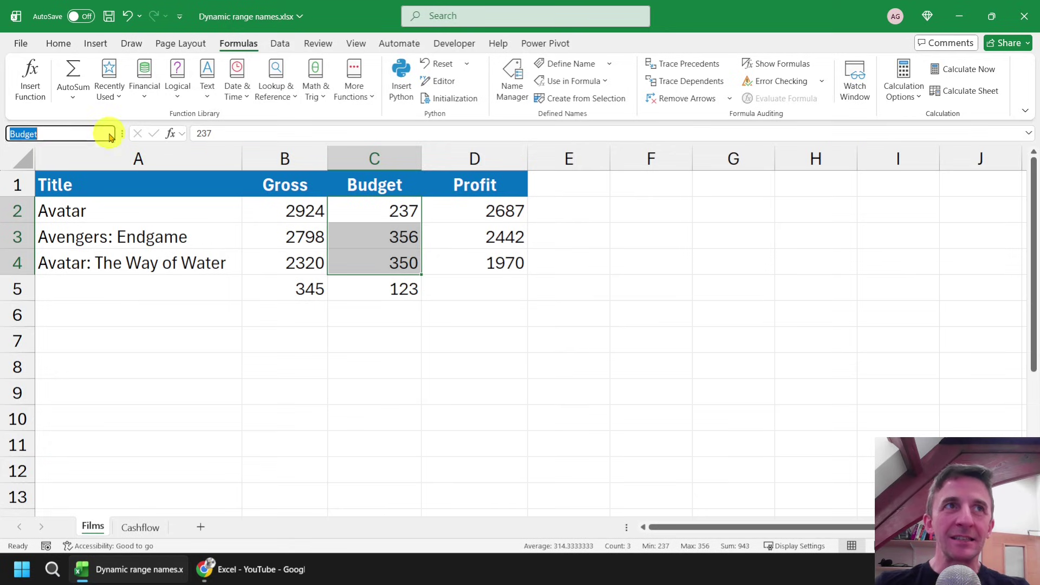
pyautogui.click(74, 165)
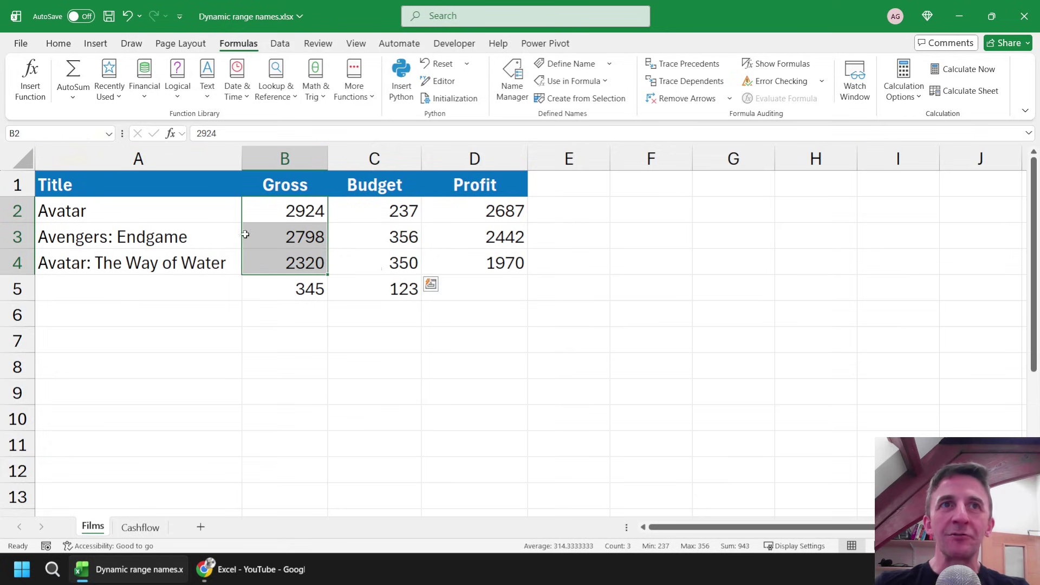
pyautogui.click(461, 294)
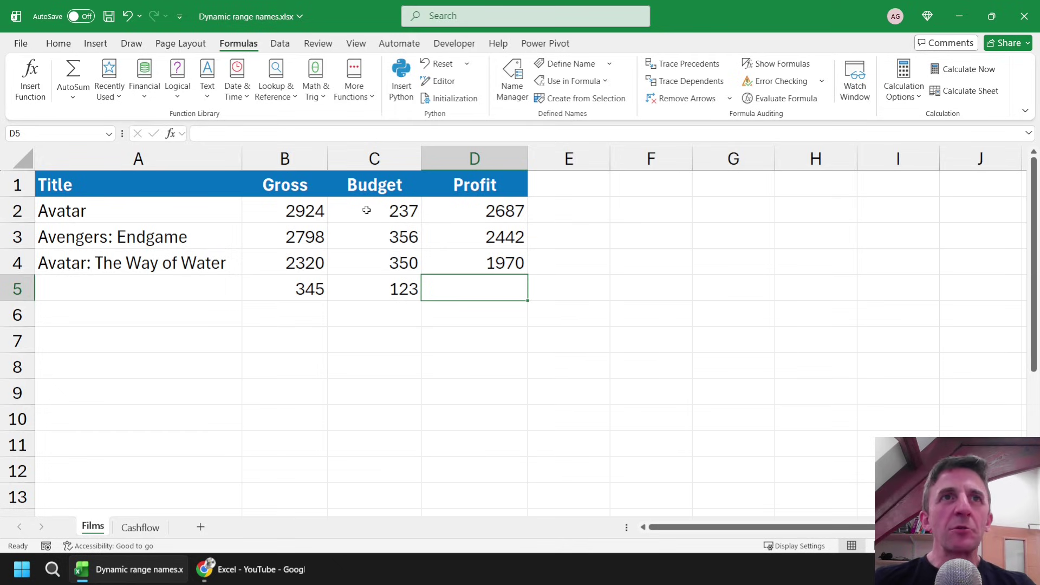
pyautogui.moveTo(367, 211); pyautogui.dragTo(365, 260)
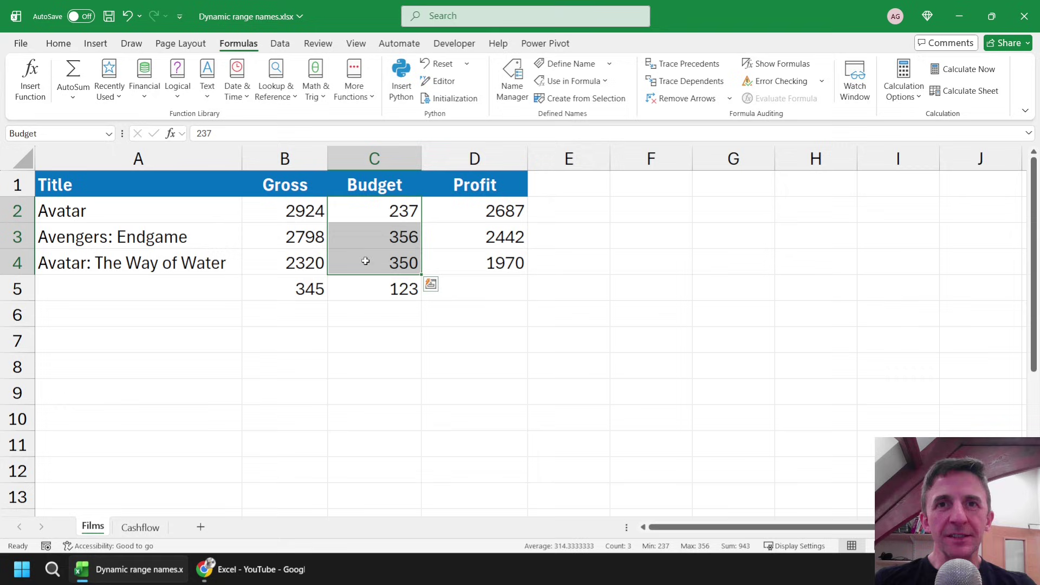
pyautogui.moveTo(365, 210); pyautogui.dragTo(368, 294)
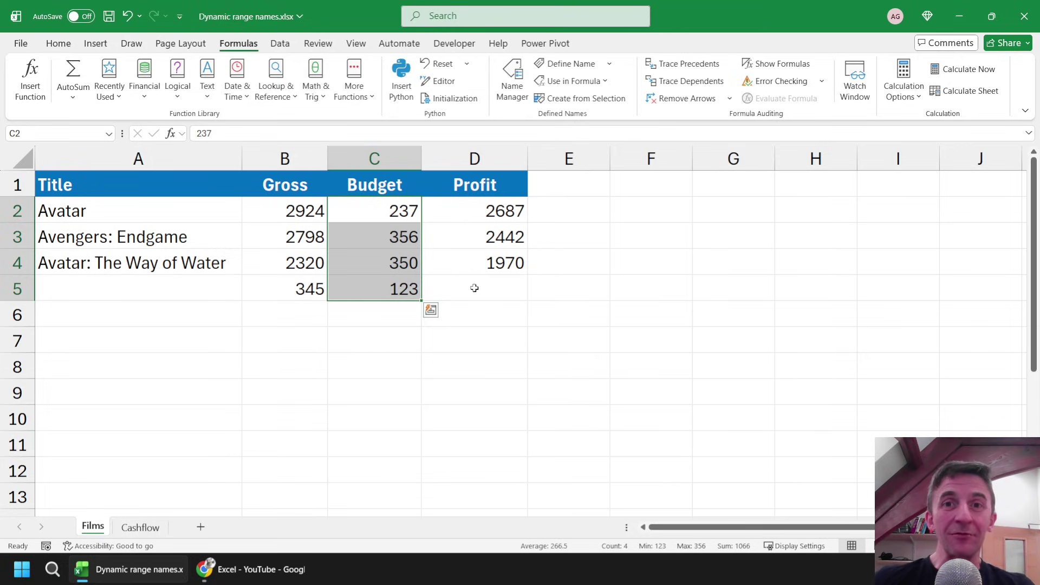
pyautogui.click(517, 101)
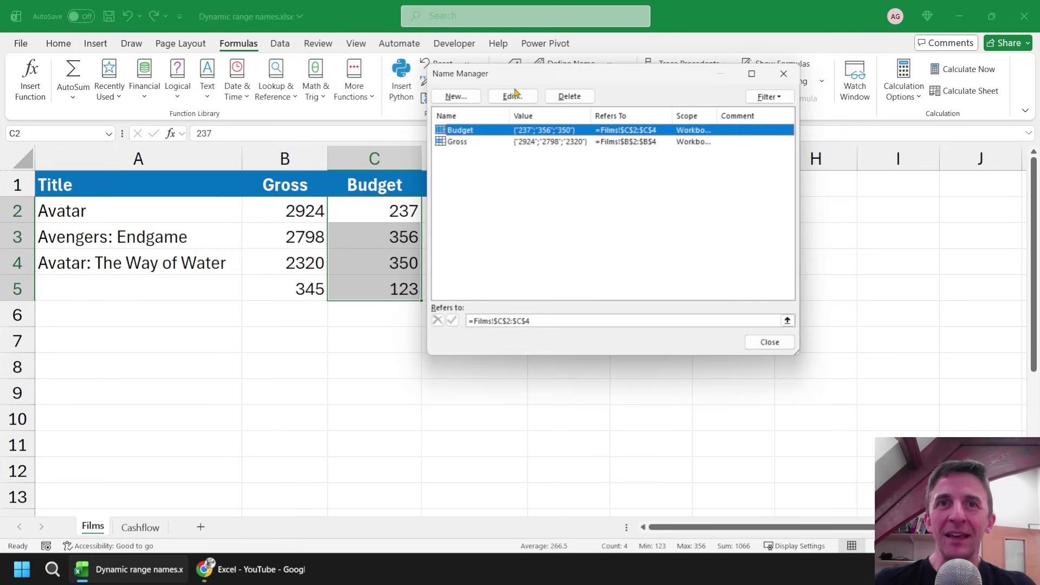
pyautogui.click(477, 141)
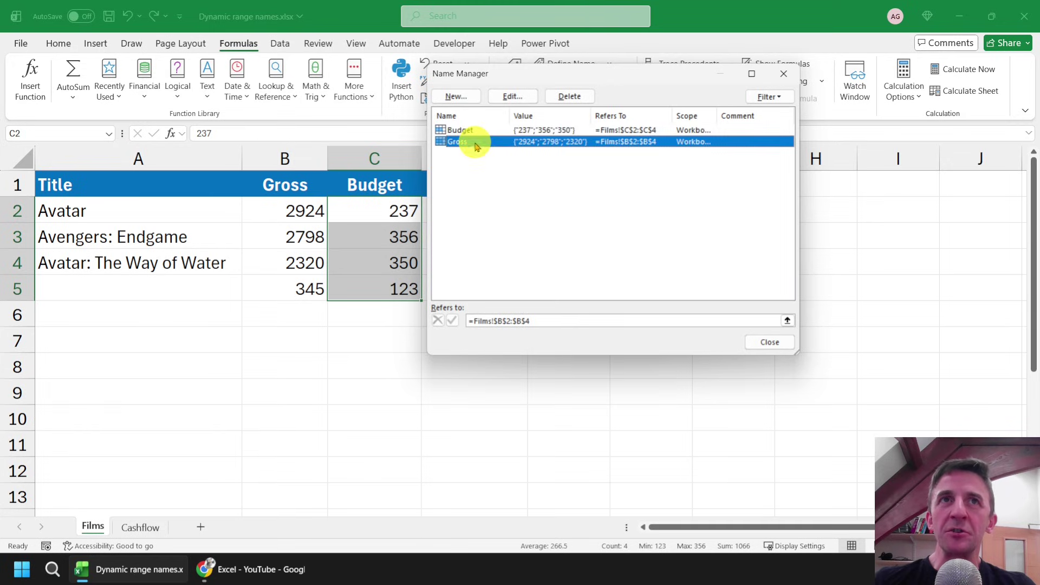
pyautogui.click(478, 131)
pyautogui.click(478, 141)
pyautogui.click(479, 131)
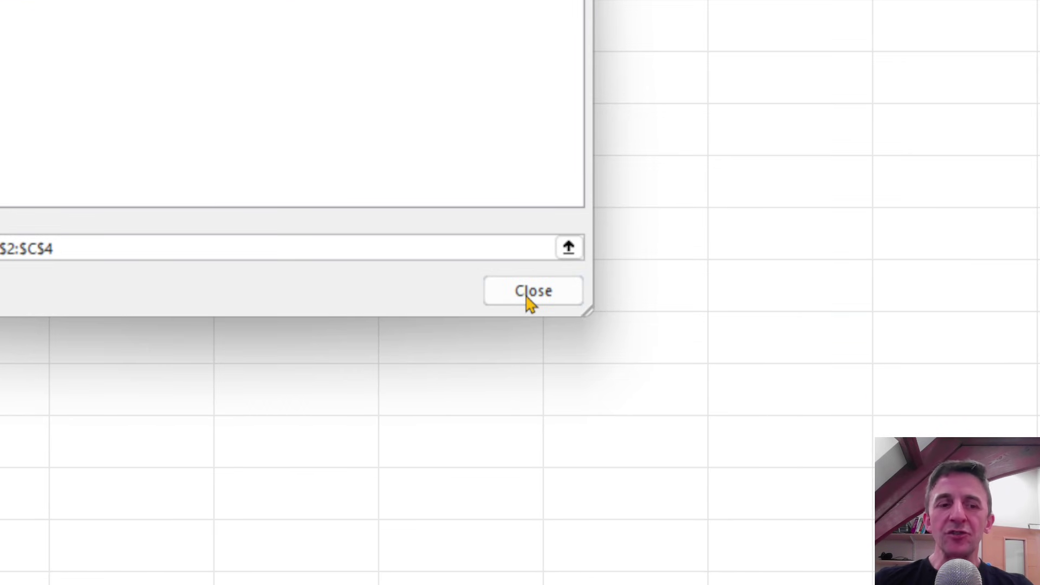
pyautogui.click(527, 297)
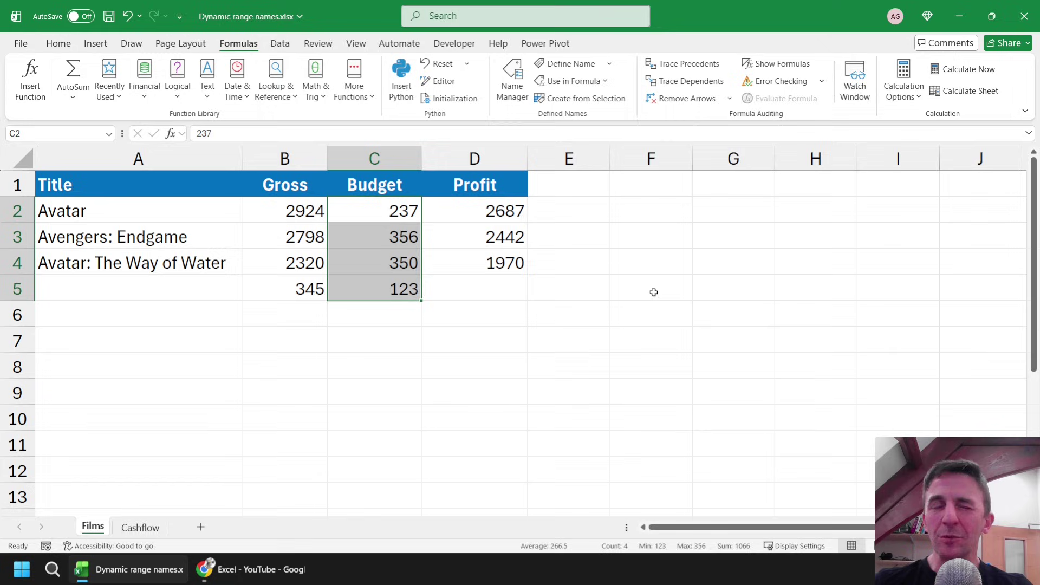
# Enter =OFFSET(C2,0,0,4,1) in F2, spilling Budget values 237, 356, 350 and 123
pyautogui.click(640, 209)
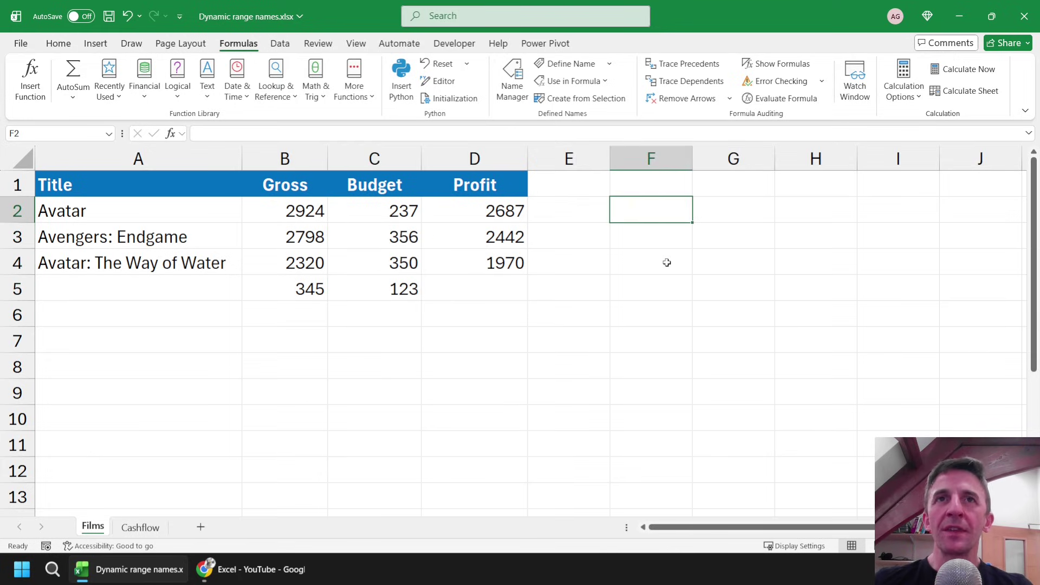
pyautogui.write('=')
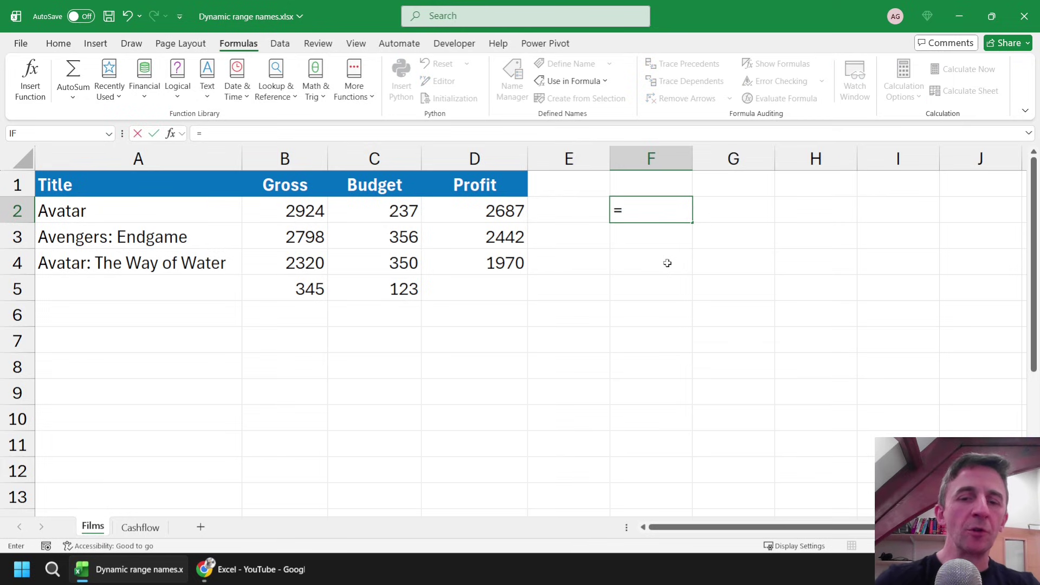
pyautogui.write('offset')
pyautogui.press('Tab')
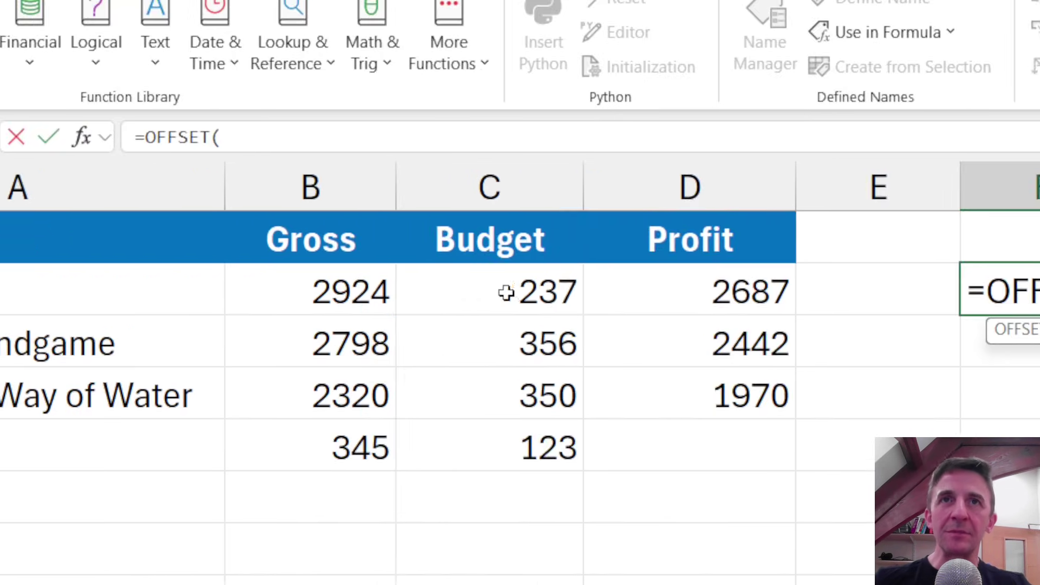
pyautogui.click(516, 293)
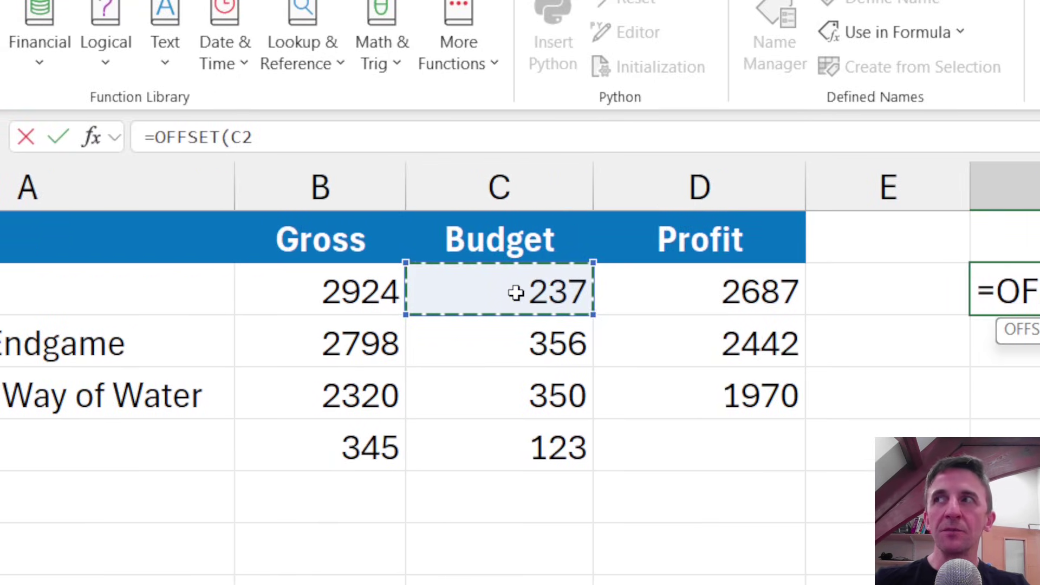
pyautogui.write(',')
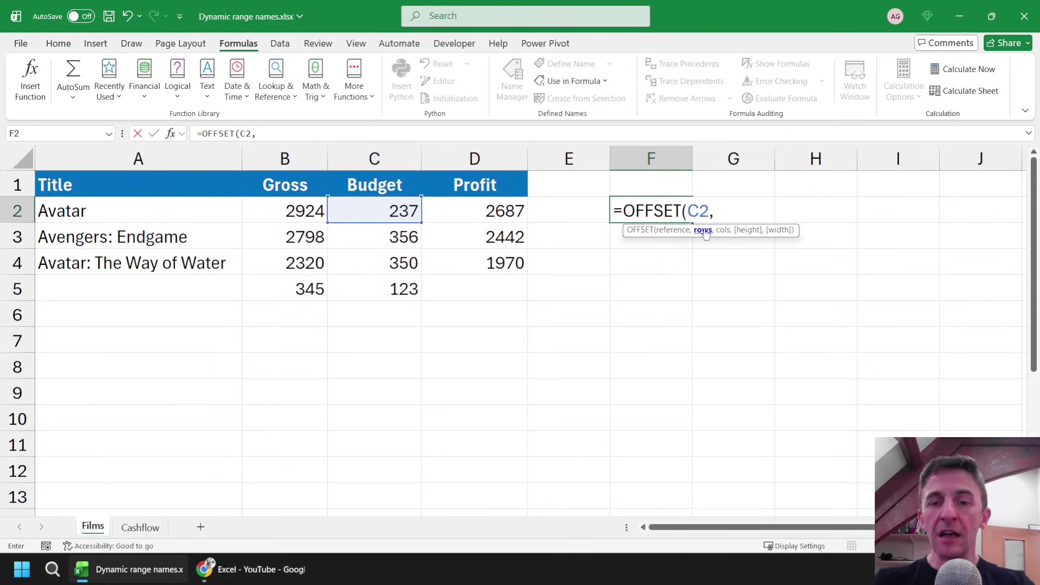
pyautogui.write('0')
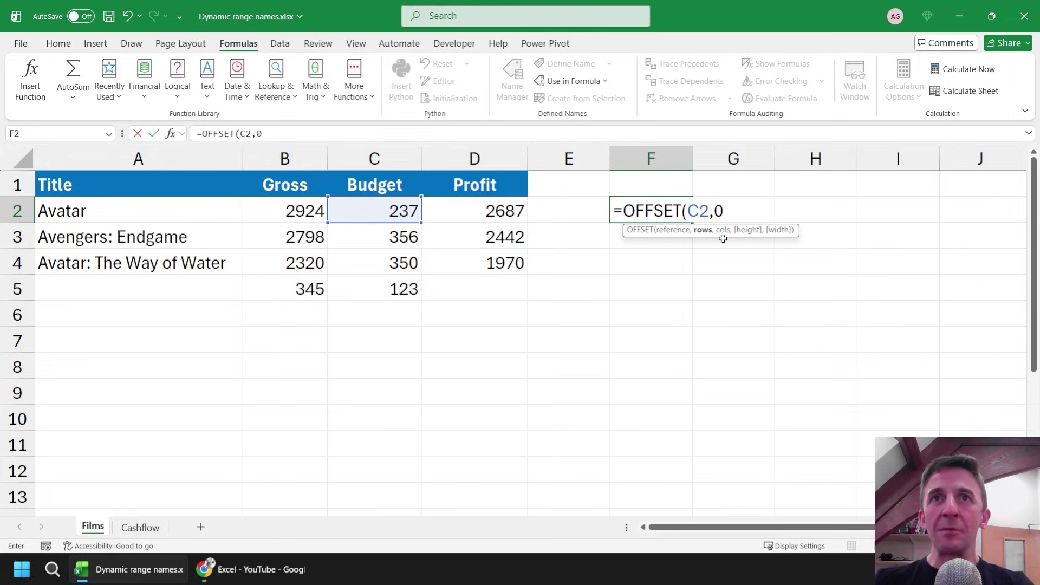
pyautogui.write(',0')
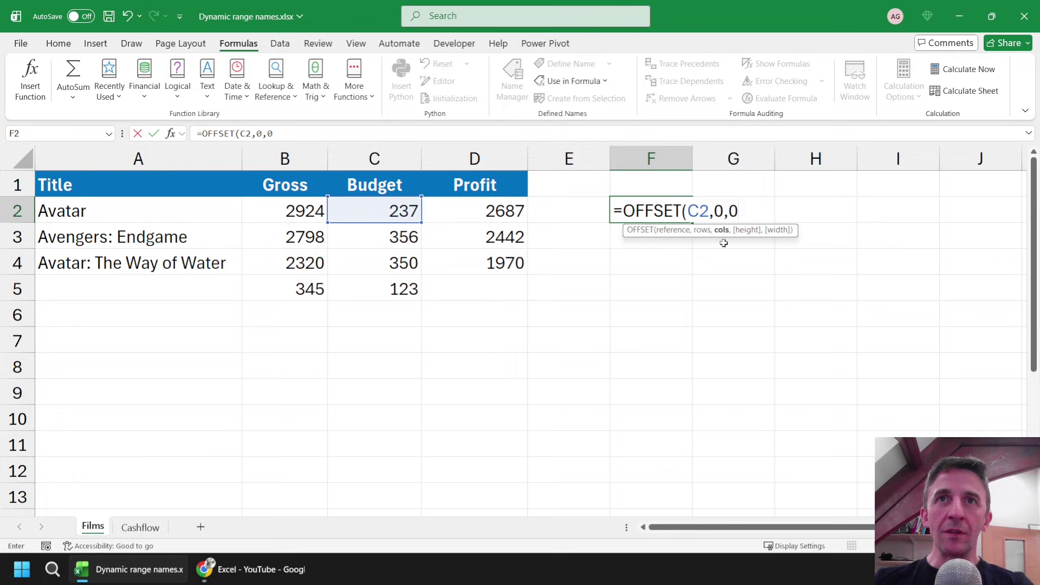
pyautogui.write(',')
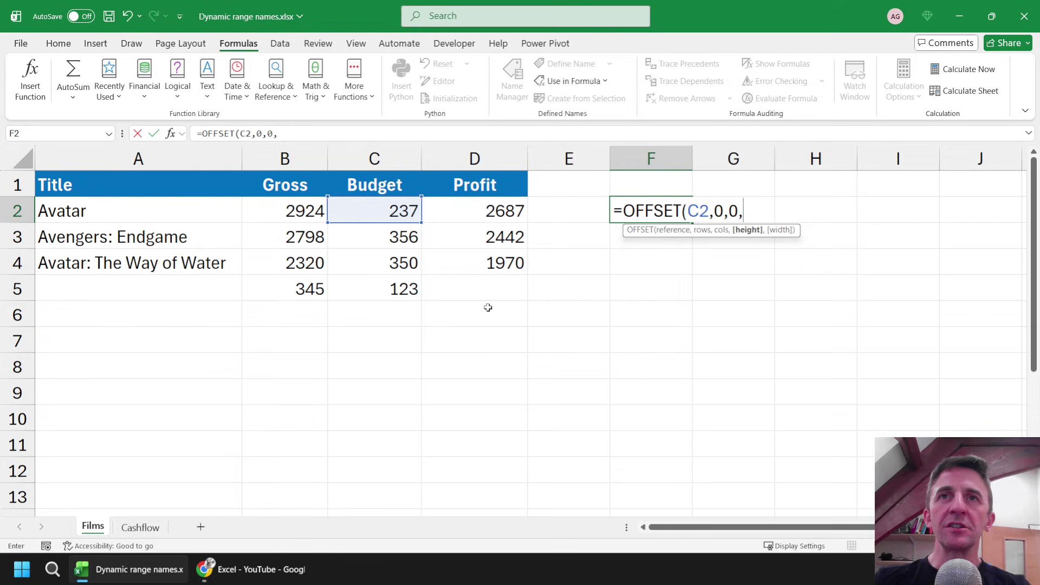
pyautogui.write('4,')
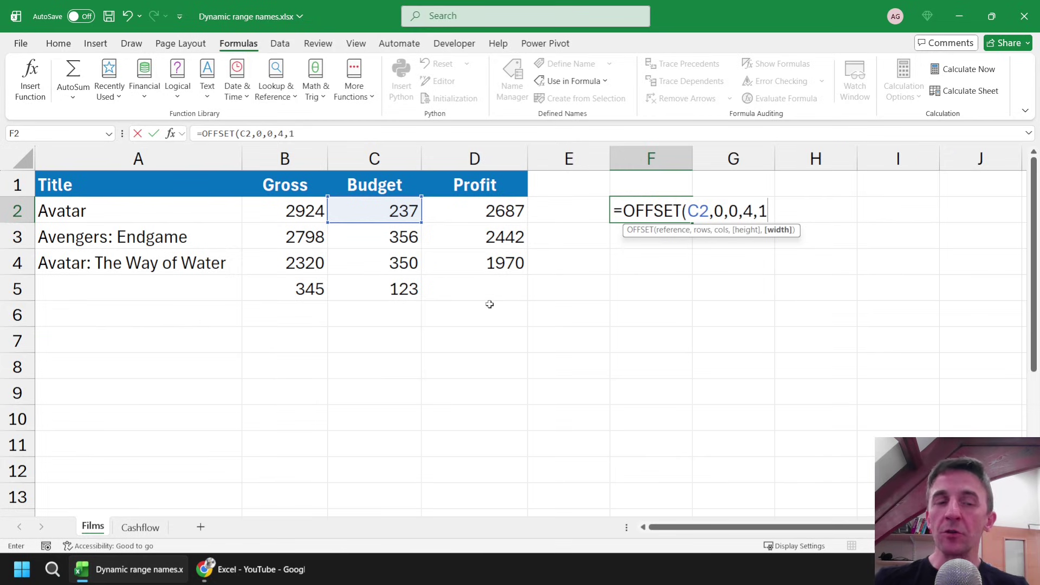
pyautogui.write('1)')
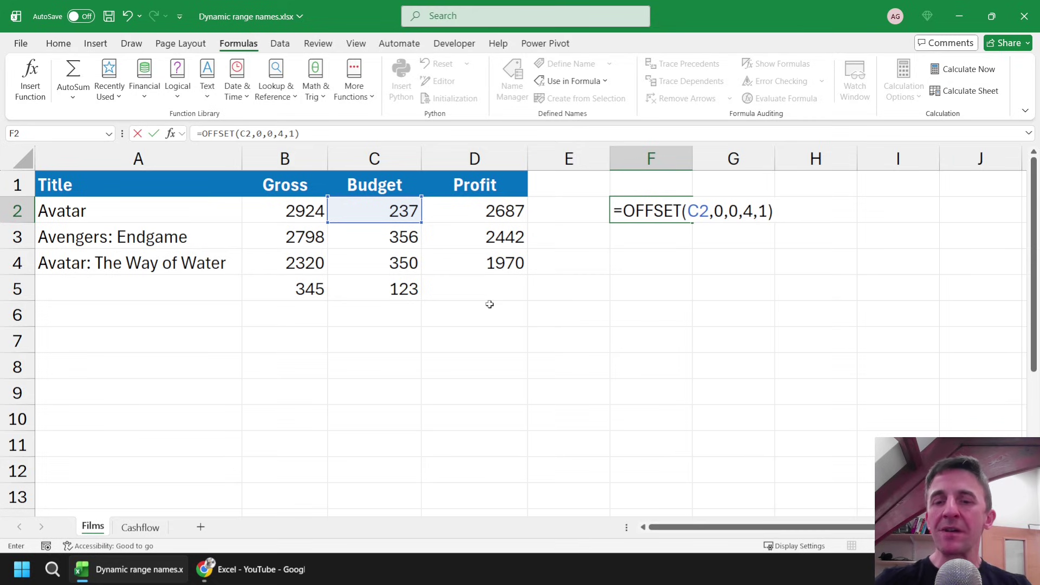
pyautogui.press('Return')
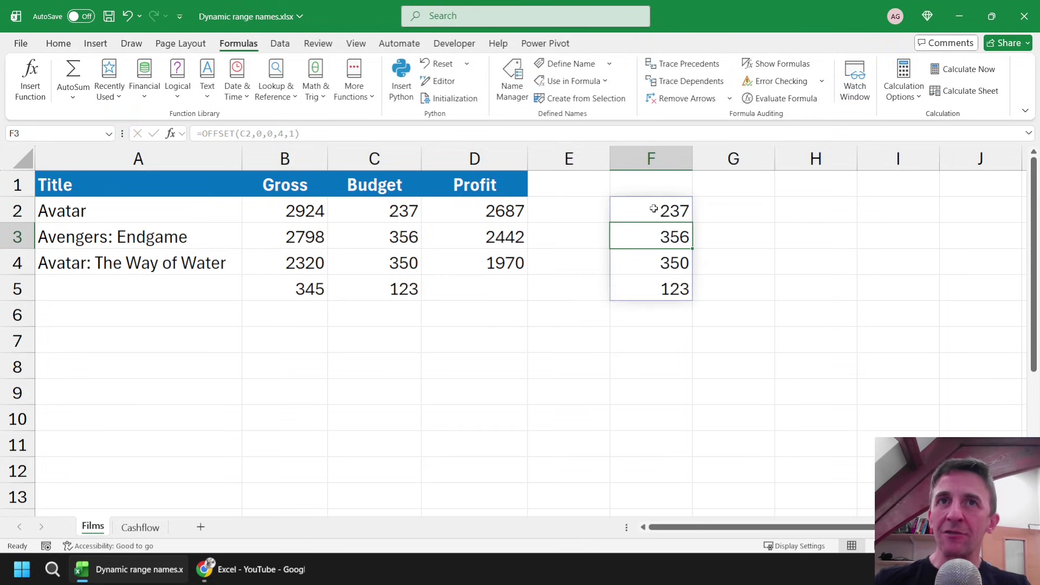
# Inspect F2's spill over F2:F5 and delete the fixed height 4 from its OFFSET formula
pyautogui.click(650, 210)
pyautogui.moveTo(650, 209); pyautogui.dragTo(642, 290)
pyautogui.moveTo(639, 213); pyautogui.dragTo(635, 287)
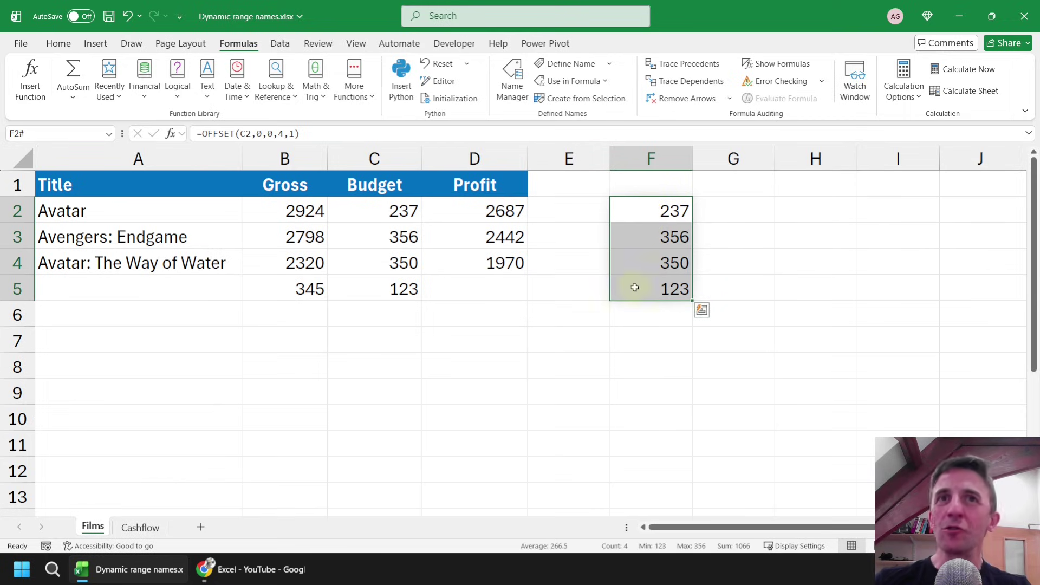
pyautogui.click(649, 213)
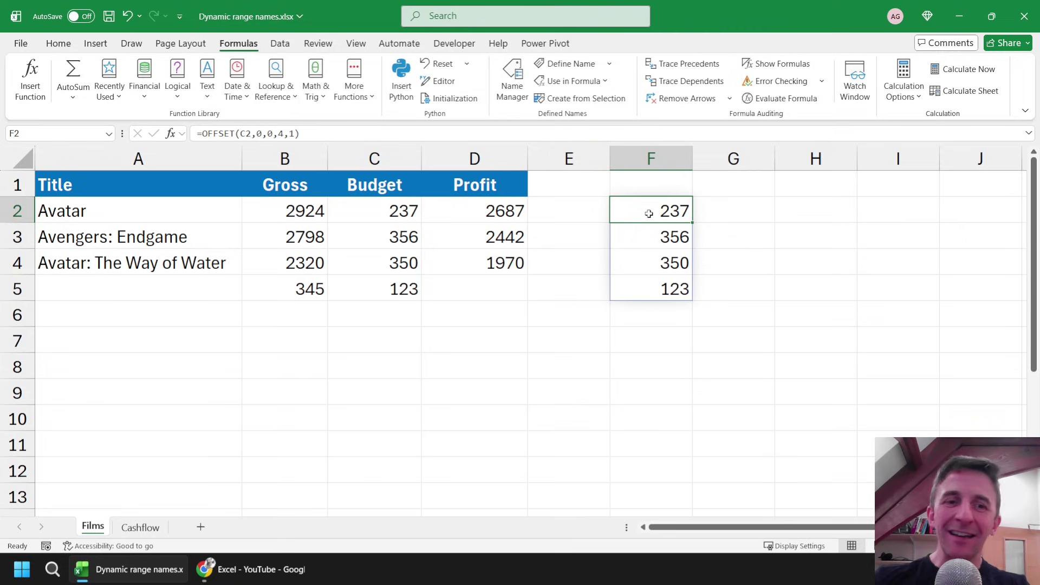
pyautogui.press('F2')
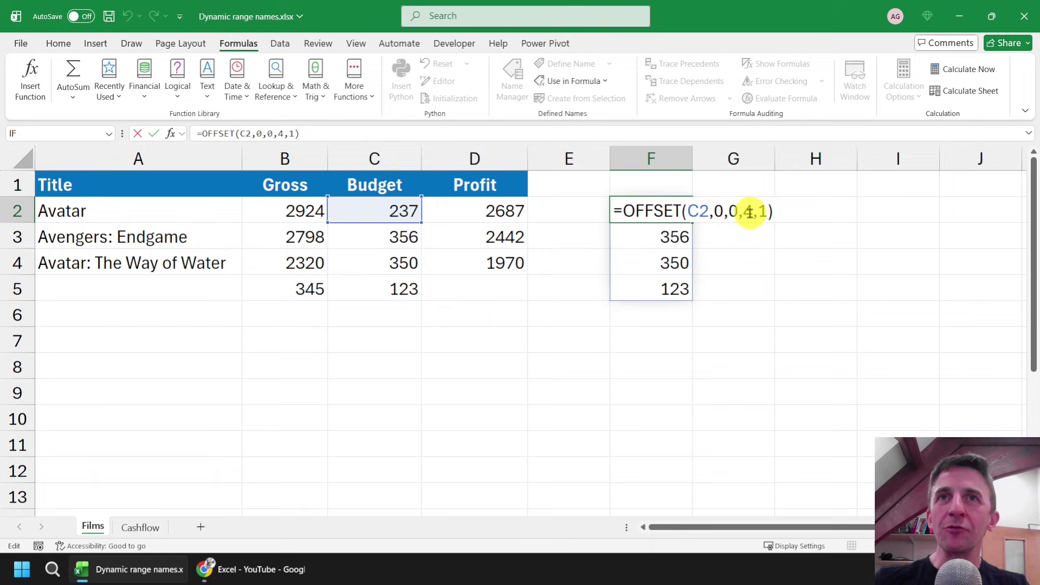
pyautogui.doubleClick(748, 211)
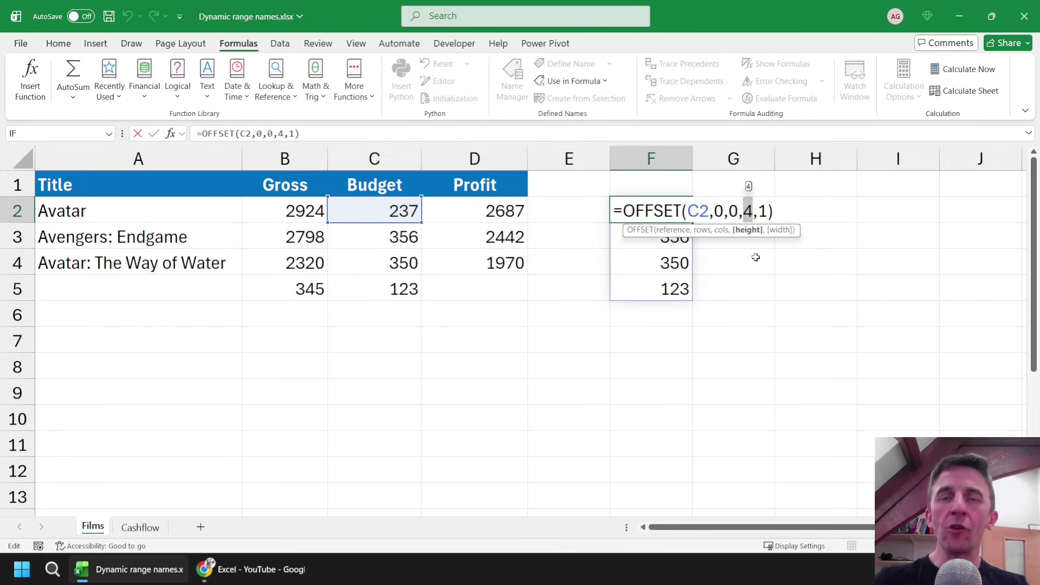
pyautogui.press('Delete')
# Use COUNT(C2:C1048576) as the OFFSET height, keeping the four-value Budget spill
pyautogui.write('count')
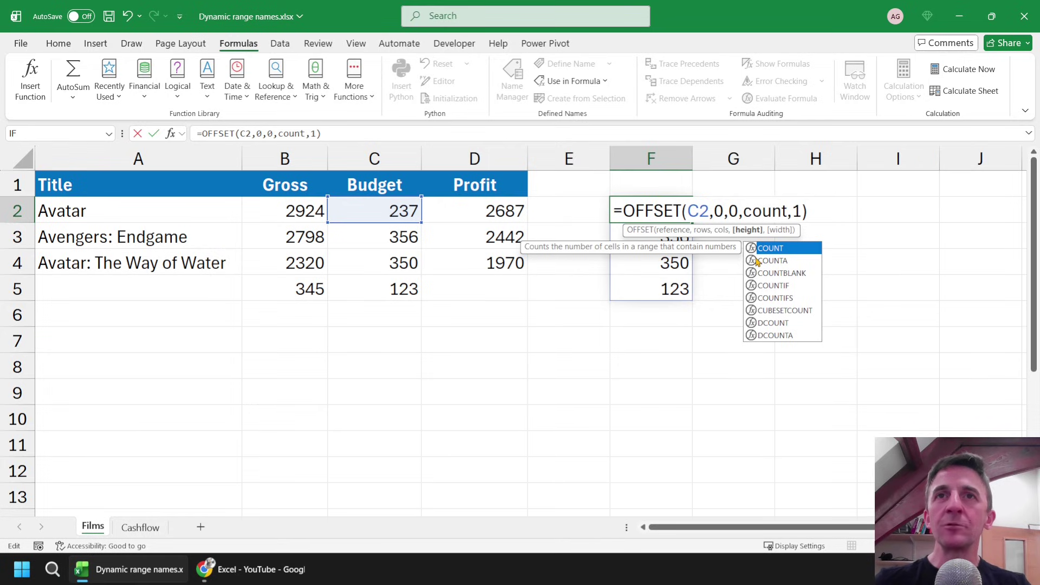
pyautogui.click(757, 262)
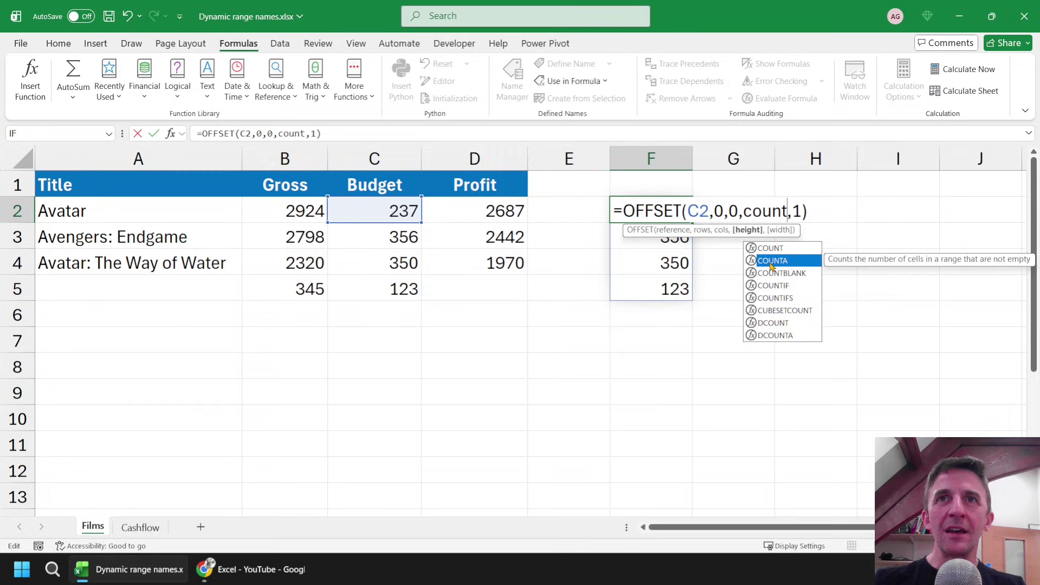
pyautogui.doubleClick(771, 265)
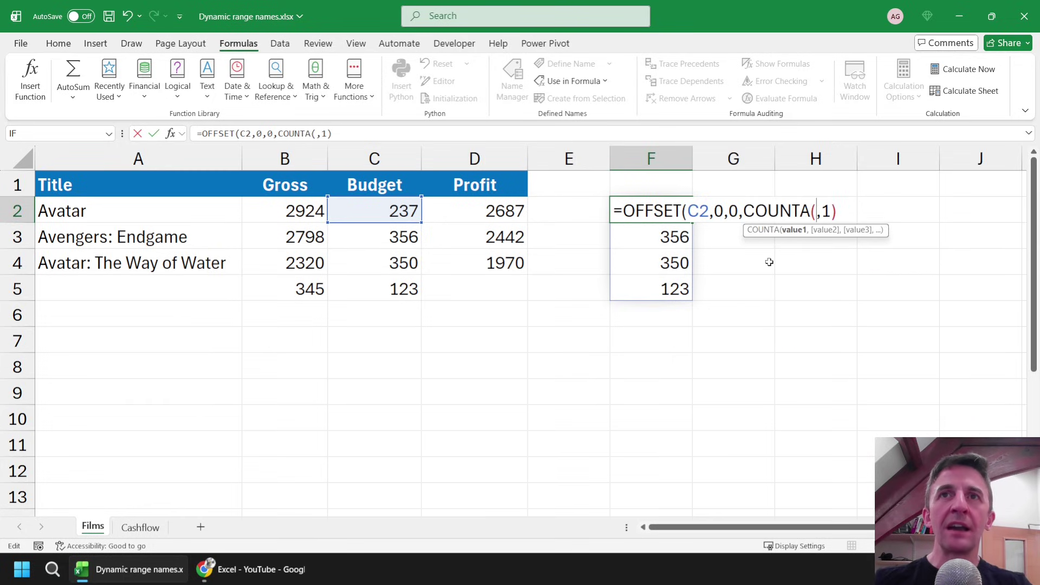
pyautogui.press('BackSpace')
pyautogui.press('BackSpace')
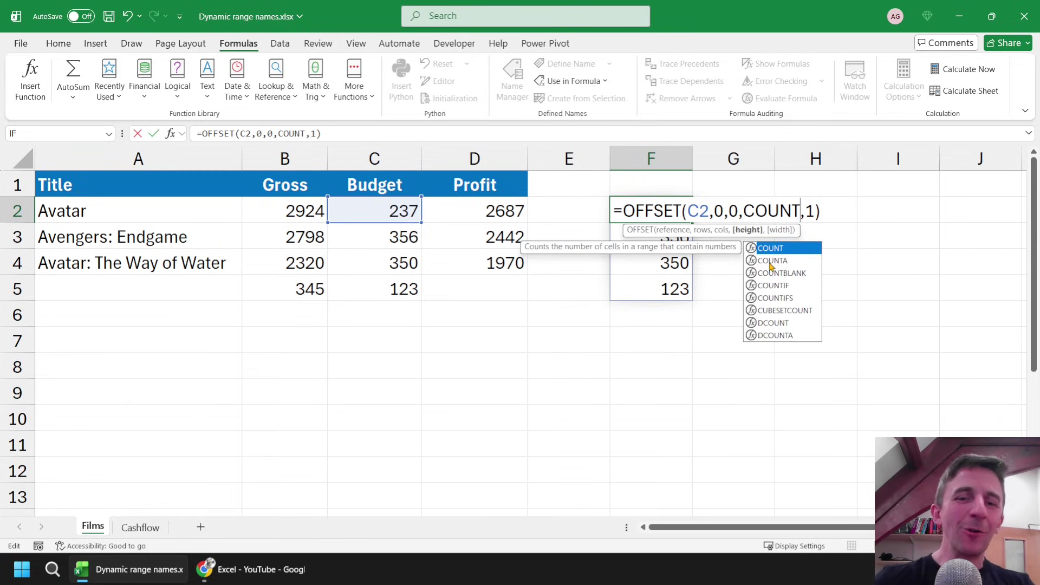
pyautogui.write('(')
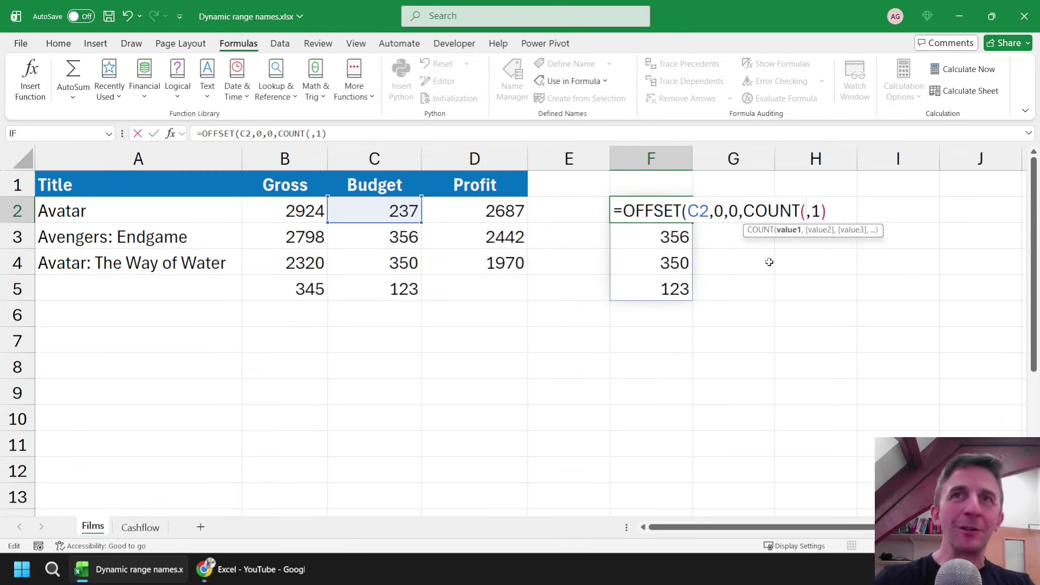
pyautogui.click(367, 210)
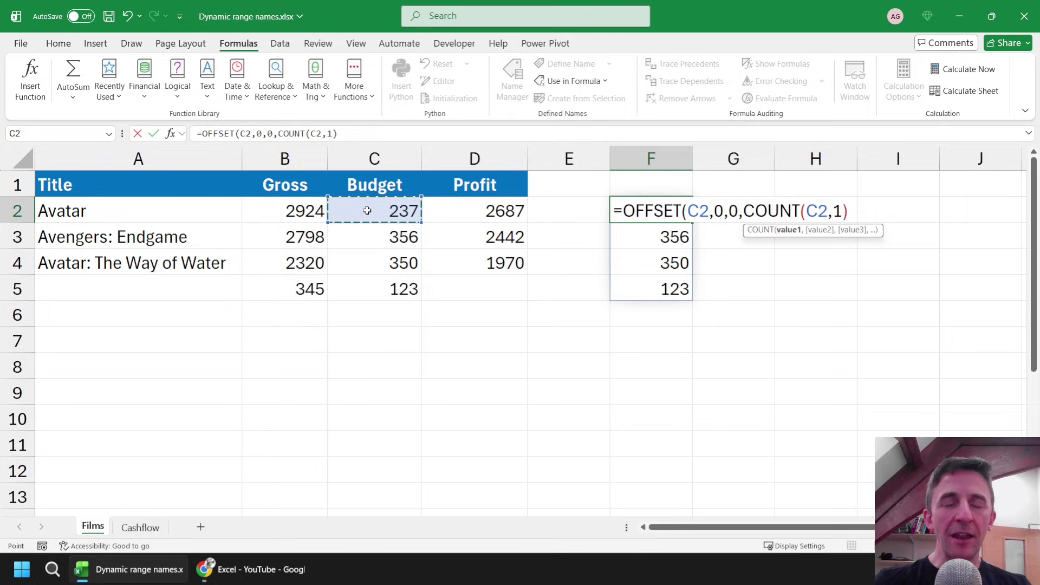
pyautogui.hotkey('ctrl', 'shift', 'Down')
pyautogui.hotkey('ctrl', 'shift', 'Down')
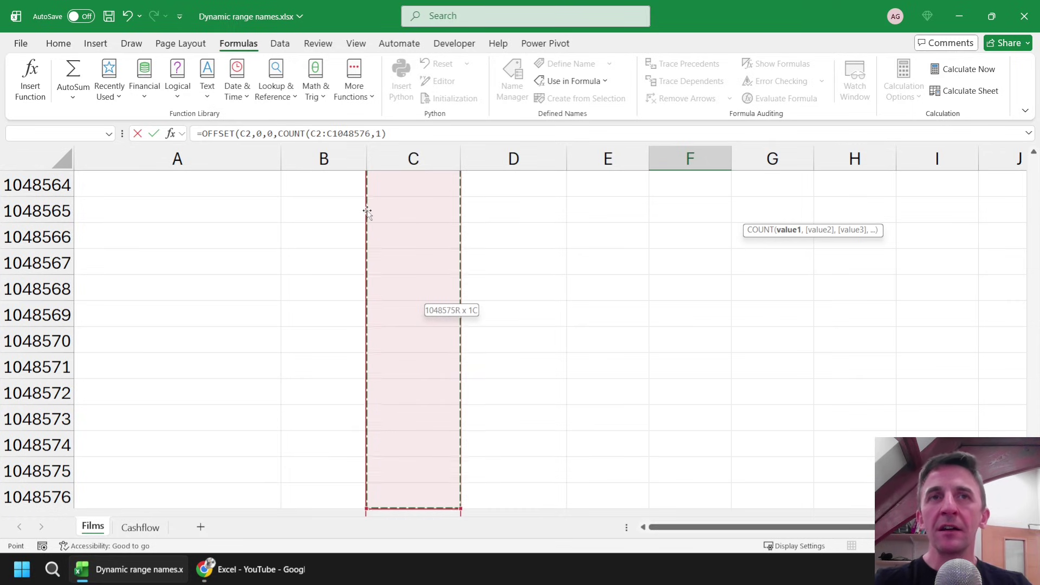
pyautogui.write(')')
pyautogui.press('Return')
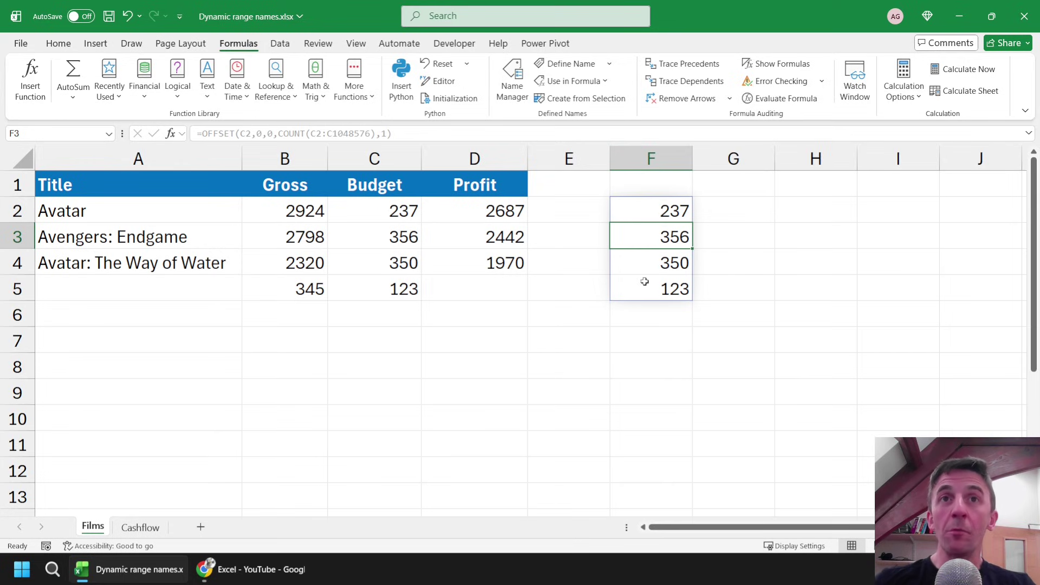
pyautogui.click(388, 320)
pyautogui.write('234')
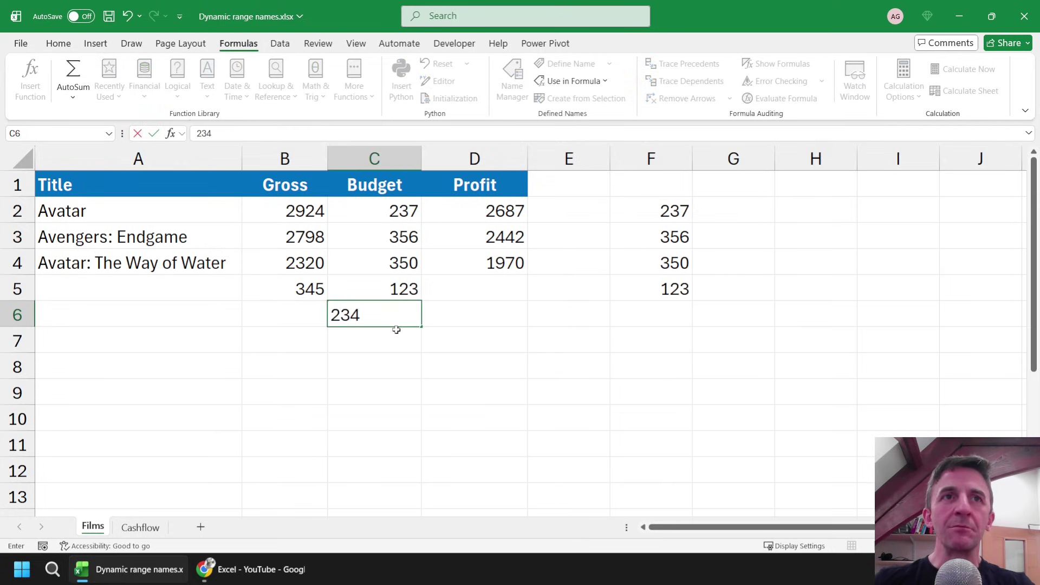
pyautogui.press('Return')
pyautogui.write('345')
pyautogui.press('Return')
pyautogui.write('456')
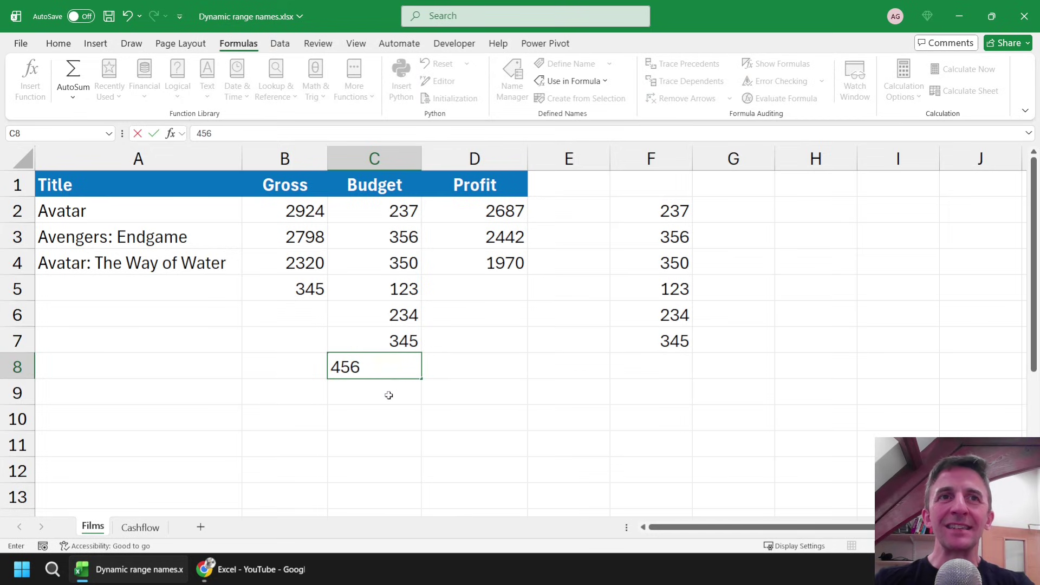
pyautogui.press('Return')
pyautogui.write('567')
pyautogui.press('Return')
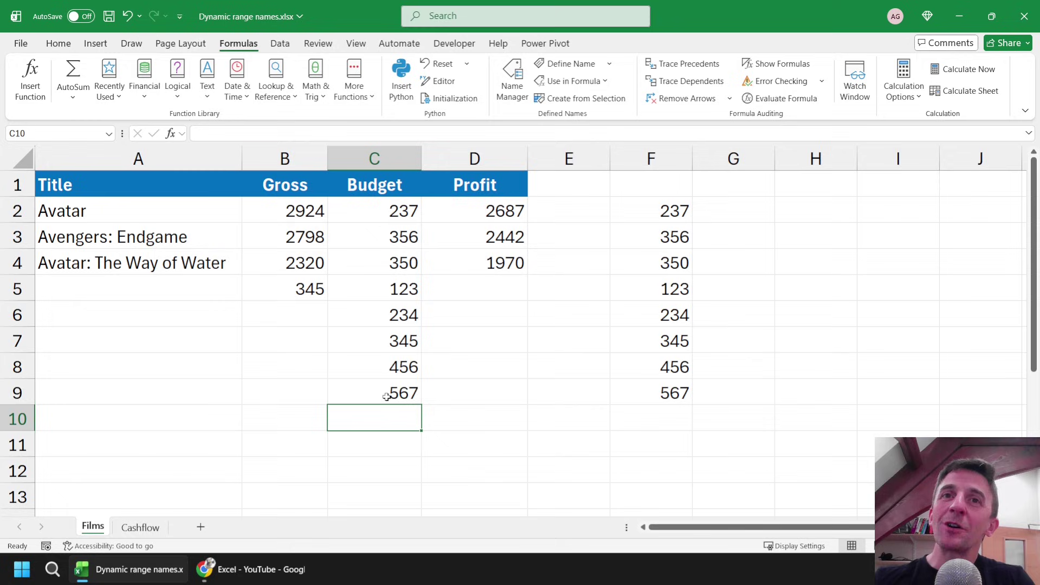
pyautogui.moveTo(386, 397); pyautogui.dragTo(387, 345)
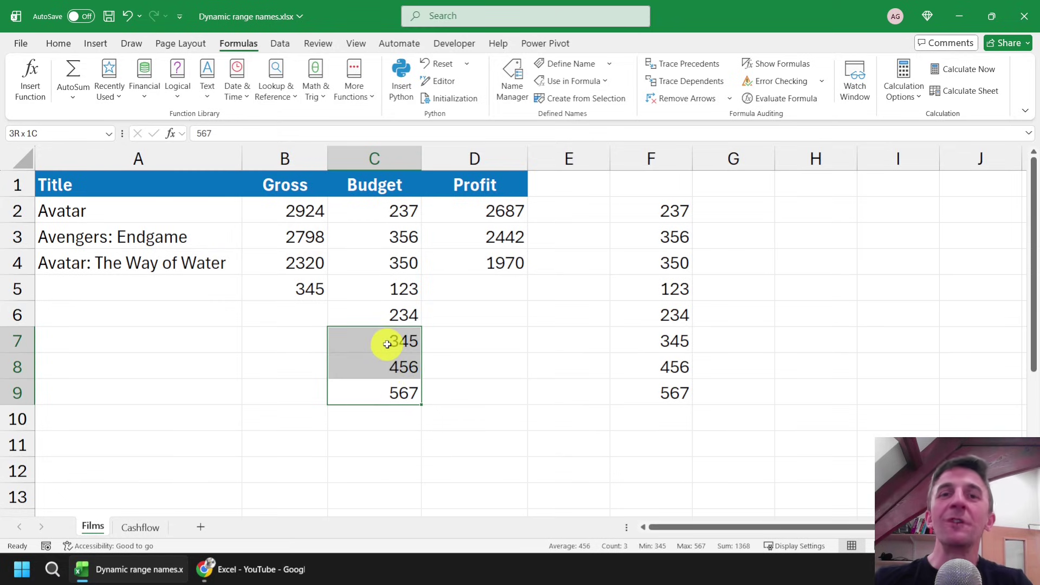
pyautogui.press('BackSpace')
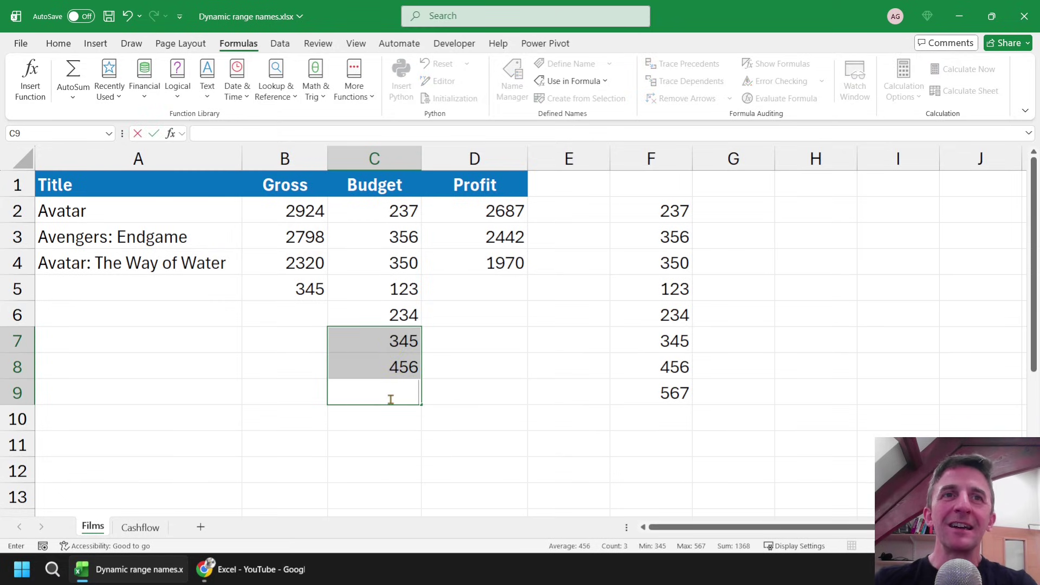
pyautogui.press('Return')
pyautogui.moveTo(383, 311); pyautogui.dragTo(390, 367)
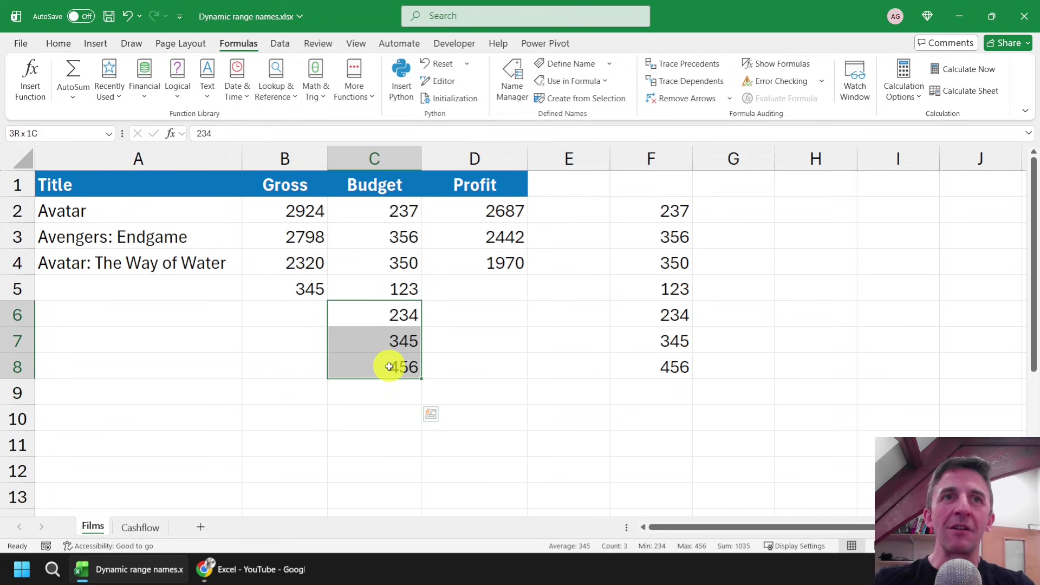
pyautogui.press('Delete')
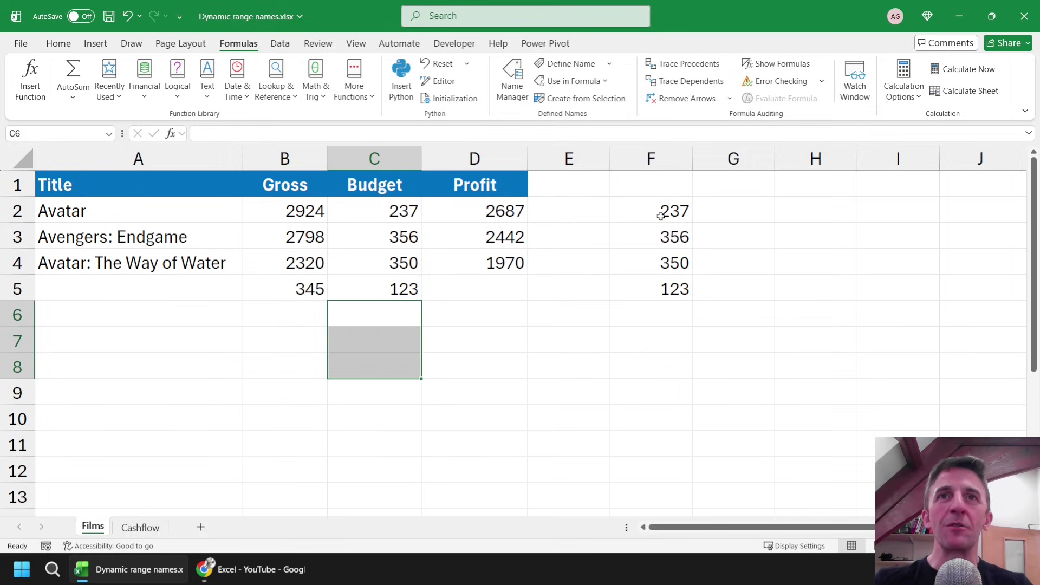
pyautogui.click(661, 214)
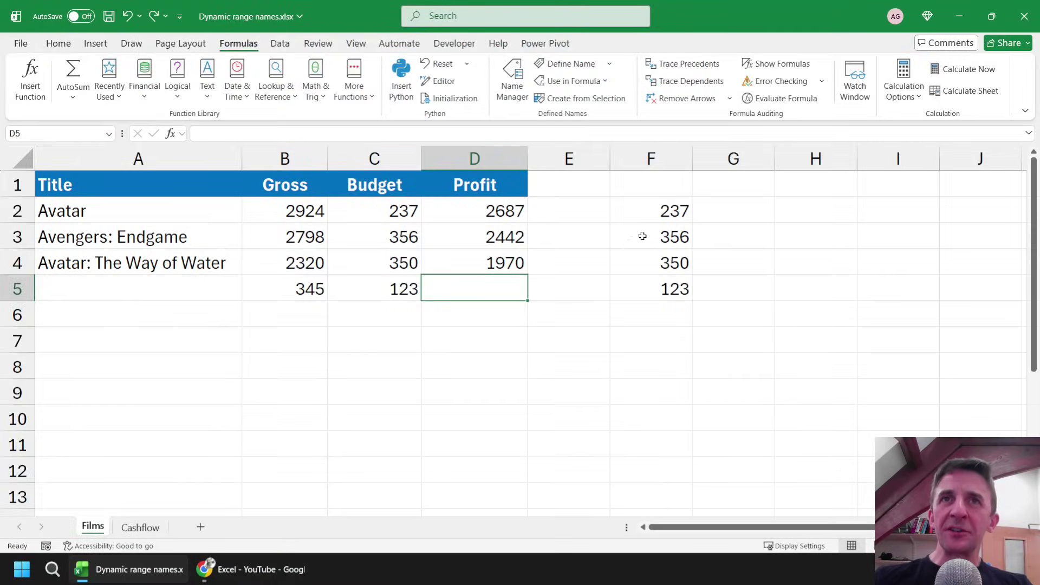
pyautogui.click(662, 211)
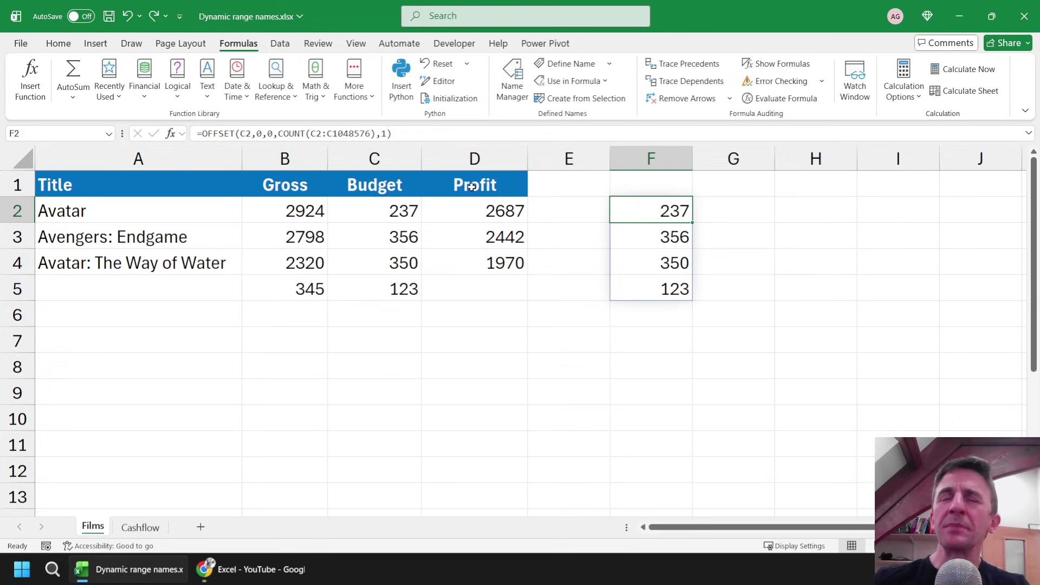
# In Name Manager, start redefining Budget as =OFFSET(Films!$C$2,0,0,COUNT(
pyautogui.click(515, 98)
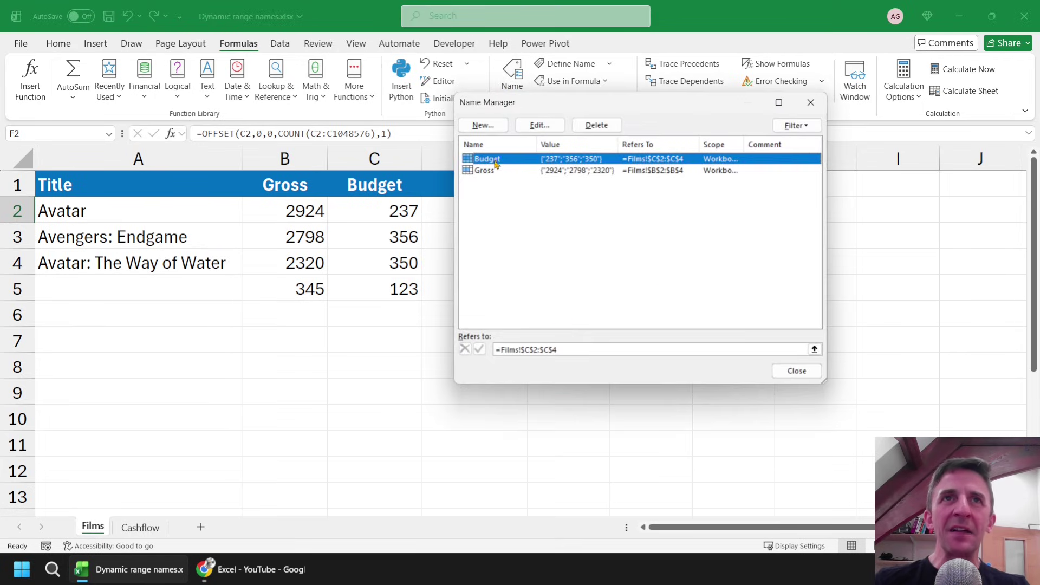
pyautogui.moveTo(522, 106); pyautogui.dragTo(506, 79)
pyautogui.moveTo(547, 323); pyautogui.dragTo(479, 324)
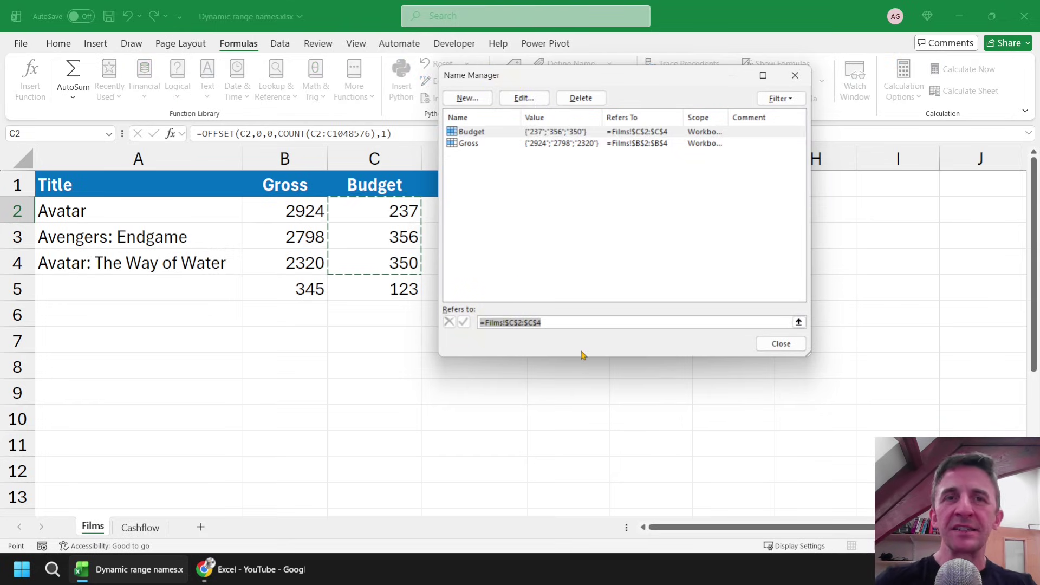
pyautogui.press('Delete')
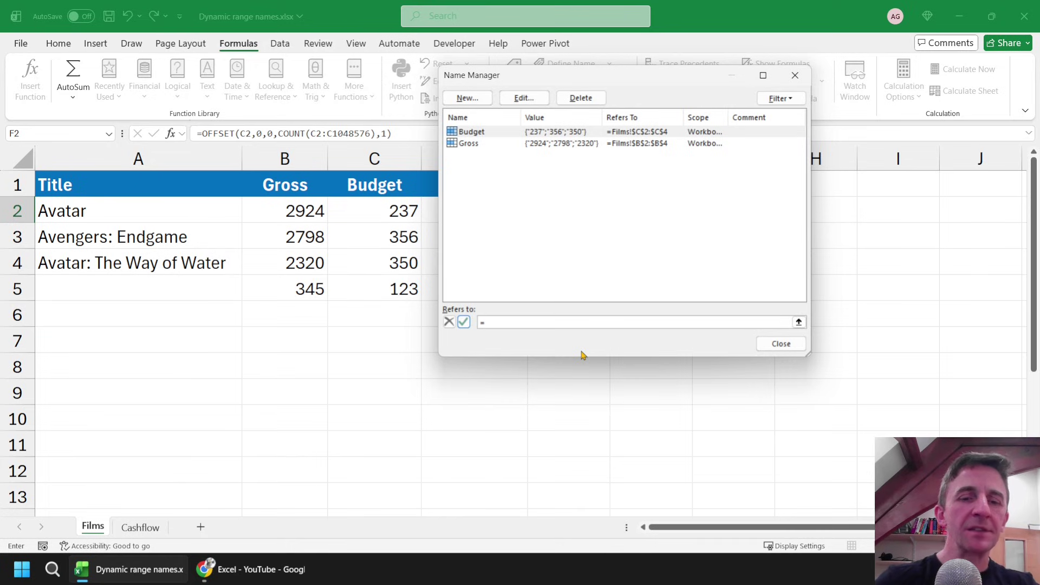
pyautogui.write('=OFFSET')
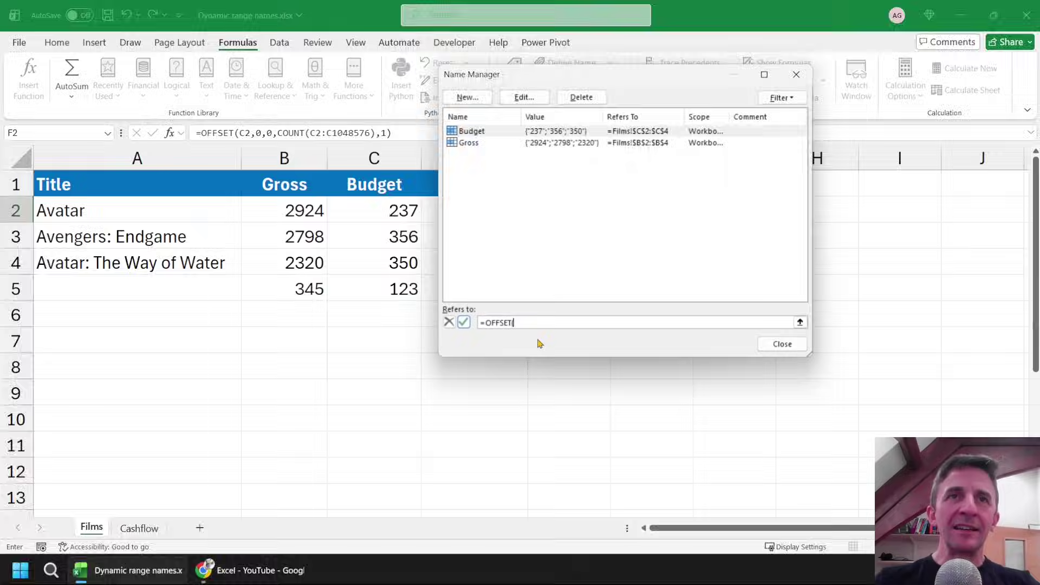
pyautogui.write('(')
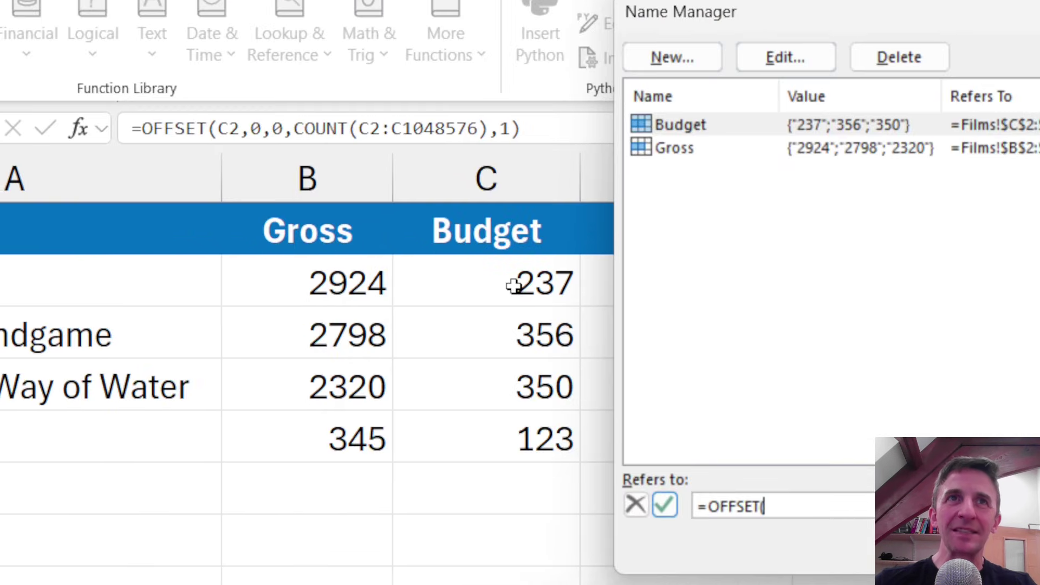
pyautogui.click(515, 288)
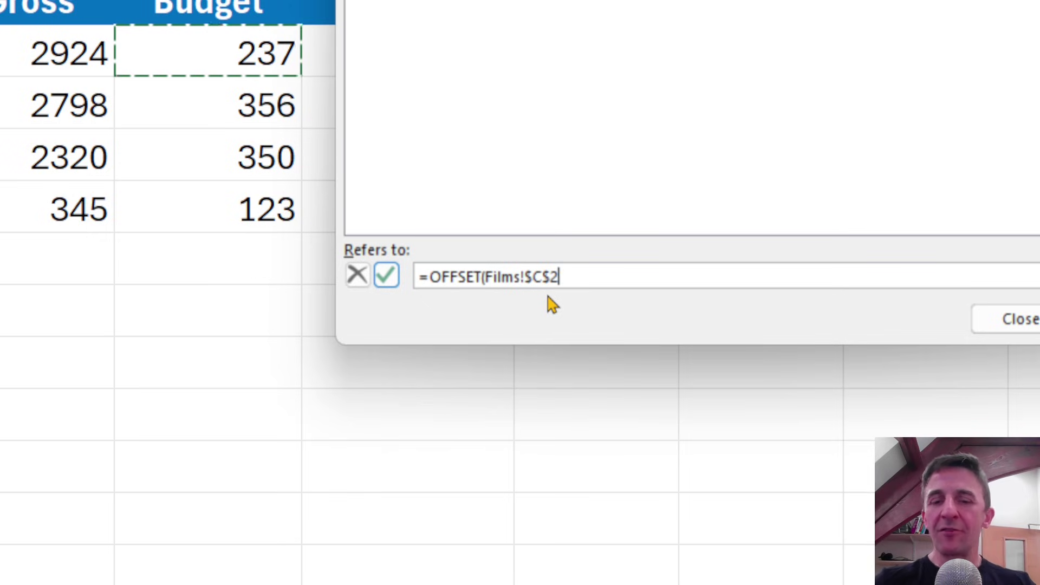
pyautogui.write(',0,0')
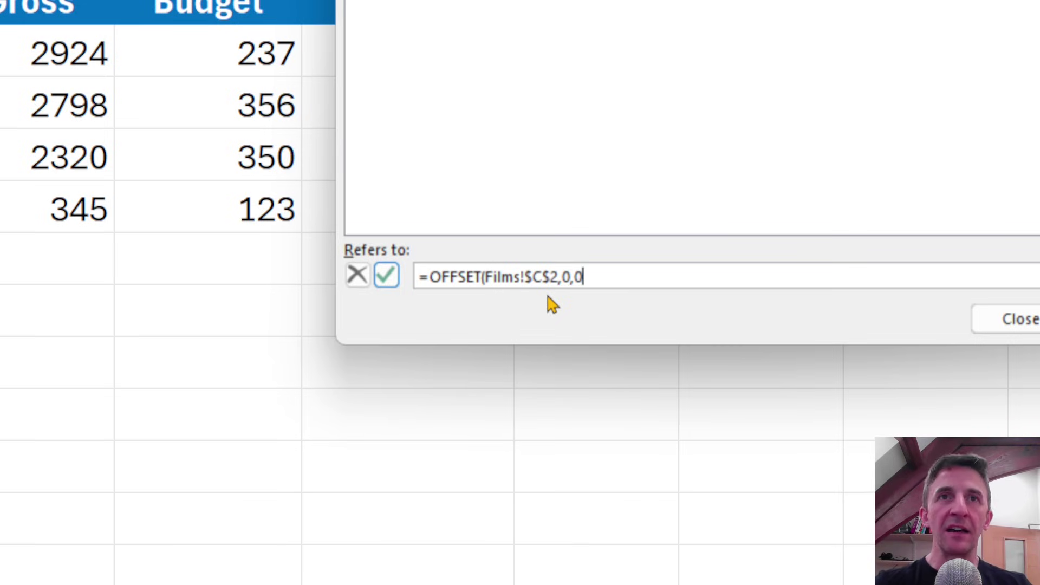
pyautogui.write(',')
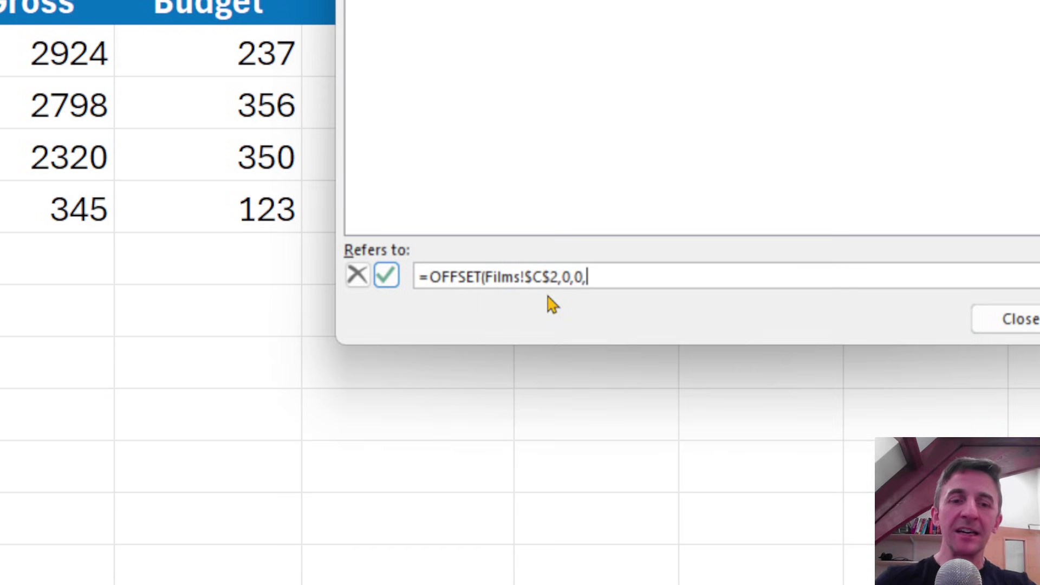
pyautogui.write('COUNT')
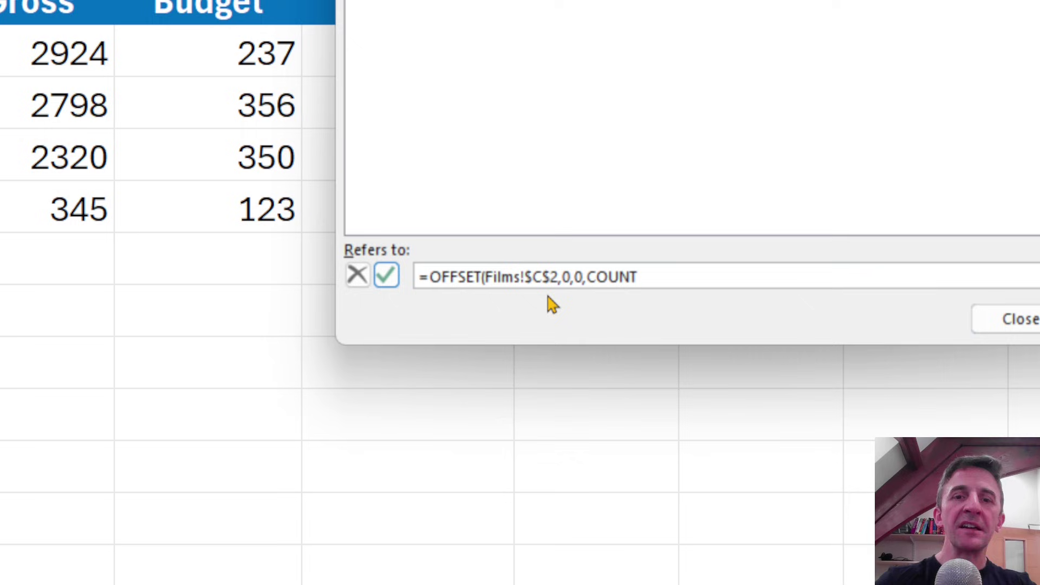
pyautogui.write('(')
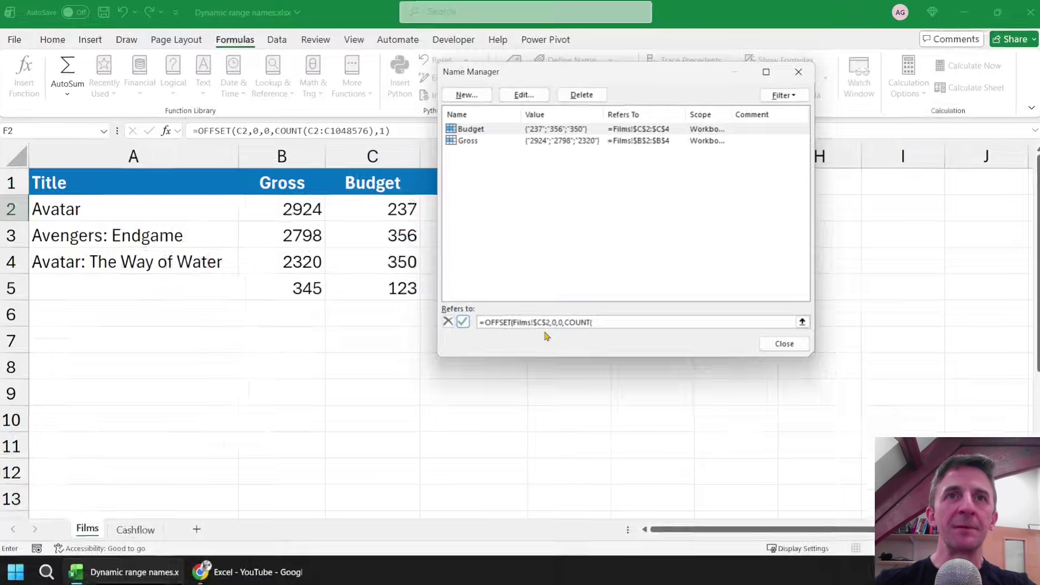
# Complete the count range Films!$C$2:$C$1048576 and commit the Budget name definition
pyautogui.click(390, 210)
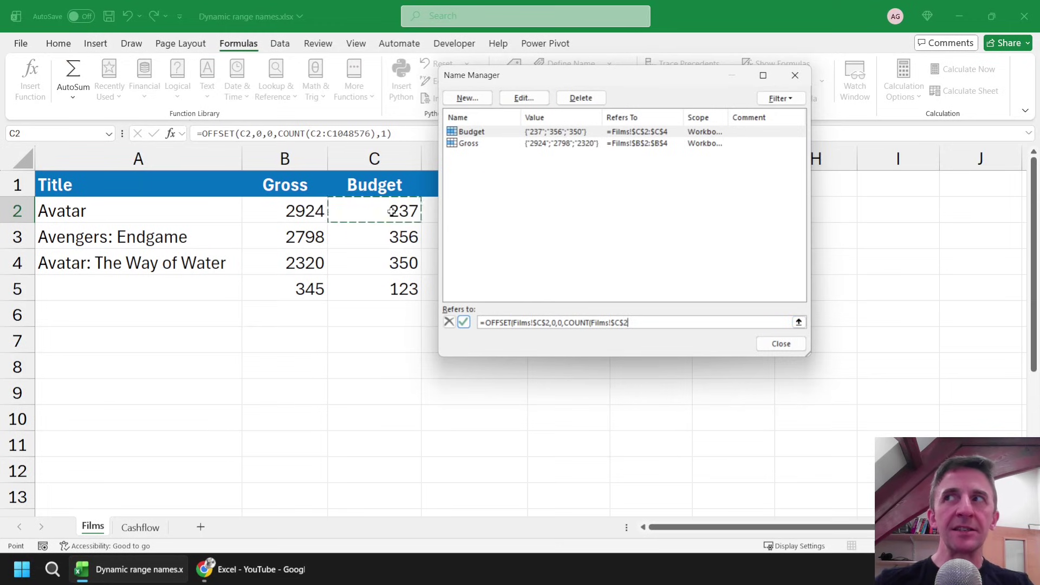
pyautogui.hotkey('ctrl', 'shift', 'Down')
pyautogui.hotkey('ctrl', 'shift', 'Down')
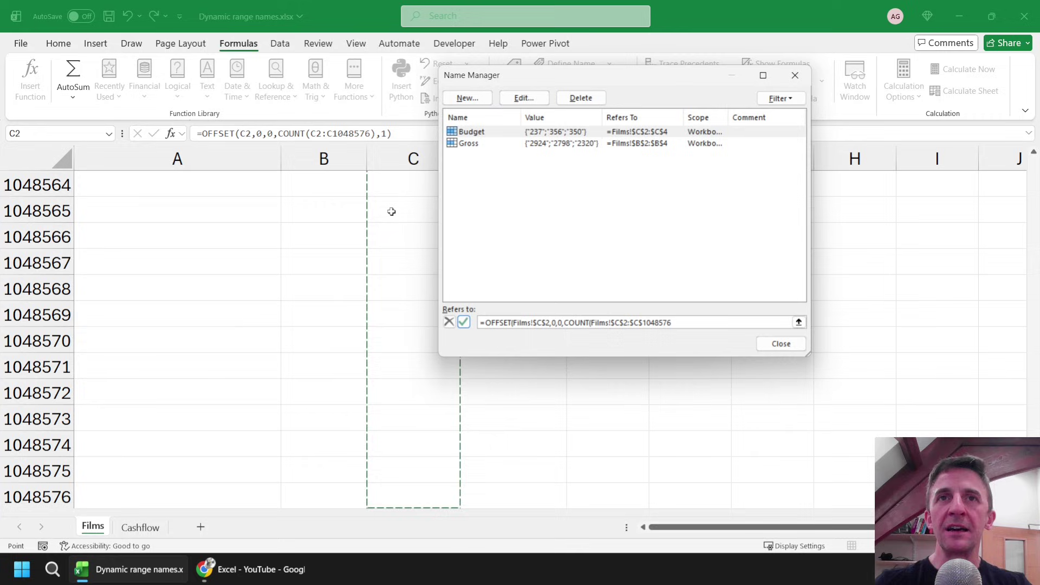
pyautogui.write('),1')
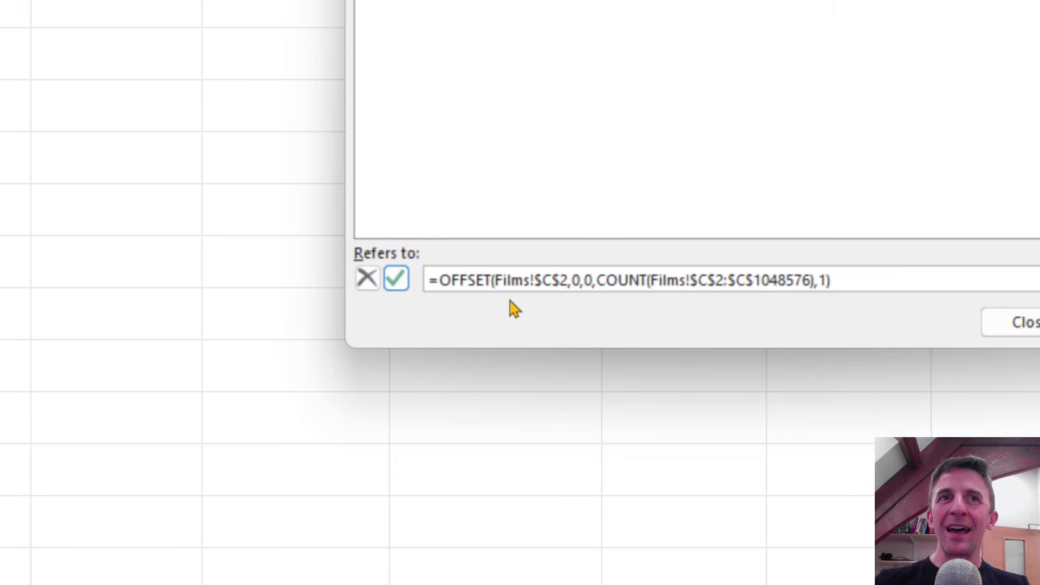
pyautogui.click(402, 286)
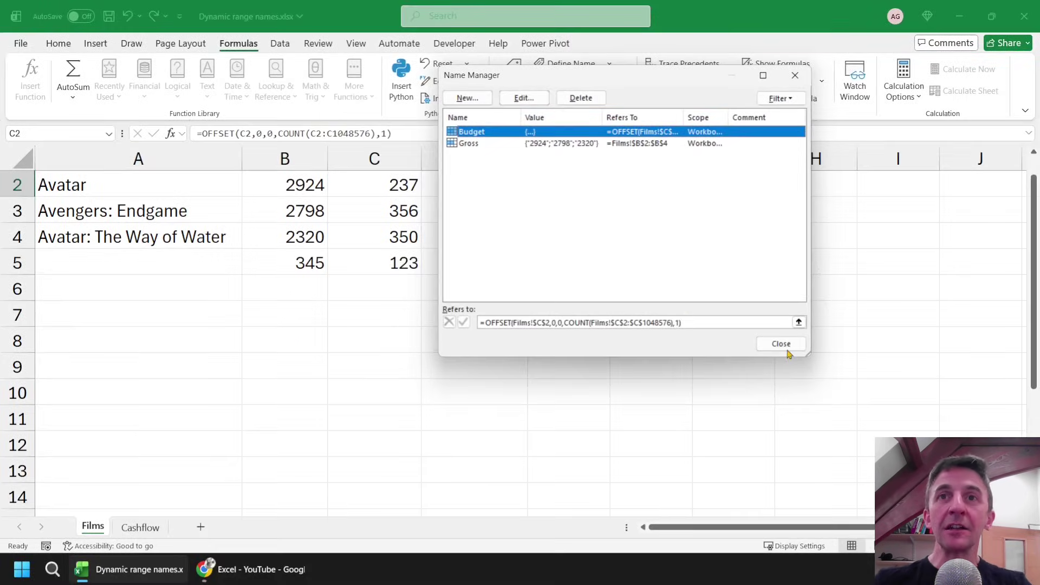
# Close Name Manager and delete the stray 345 and 123 from B5:C5
pyautogui.click(782, 344)
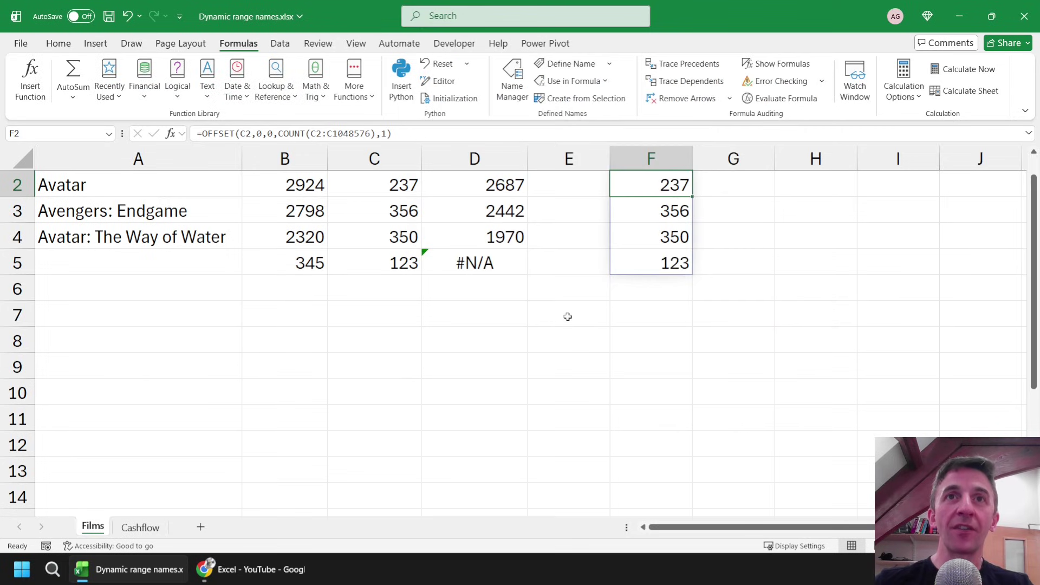
pyautogui.scroll(1, 541, 282)
pyautogui.click(491, 211)
pyautogui.hotkey('ctrl', 'shift', 'Down')
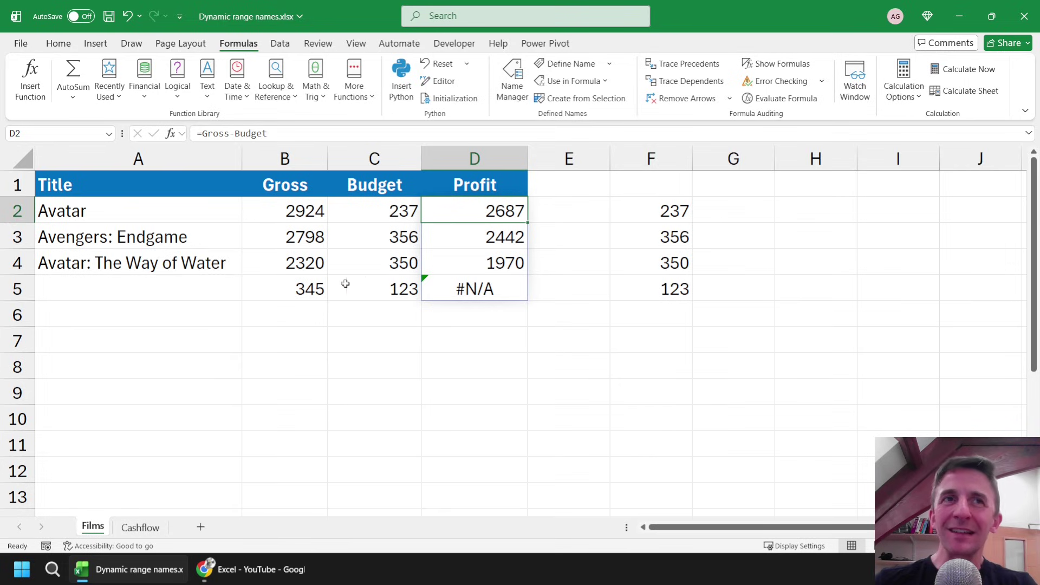
pyautogui.moveTo(300, 287); pyautogui.dragTo(365, 290)
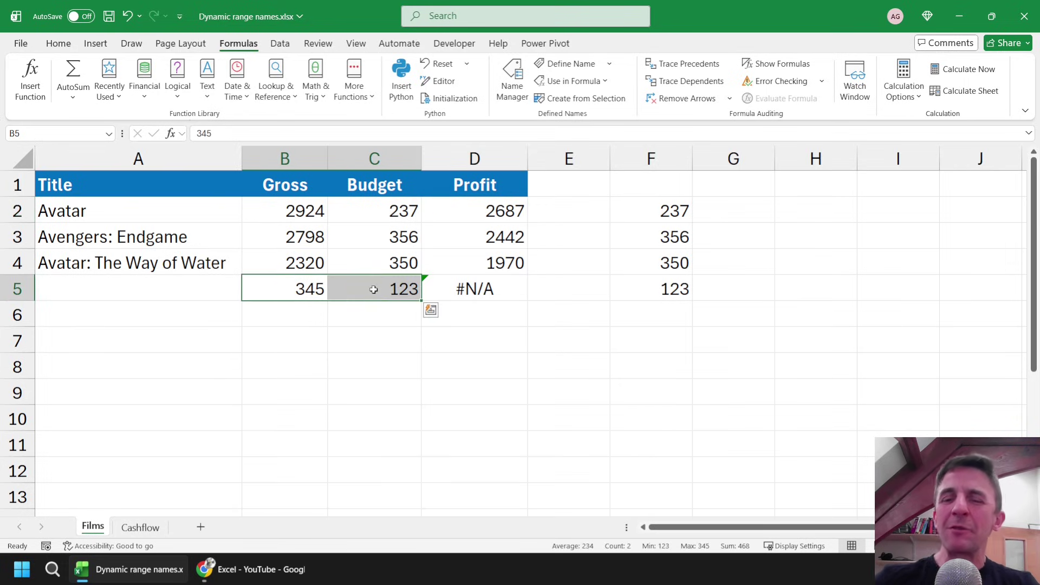
pyautogui.press('Delete')
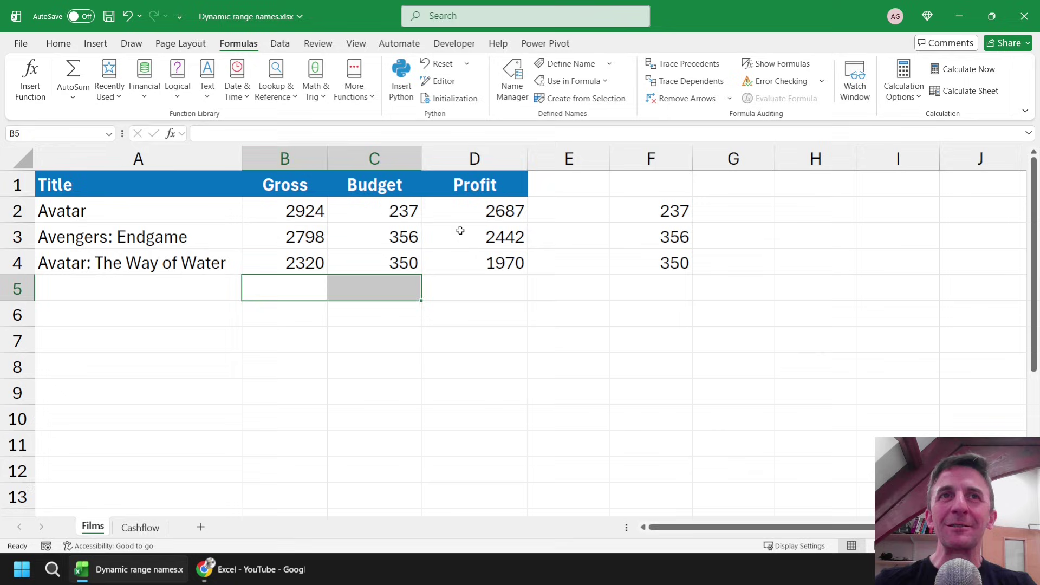
# Re-enter =Gross-Budget in D2 and review the names in the Name Box and Name Manager
pyautogui.click(469, 210)
pyautogui.doubleClick(469, 210)
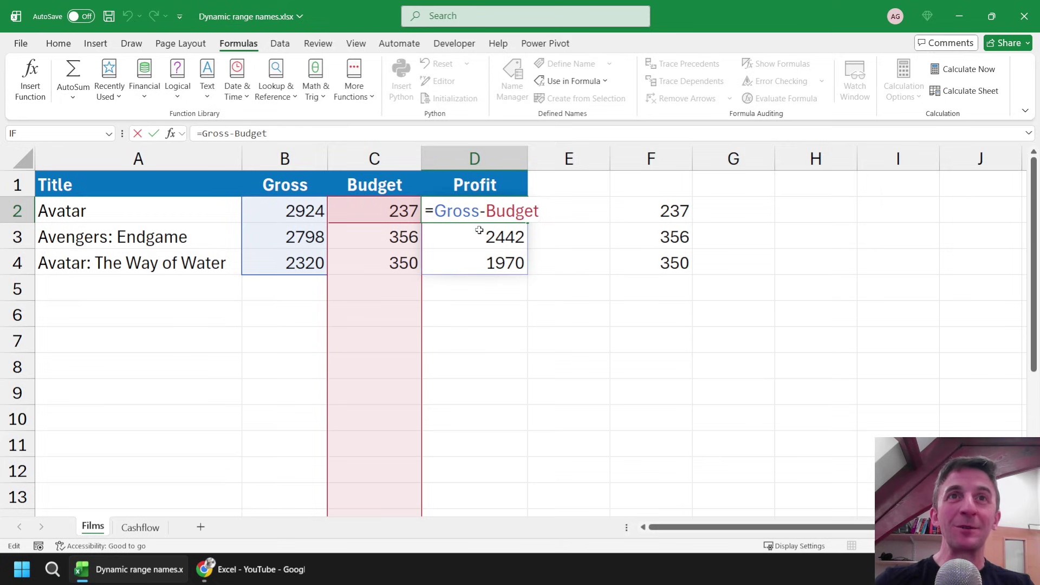
pyautogui.press('Return')
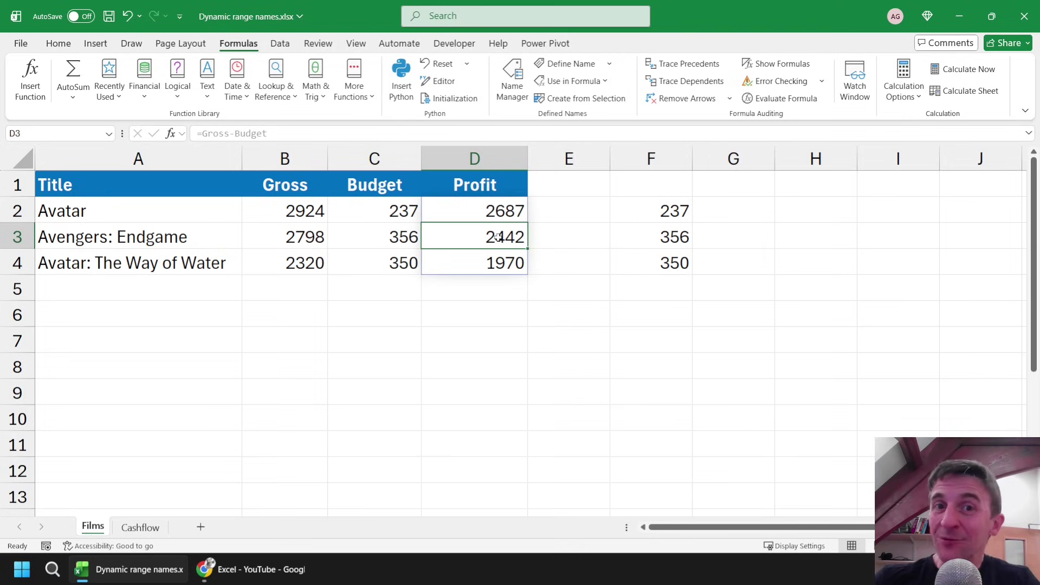
pyautogui.click(109, 135)
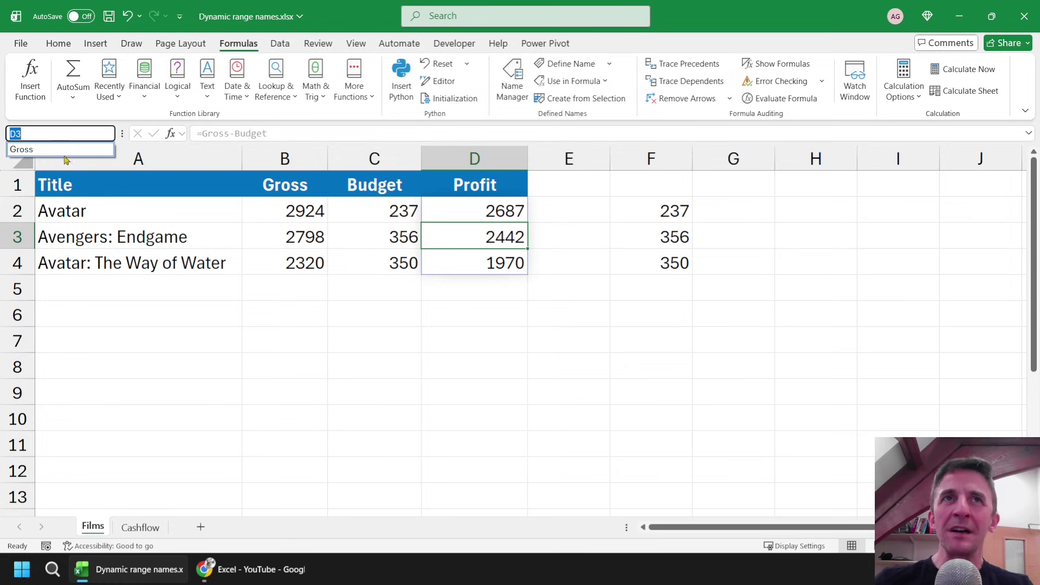
pyautogui.click(557, 213)
pyautogui.click(517, 96)
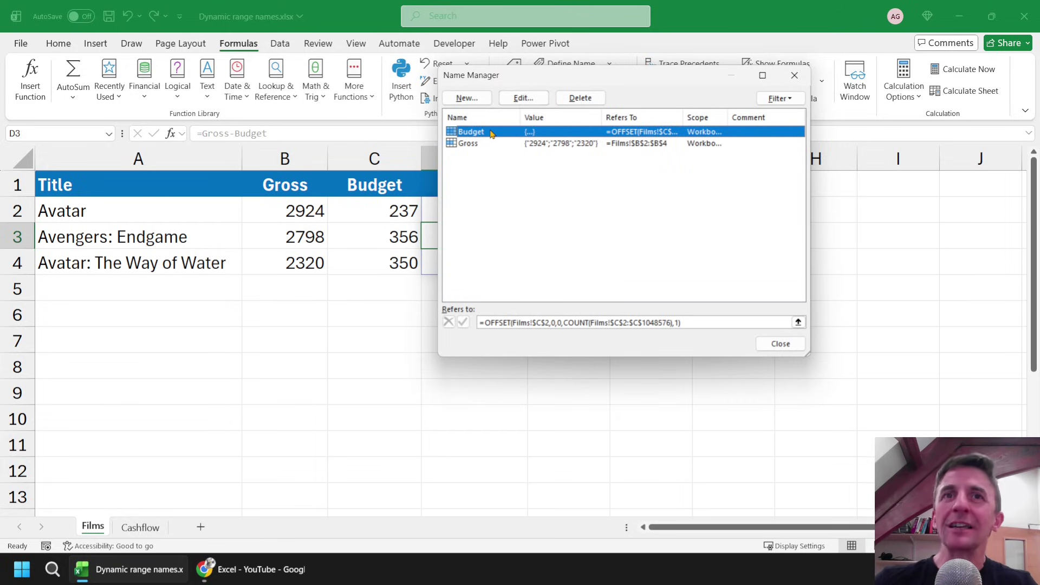
pyautogui.click(770, 346)
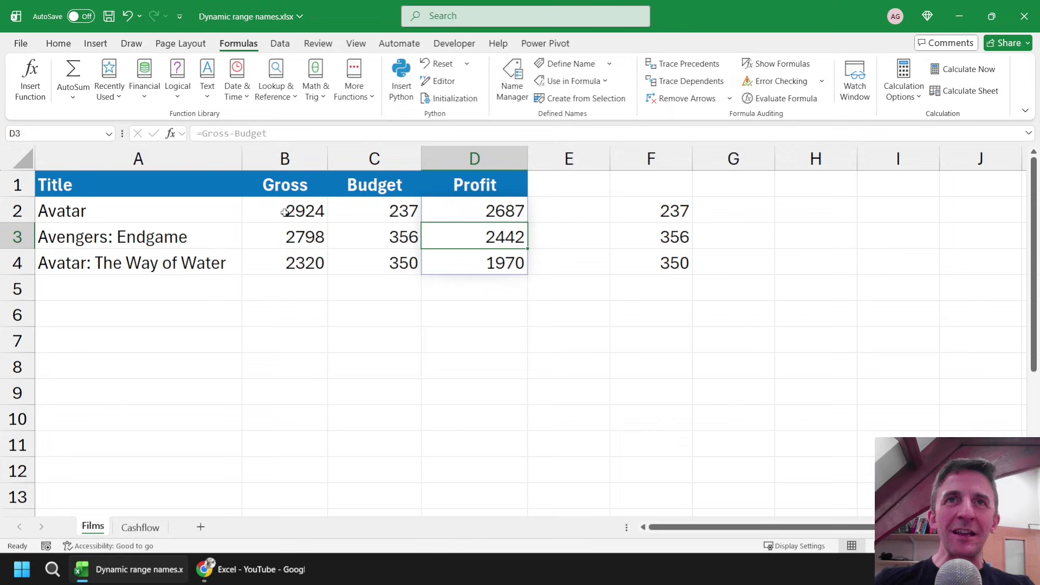
# Enter =TRIMRANGE(B2:B1048576) in G2 to spill Gross figures 2924, 2798 and 2320
pyautogui.click(738, 212)
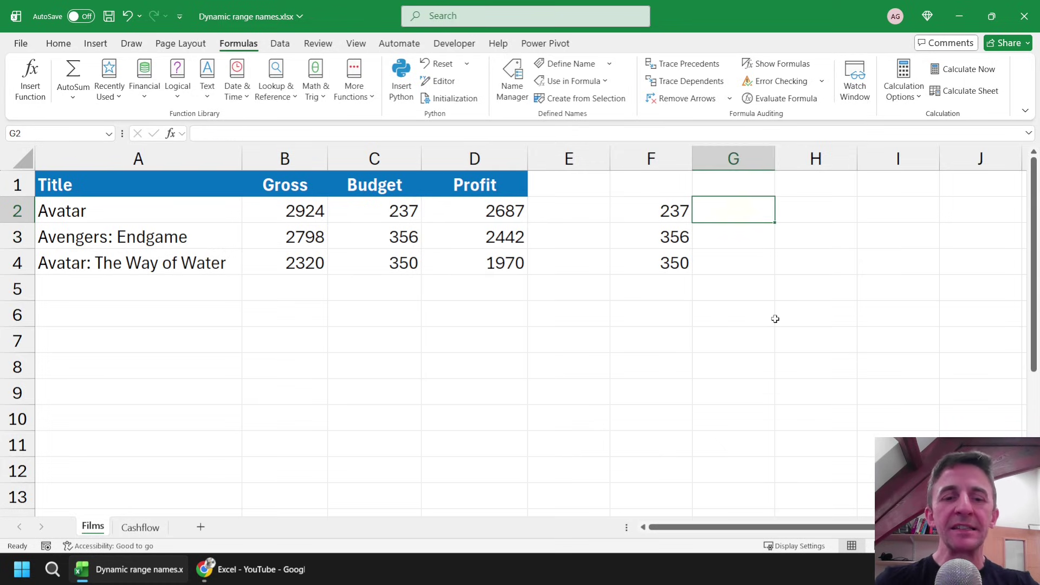
pyautogui.write('=trom')
pyautogui.press('BackSpace')
pyautogui.press('BackSpace')
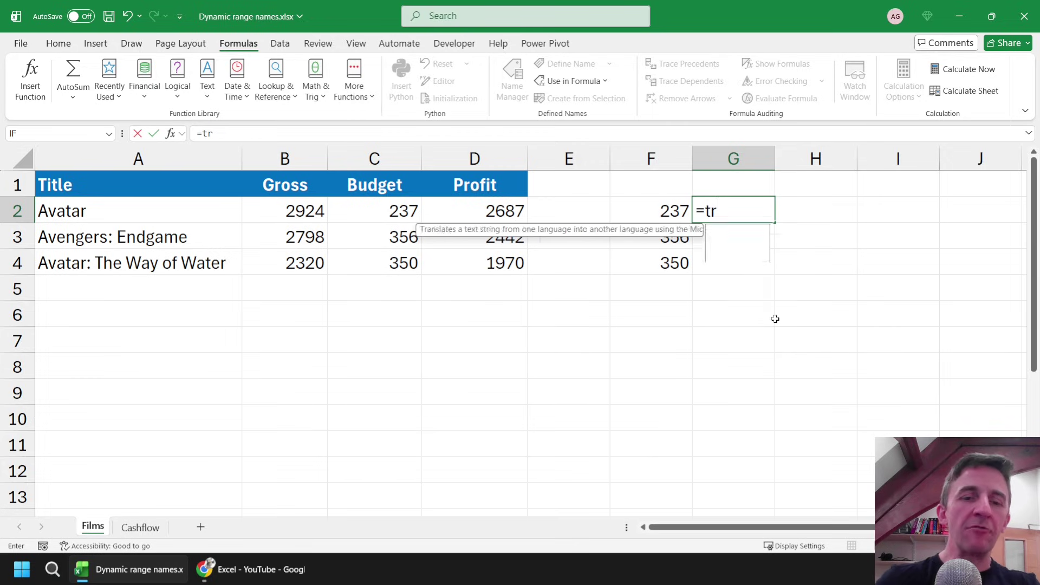
pyautogui.write('imr')
pyautogui.press('Tab')
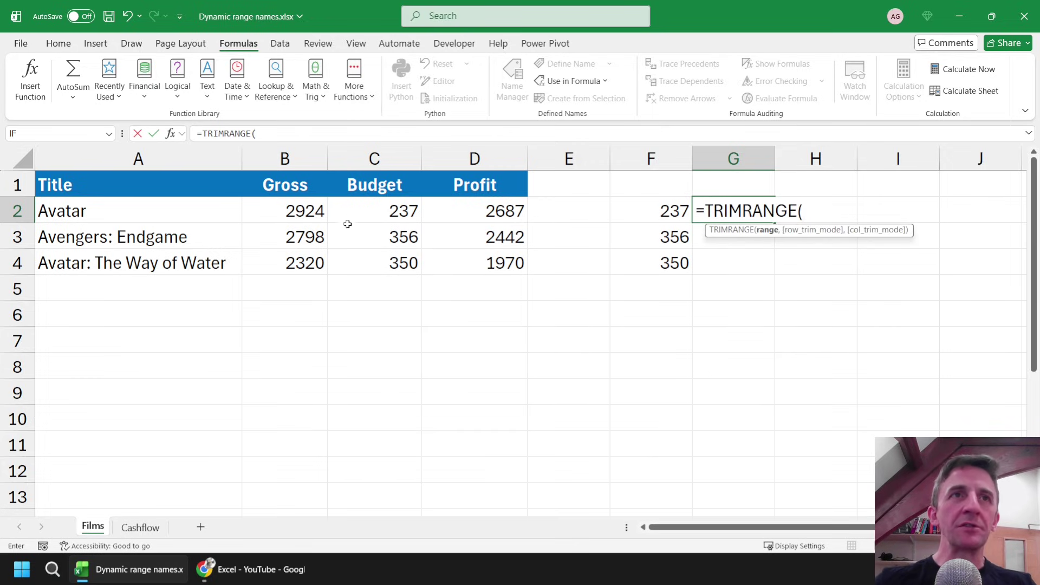
pyautogui.click(303, 208)
pyautogui.hotkey('ctrl', 'shift', 'Down')
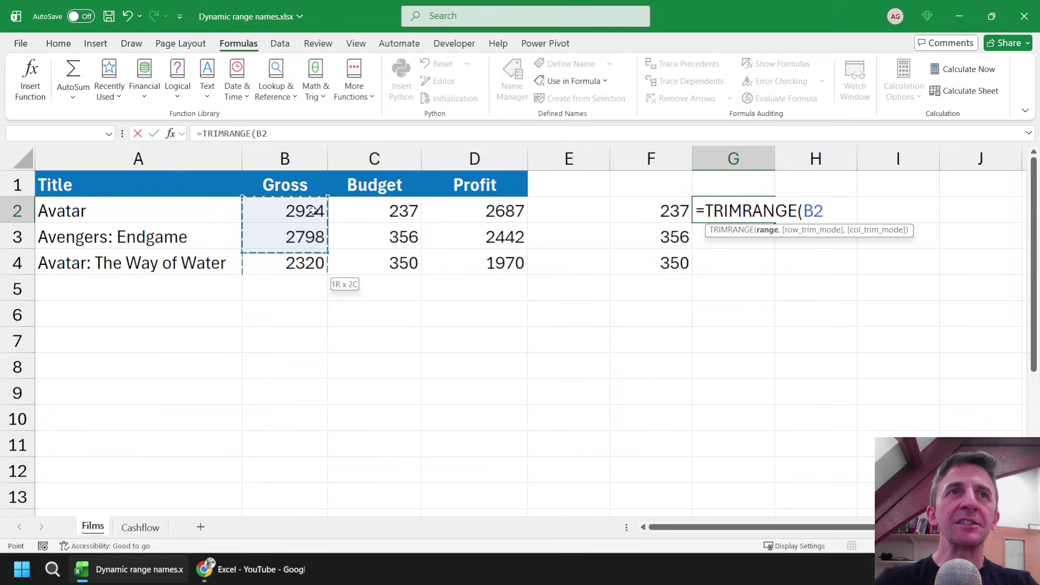
pyautogui.hotkey('ctrl', 'shift', 'Down')
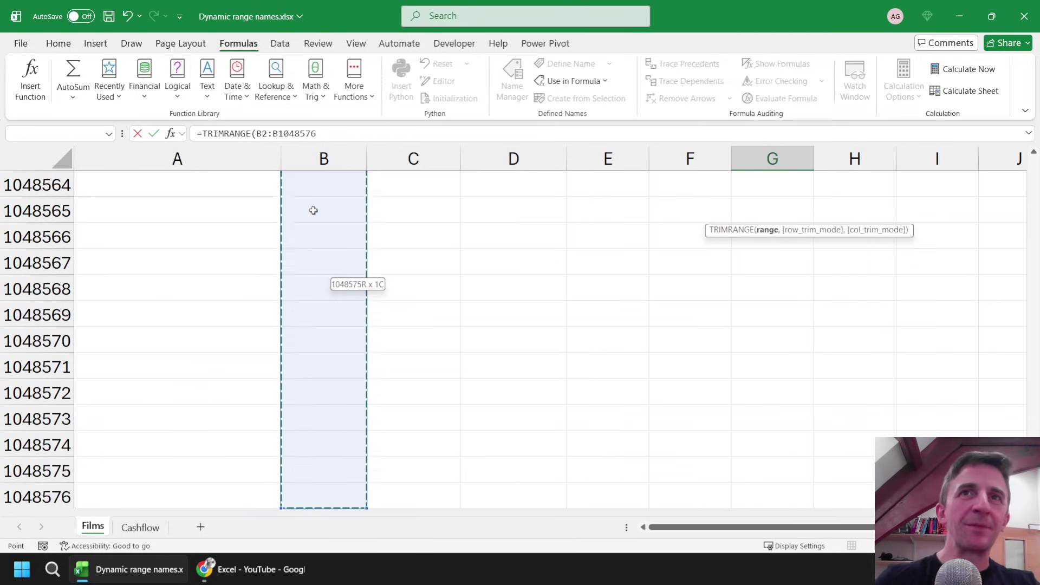
pyautogui.write(')')
pyautogui.press('Return')
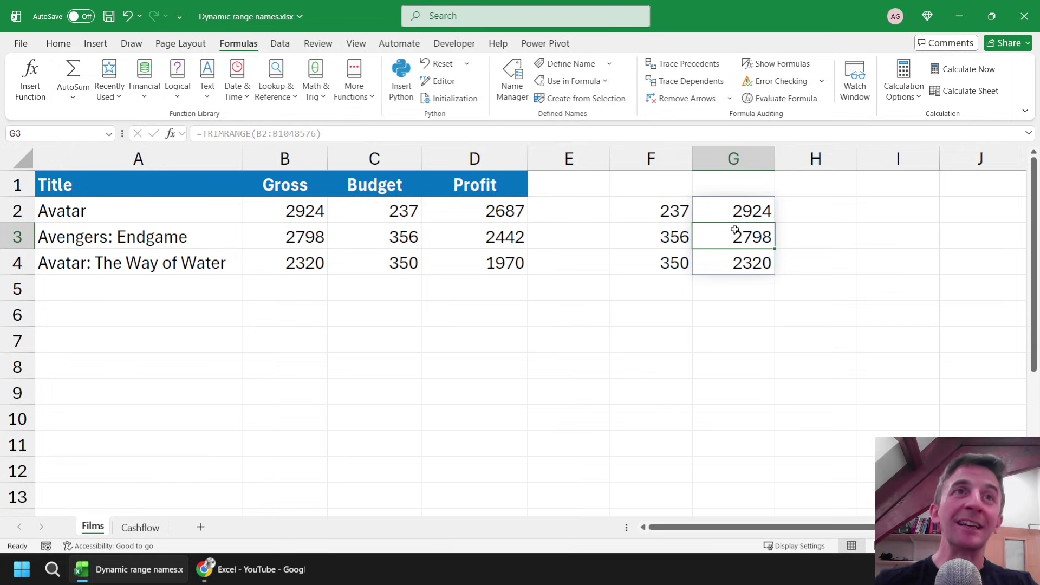
# Test the spill with 2134 and 1234 in B5:B6, then delete those test values
pyautogui.click(302, 292)
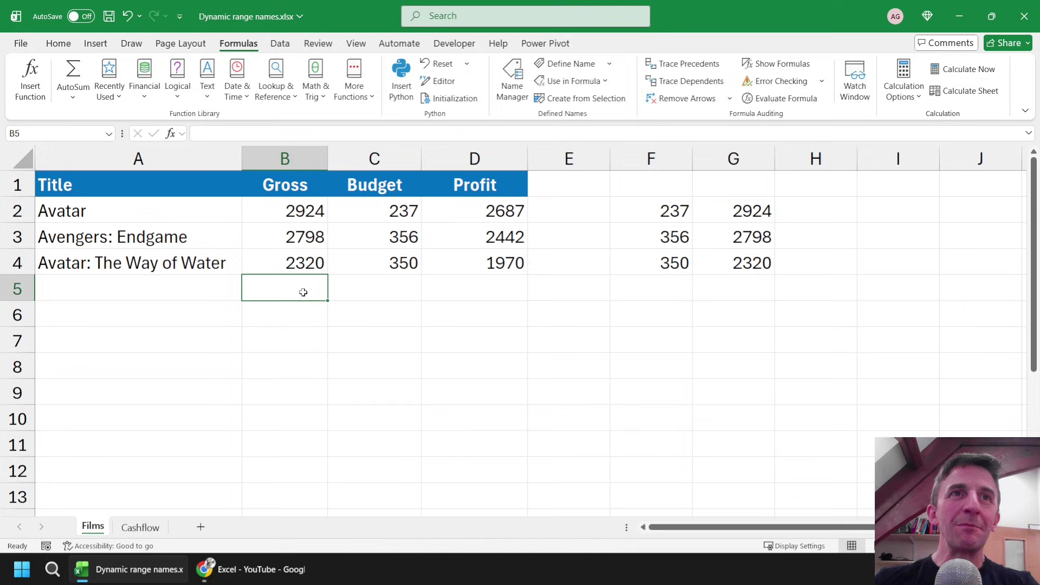
pyautogui.write('2134')
pyautogui.press('Return')
pyautogui.write('1234')
pyautogui.press('Return')
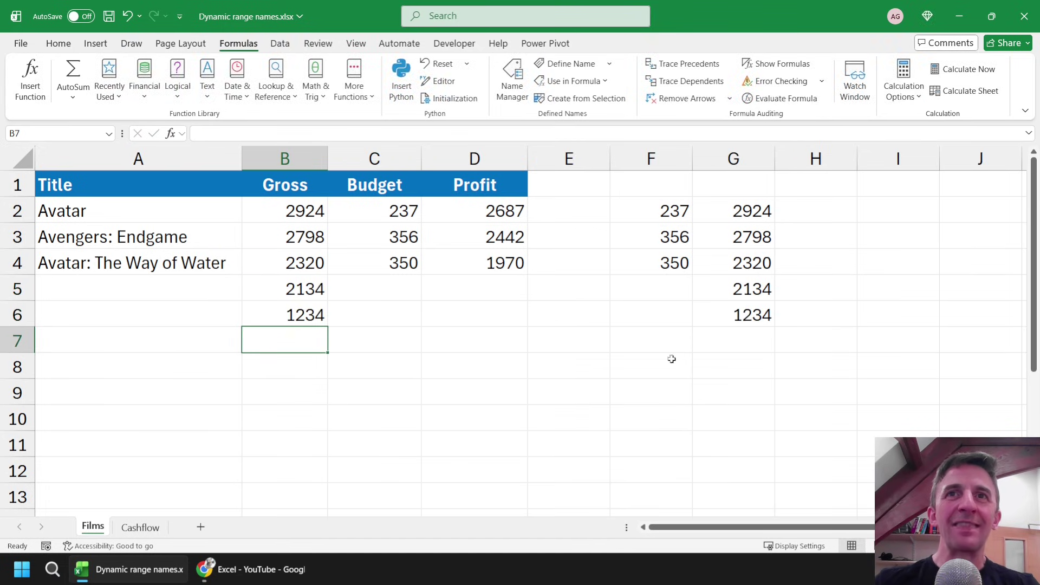
pyautogui.click(723, 214)
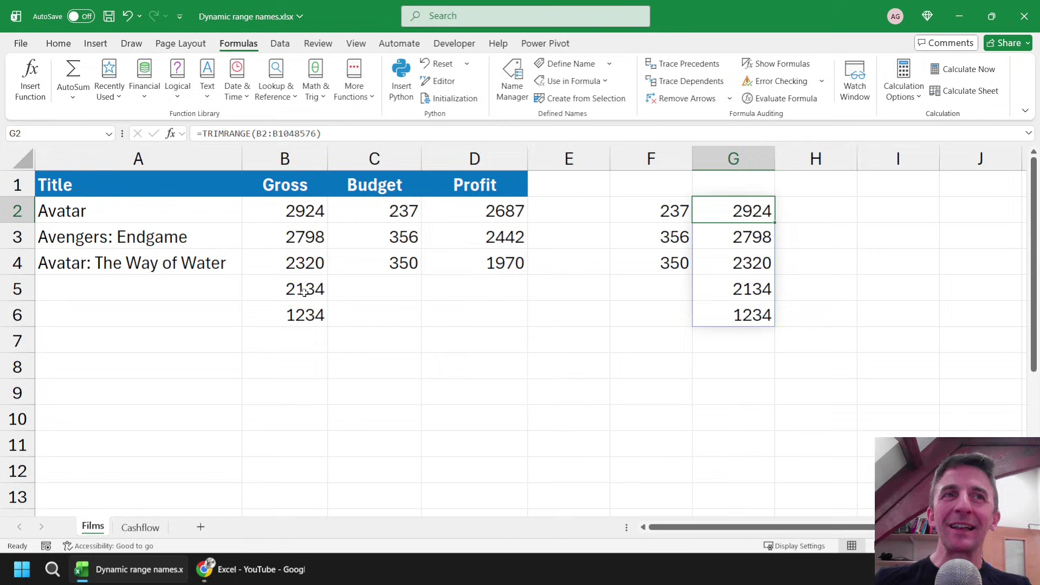
pyautogui.moveTo(304, 291); pyautogui.dragTo(303, 316)
pyautogui.press('Delete')
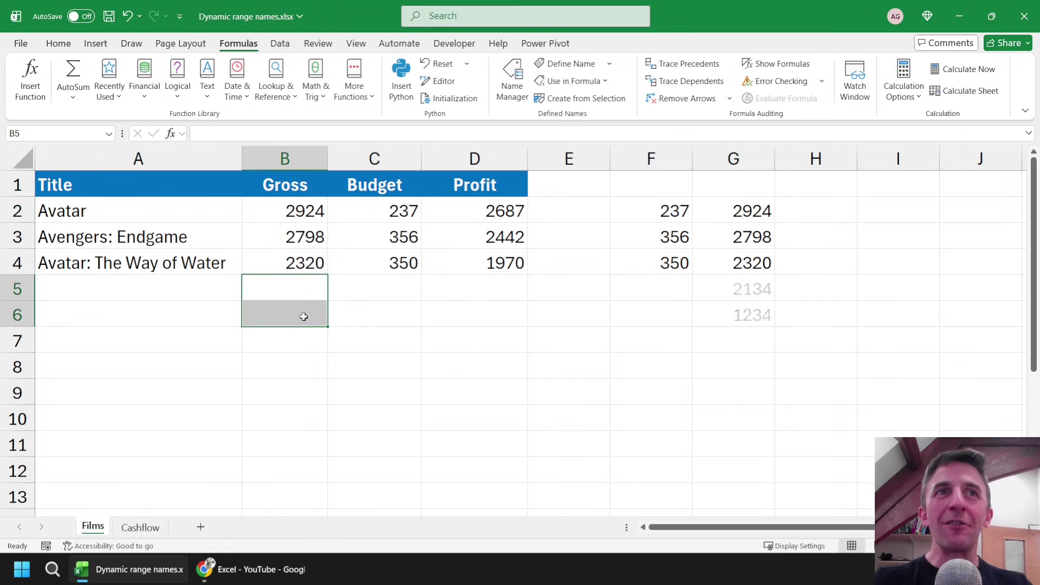
# Replace Gross's reference with TRIMRANGE(Films!$B$2:$B$1048576), covering column B to the last row
pyautogui.click(510, 92)
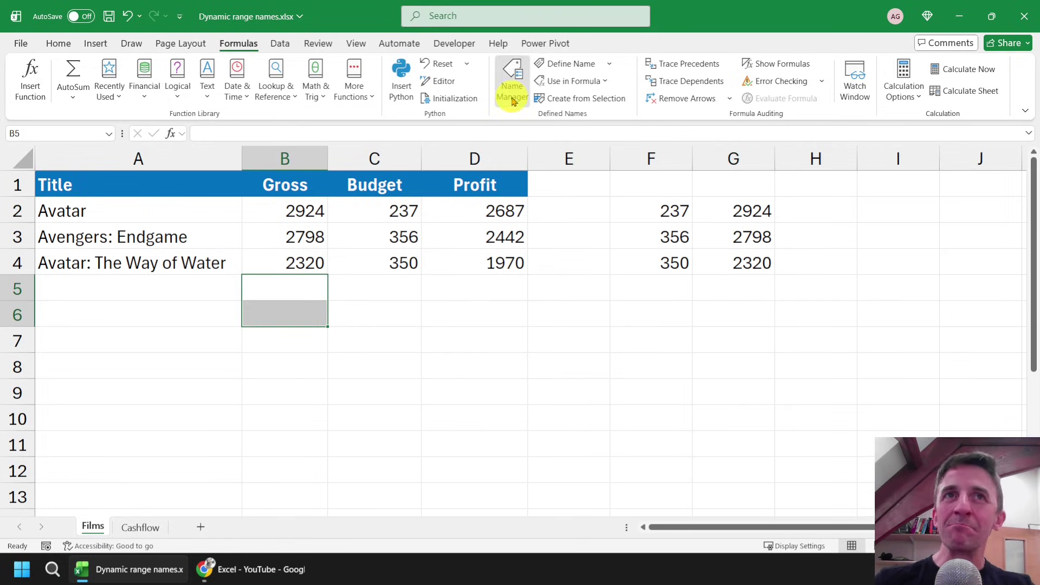
pyautogui.click(481, 145)
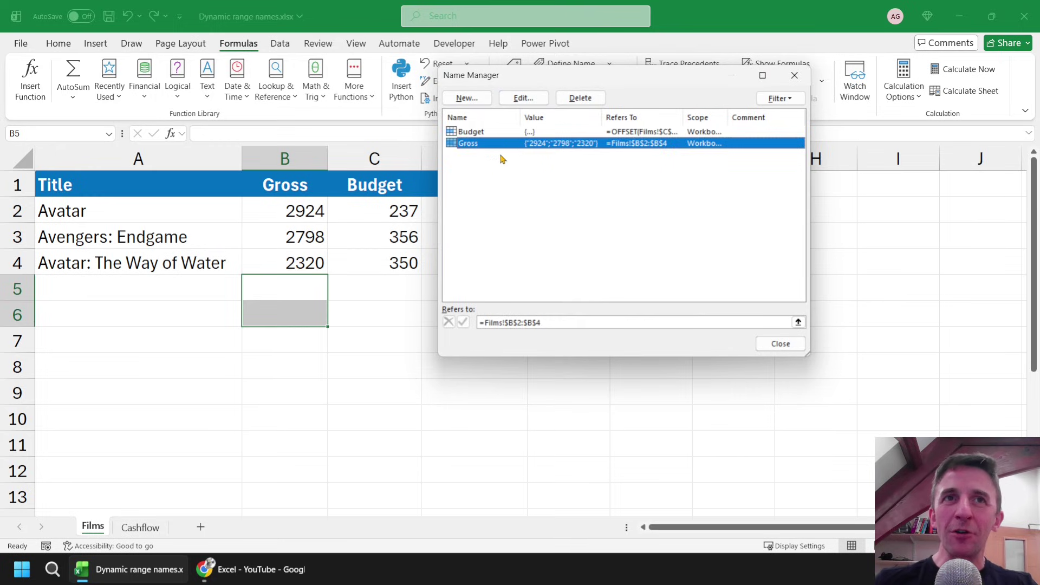
pyautogui.moveTo(558, 322); pyautogui.dragTo(485, 321)
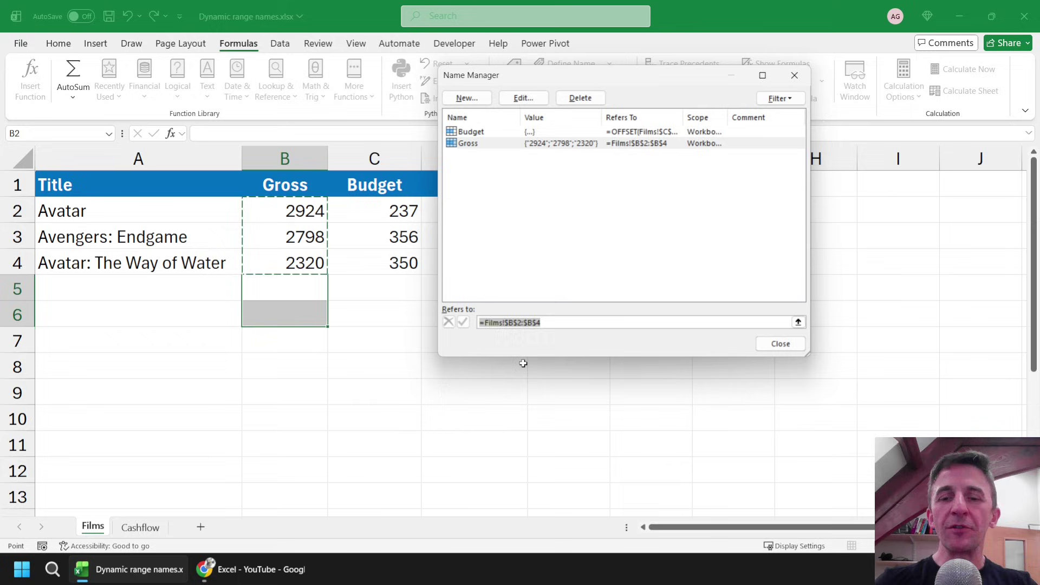
pyautogui.press('BackSpace')
pyautogui.write('TRI')
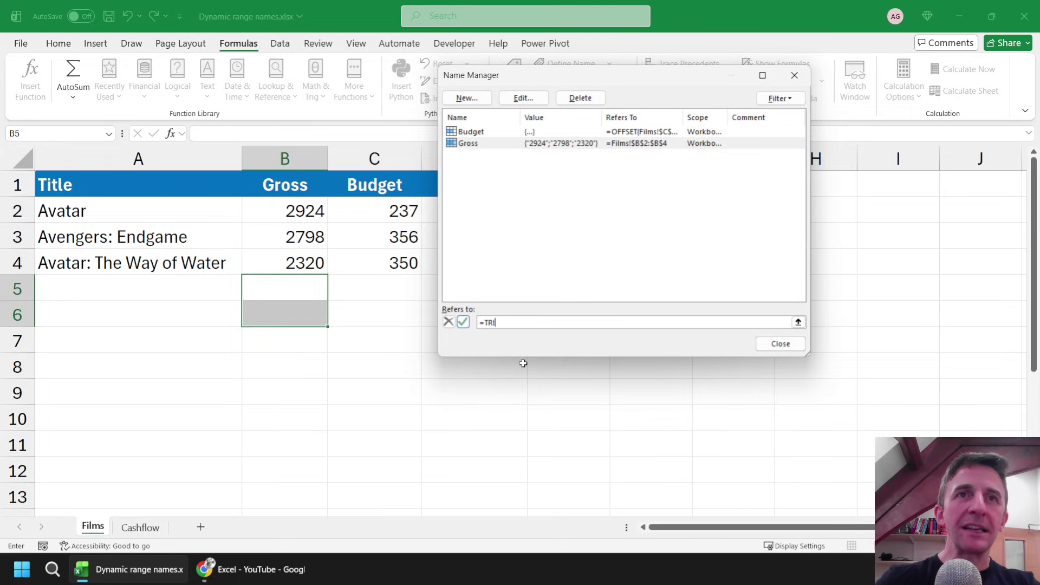
pyautogui.write('MRANGE(')
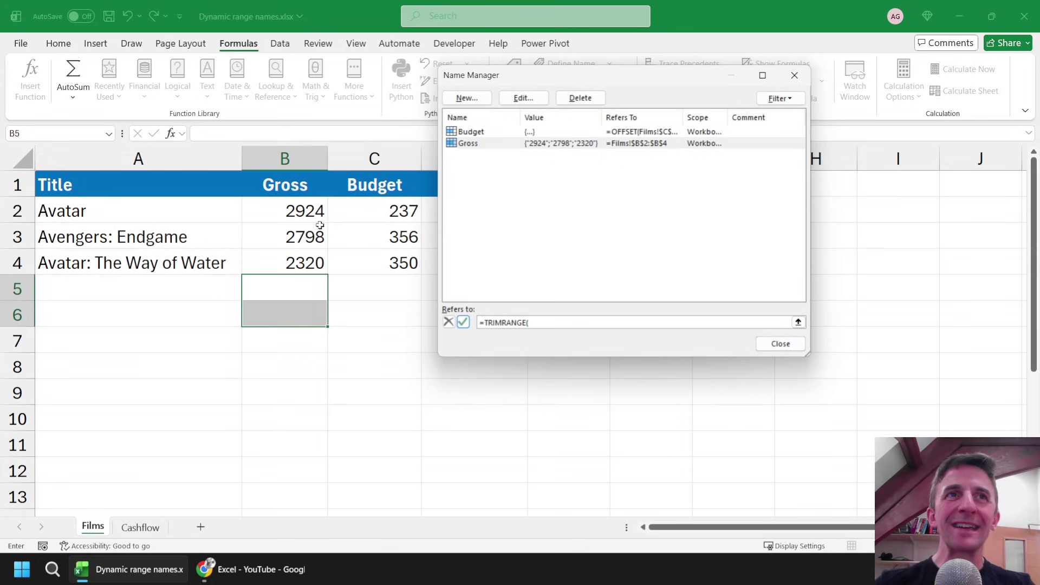
pyautogui.click(297, 211)
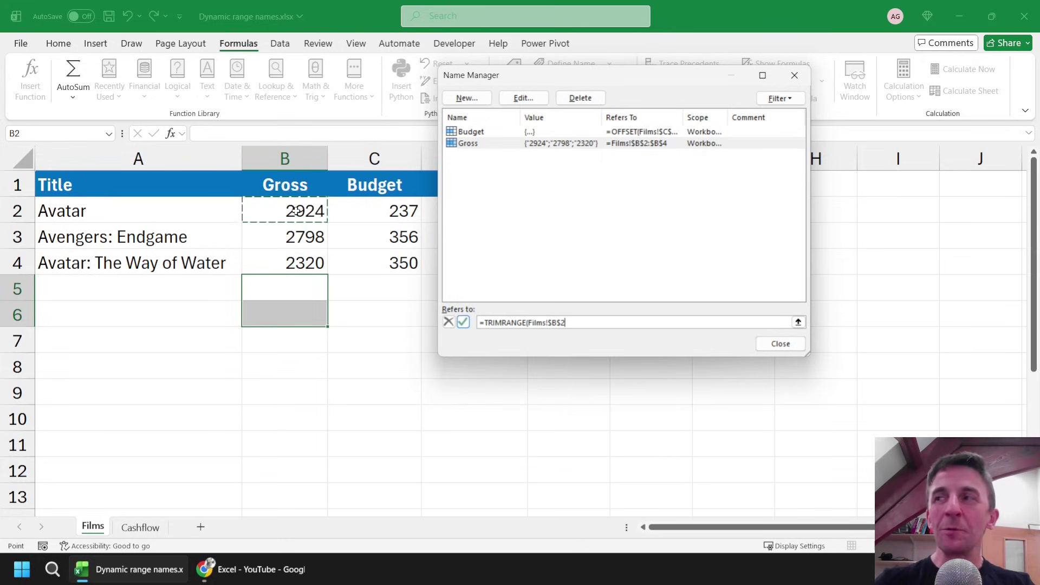
pyautogui.hotkey('ctrl', 'shift', 'Down')
pyautogui.hotkey('ctrl', 'shift', 'Down')
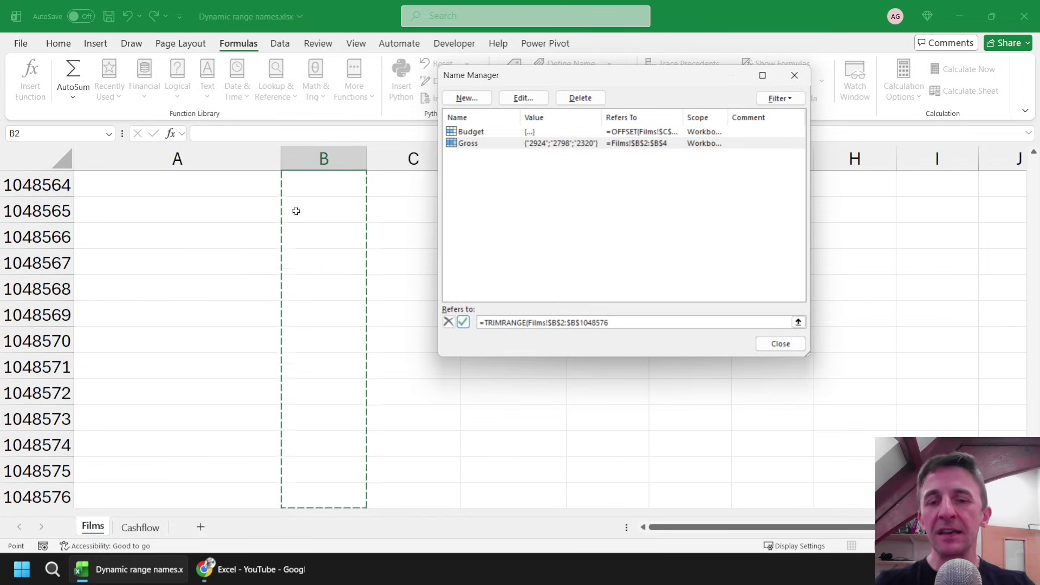
pyautogui.write(')')
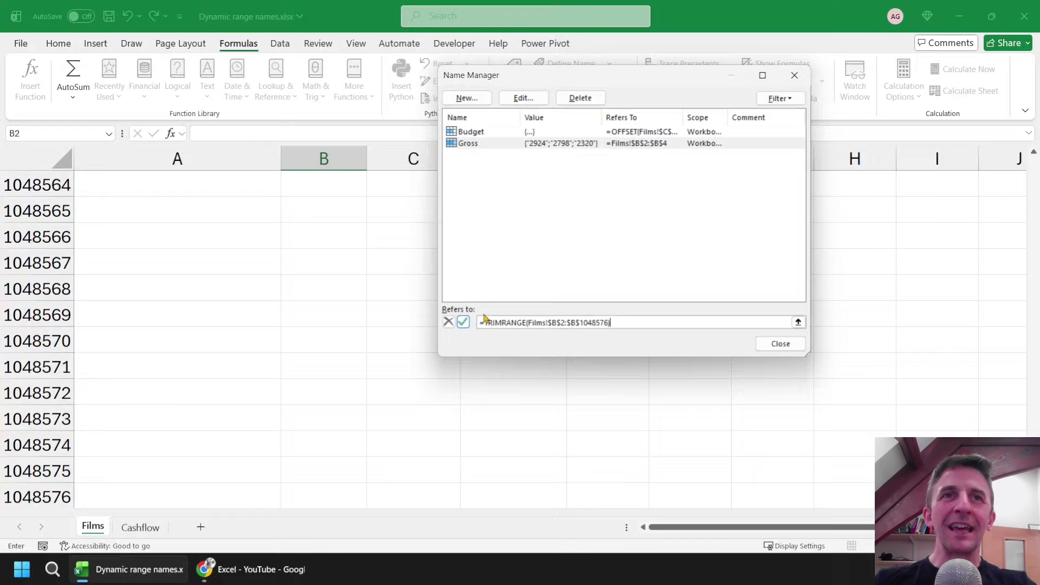
pyautogui.click(345, 272)
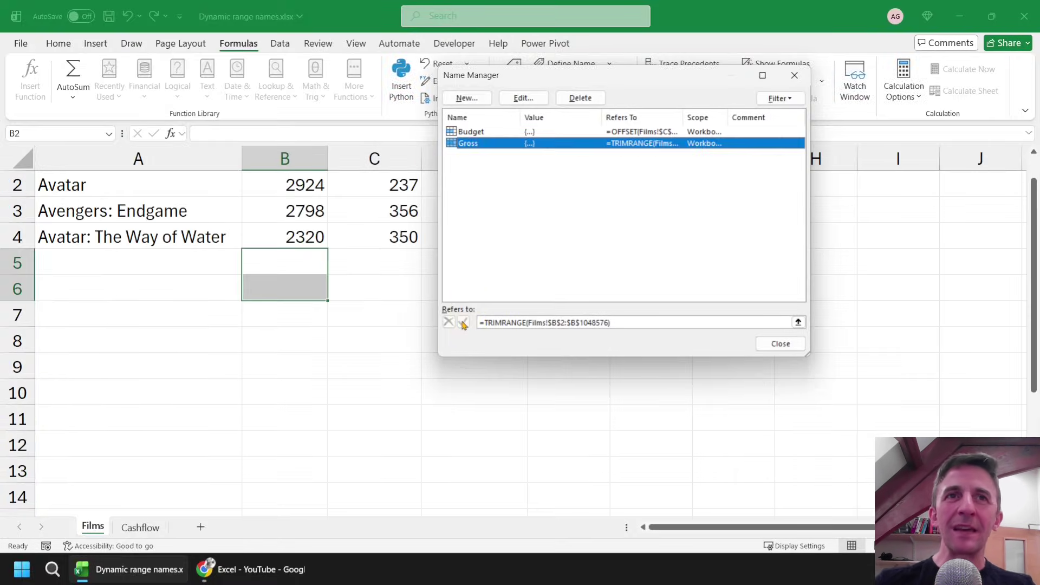
# Close Name Manager and inspect the Profit formula in D2 without changing it
pyautogui.click(779, 343)
pyautogui.scroll(1, 546, 311)
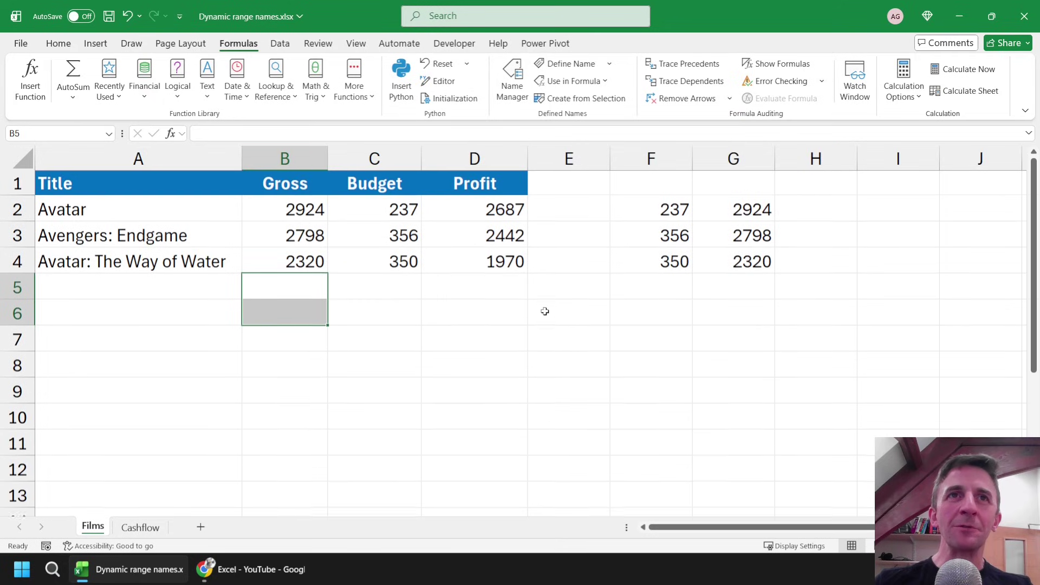
pyautogui.click(481, 209)
pyautogui.press('F2')
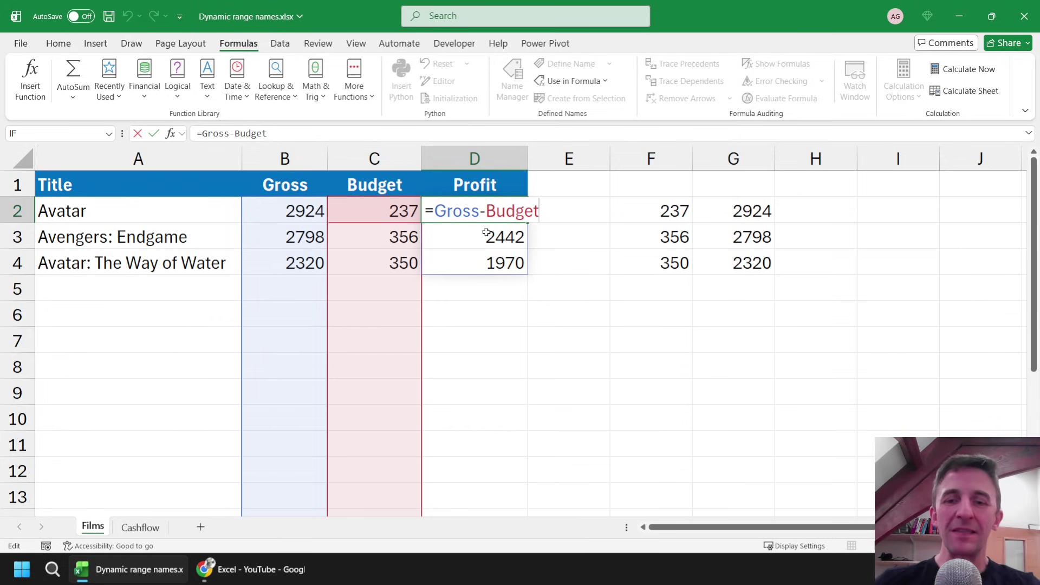
pyautogui.press('Escape')
# Add a film row with Gross 234 in B5 and Budget 123 in C5, then select D2:D5
pyautogui.click(314, 295)
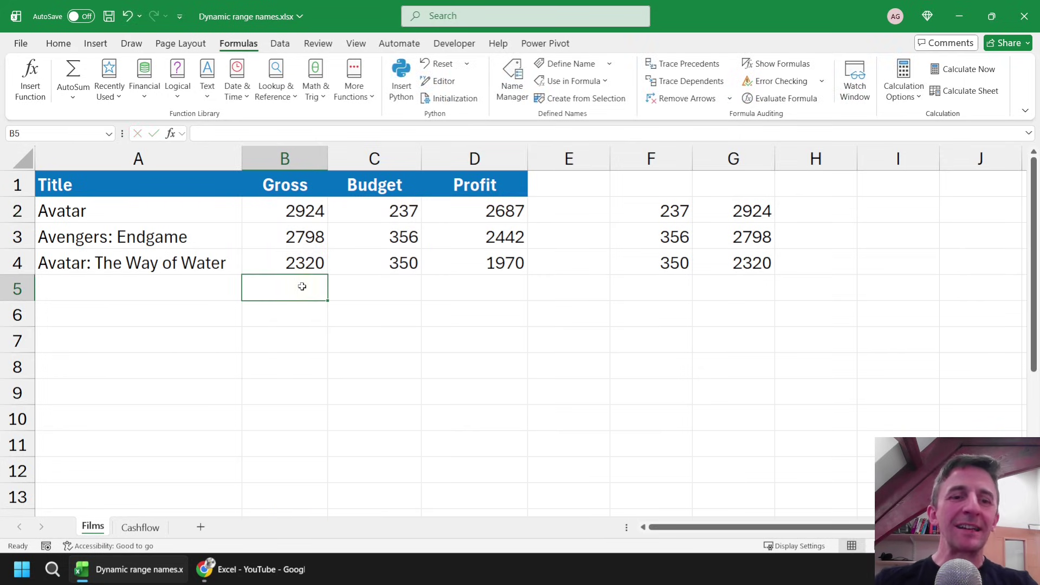
pyautogui.write('234')
pyautogui.click(374, 289)
pyautogui.write('123')
pyautogui.press('Return')
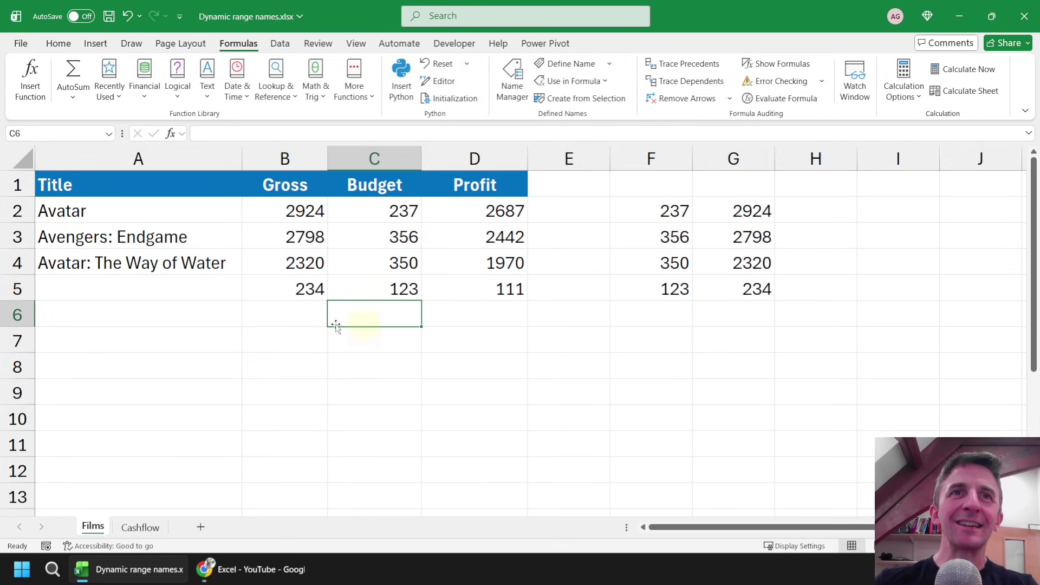
pyautogui.moveTo(487, 212); pyautogui.dragTo(477, 290)
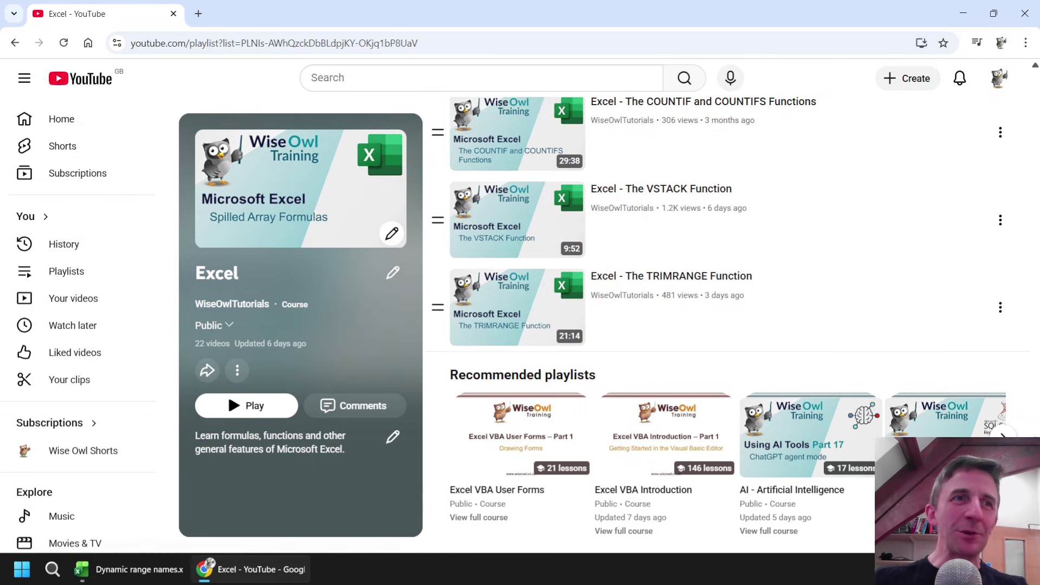
# Strip the TRIMRANGE( wrapper and closing bracket from G2's formula in the Dynamic range names workbook
pyautogui.click(116, 570)
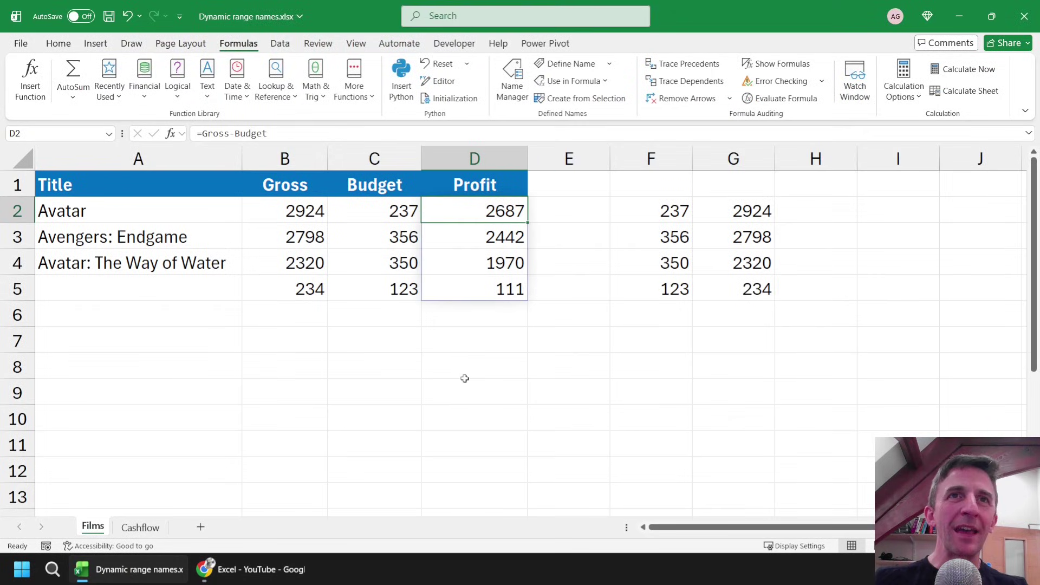
pyautogui.click(760, 213)
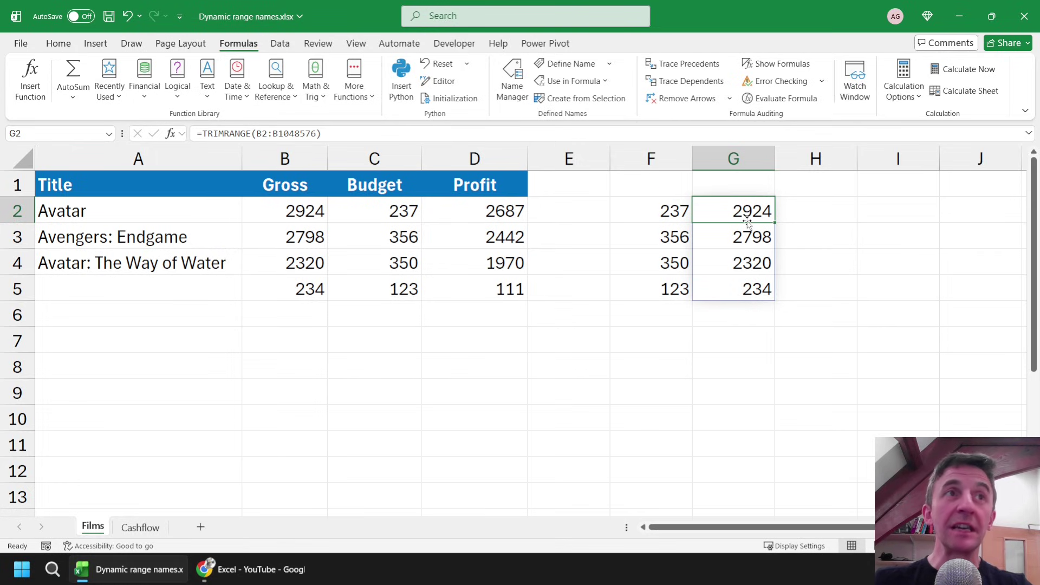
pyautogui.doubleClick(748, 220)
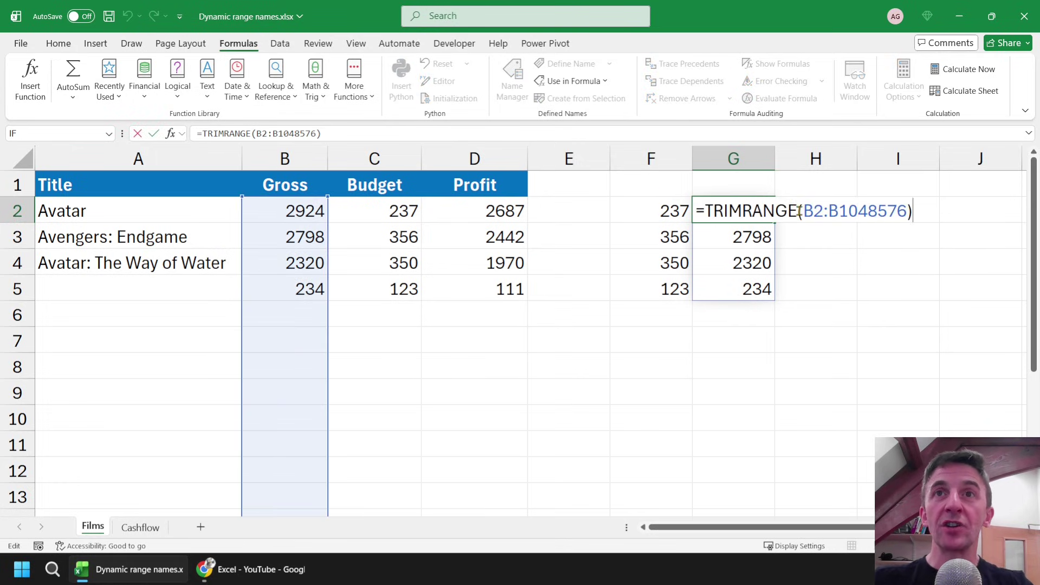
pyautogui.click(801, 211)
pyautogui.moveTo(723, 211); pyautogui.dragTo(704, 211)
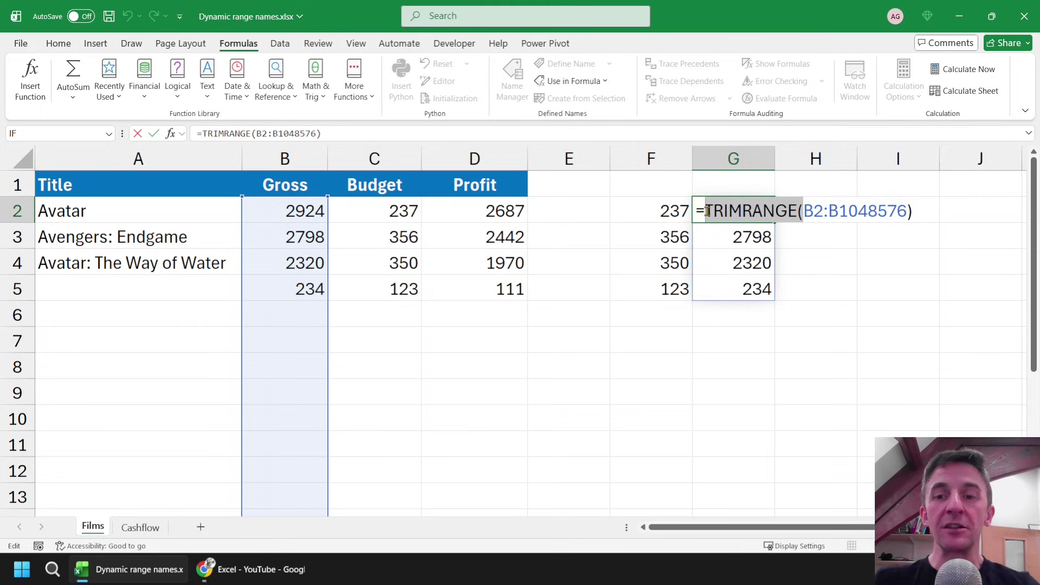
pyautogui.press('BackSpace')
pyautogui.click(815, 211)
pyautogui.press('BackSpace')
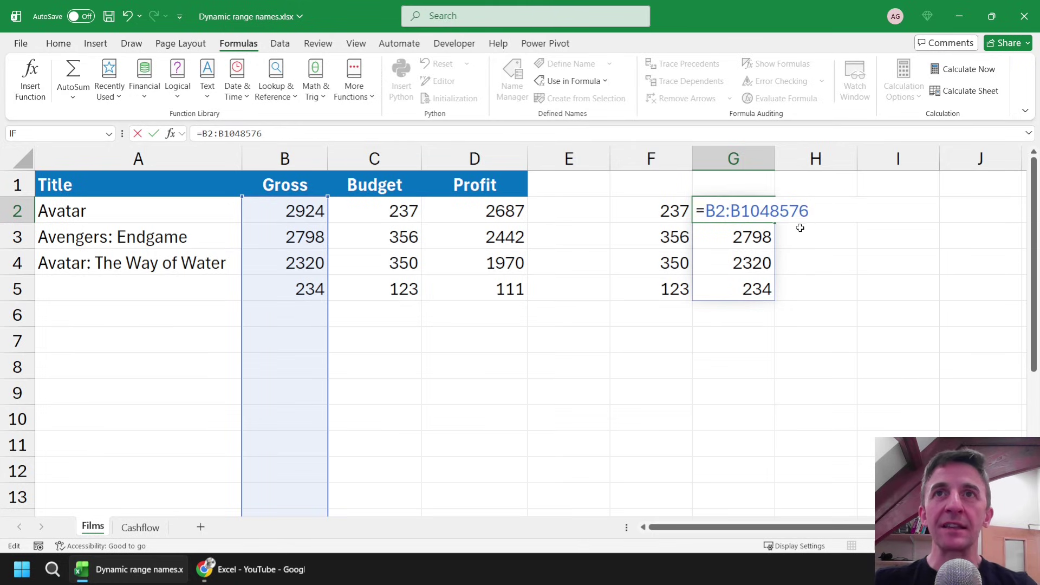
# Turn G2's reference into the trim reference =B2:.B1048576 and confirm it
pyautogui.click(730, 213)
pyautogui.write('.')
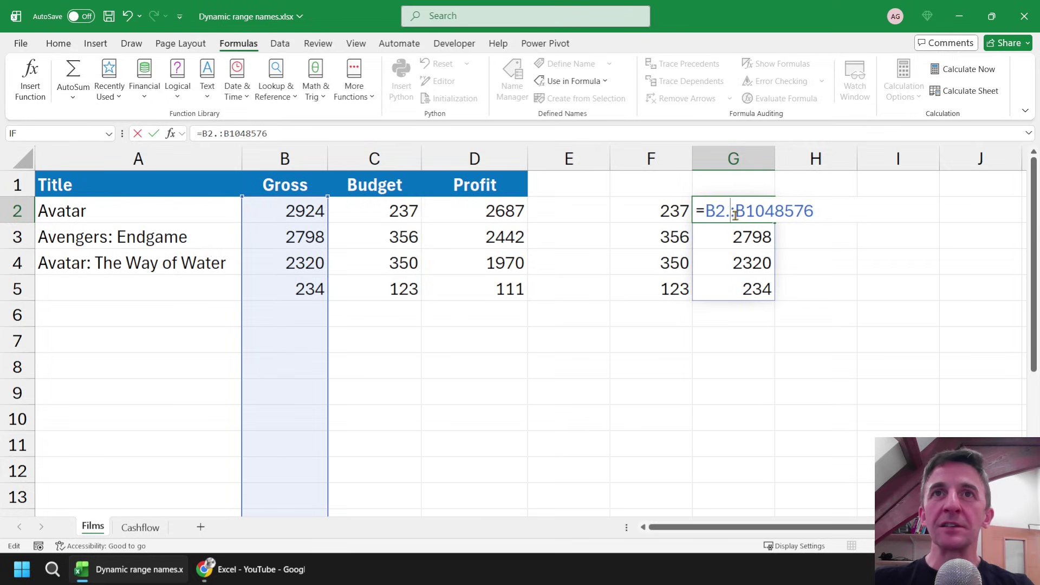
pyautogui.click(737, 212)
pyautogui.write('.')
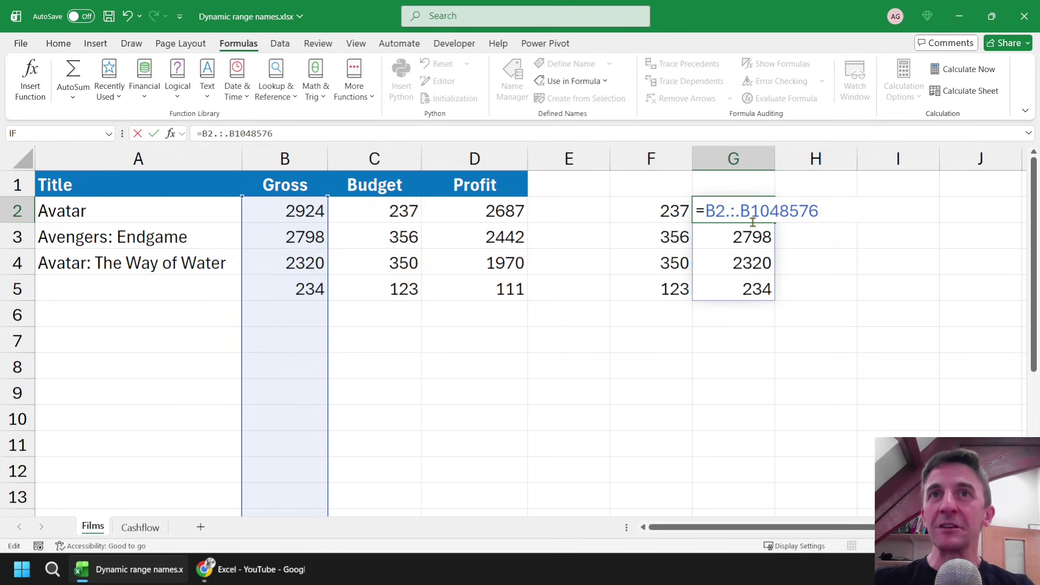
pyautogui.click(727, 215)
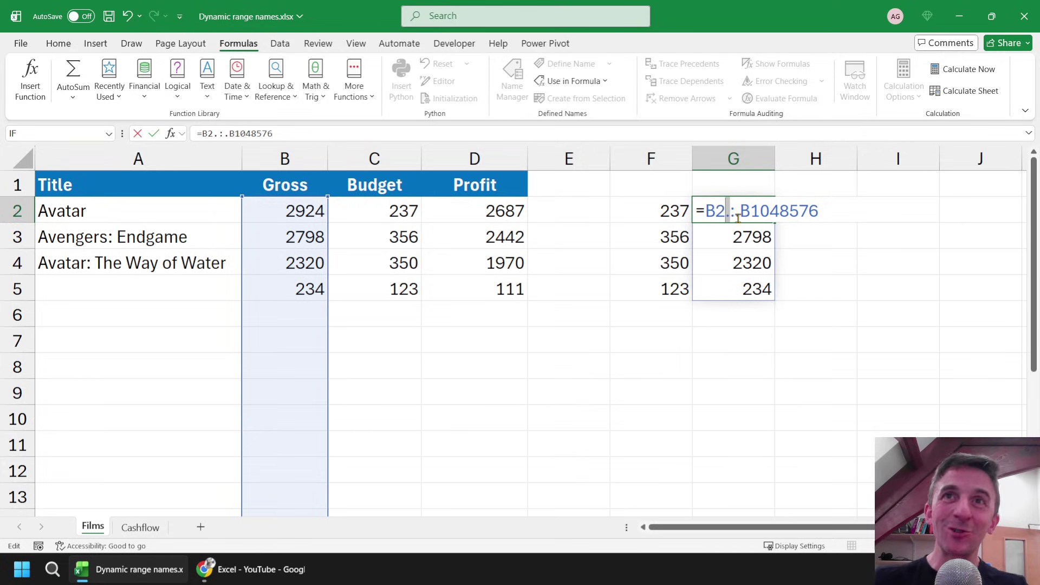
pyautogui.click(735, 214)
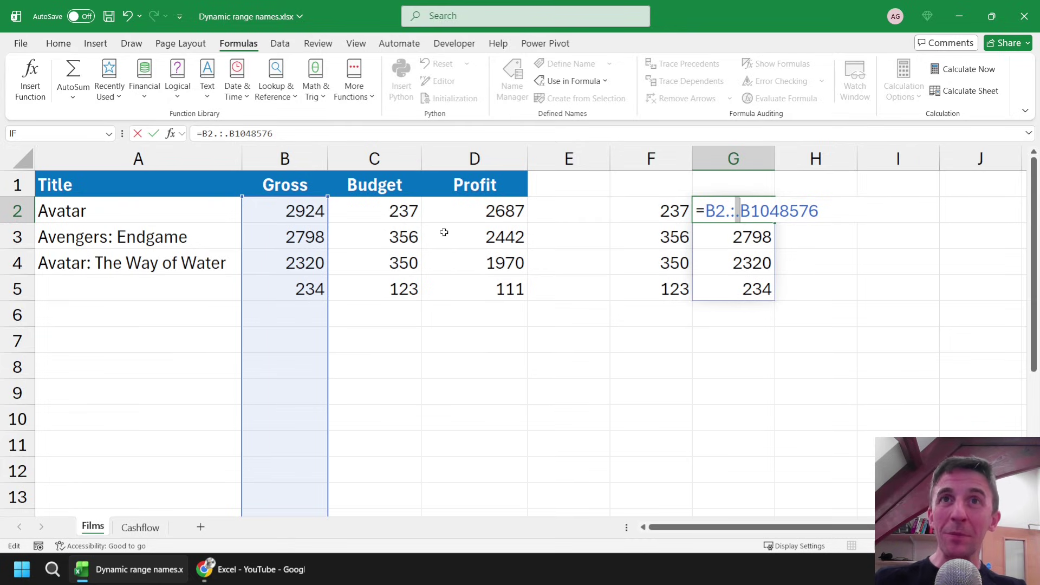
pyautogui.click(726, 216)
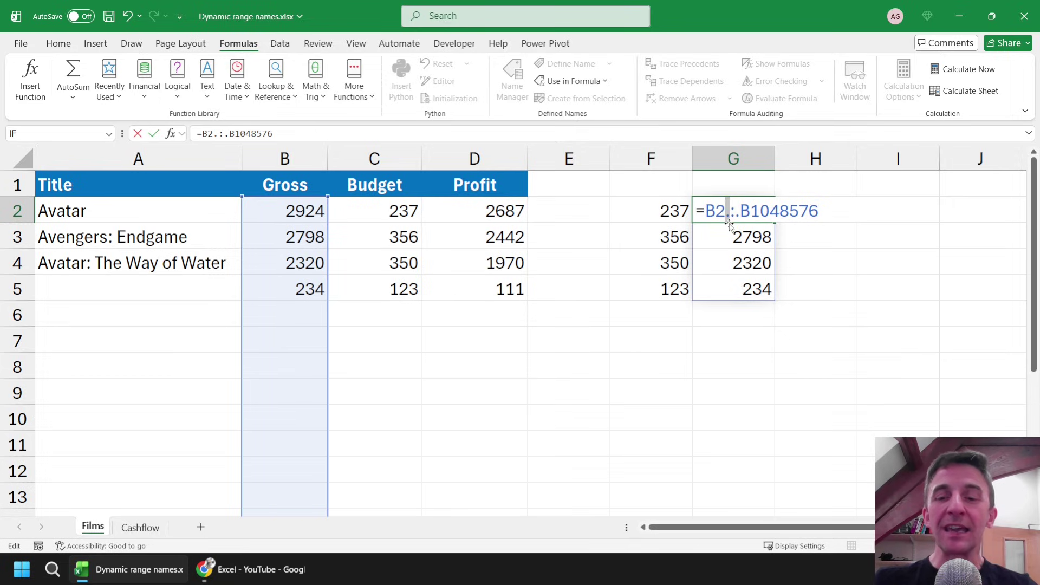
pyautogui.press('Delete')
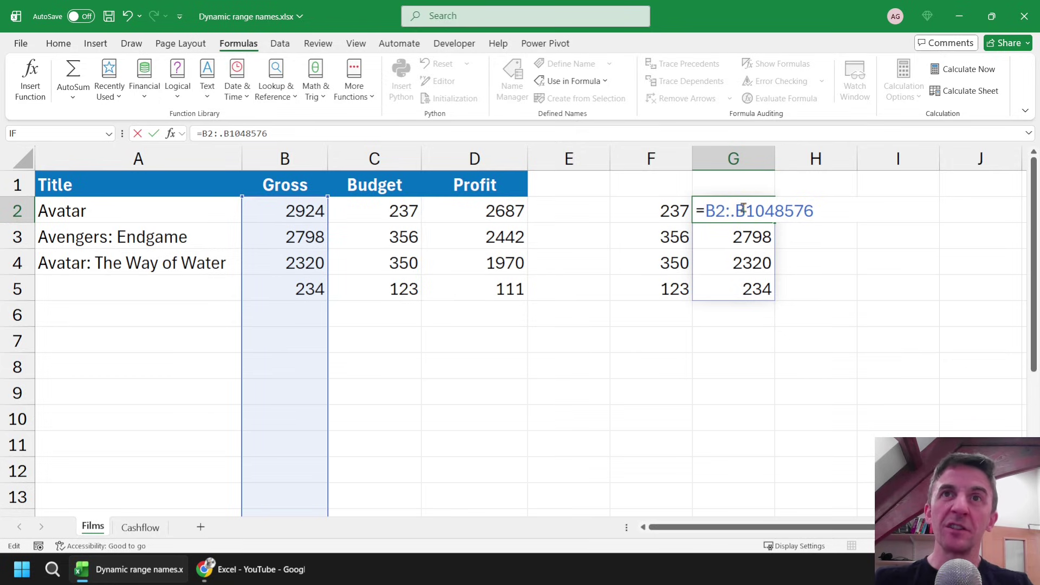
pyautogui.hotkey('ctrl', 'Return')
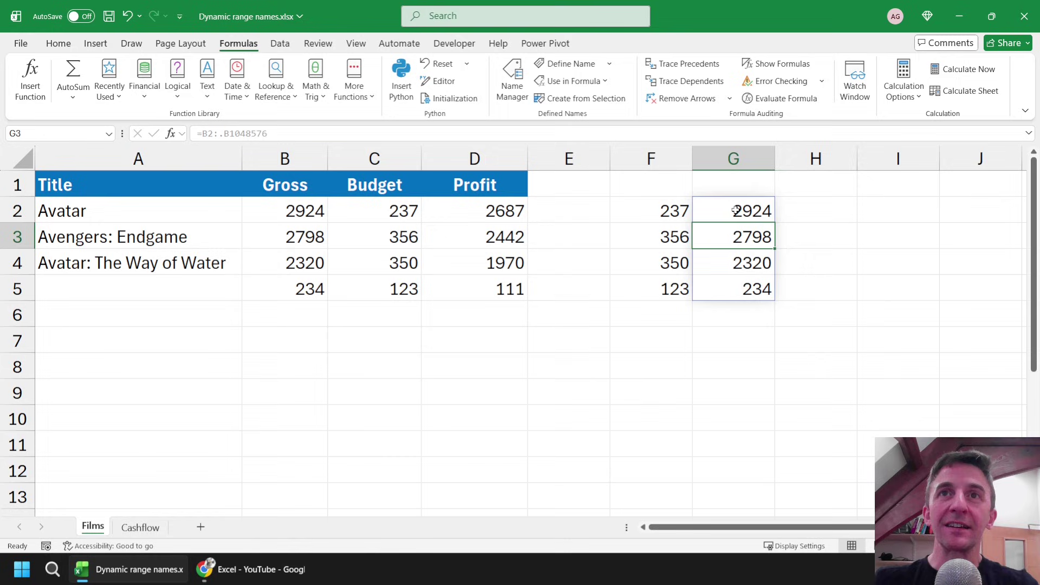
# Test the spill with 123 in B6 and B7, then clear both test values
pyautogui.click(295, 312)
pyautogui.write('123')
pyautogui.click(294, 348)
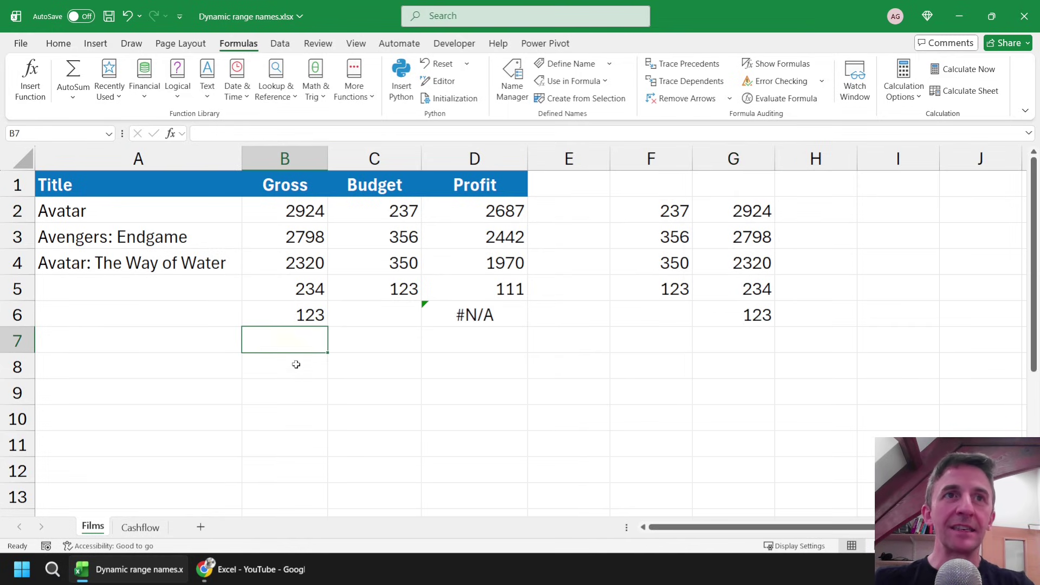
pyautogui.click(298, 364)
pyautogui.click(297, 342)
pyautogui.write('123')
pyautogui.click(309, 385)
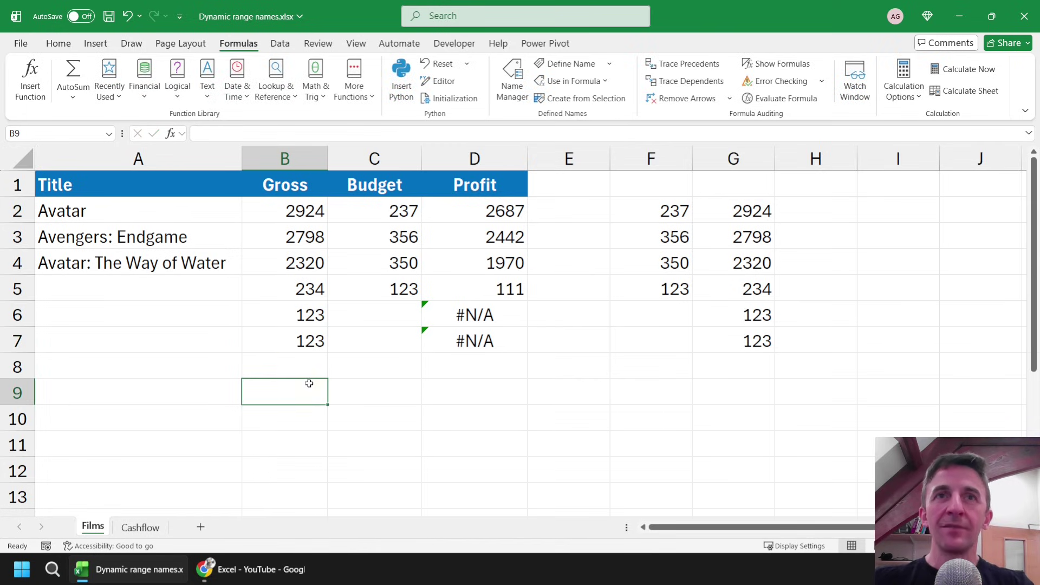
pyautogui.moveTo(296, 315); pyautogui.dragTo(294, 343)
pyautogui.press('Delete')
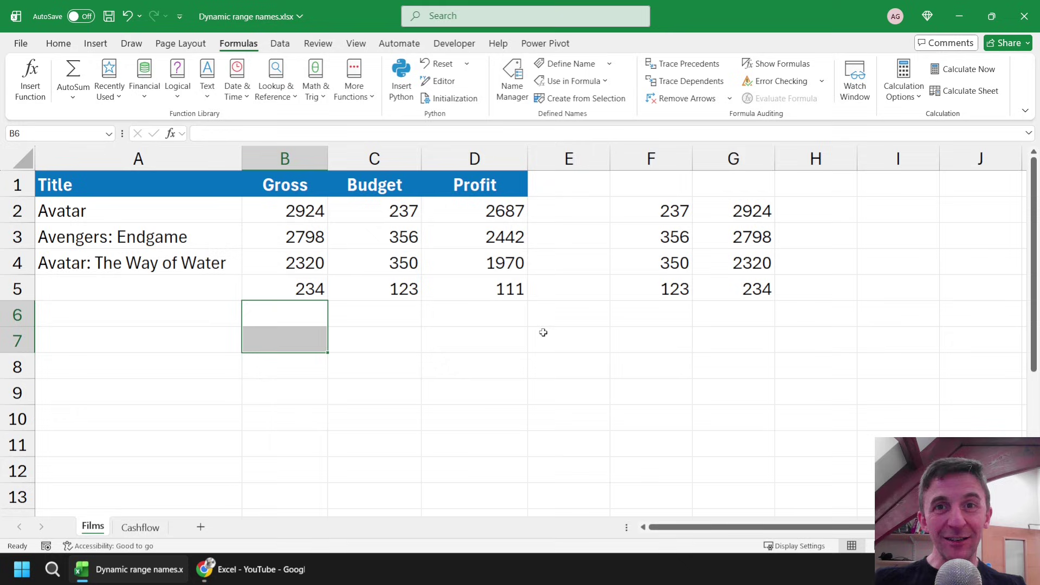
# Change Gross's definition to =Films!$B$2:.$B$1048576 and close Name Manager
pyautogui.click(512, 93)
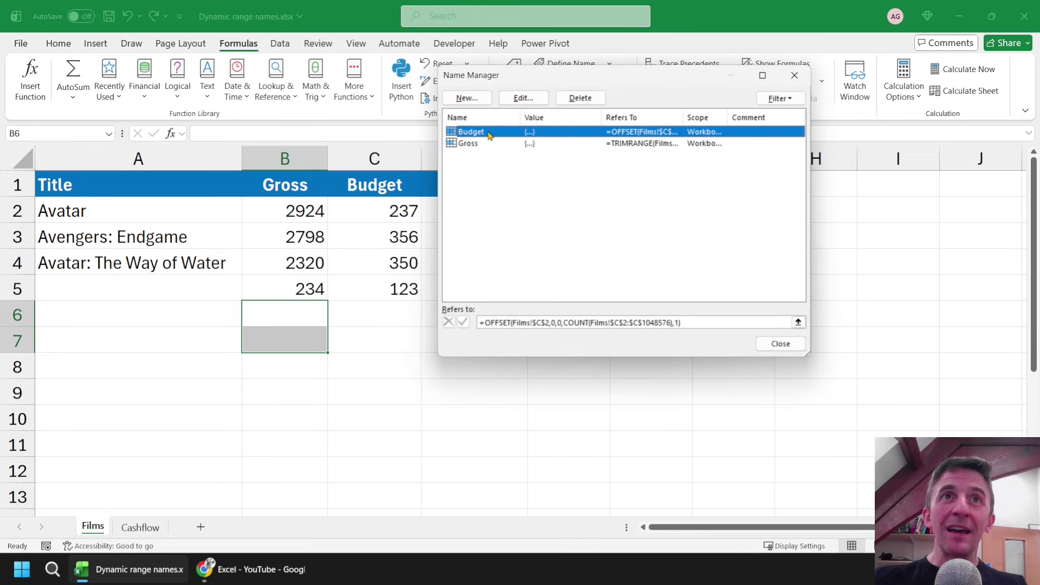
pyautogui.click(484, 146)
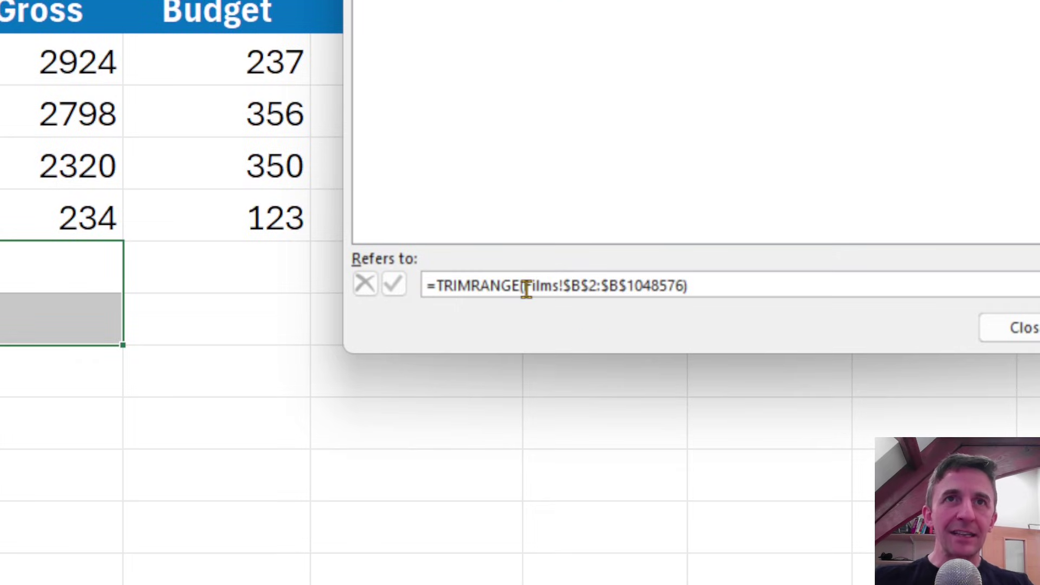
pyautogui.moveTo(524, 287); pyautogui.dragTo(439, 285)
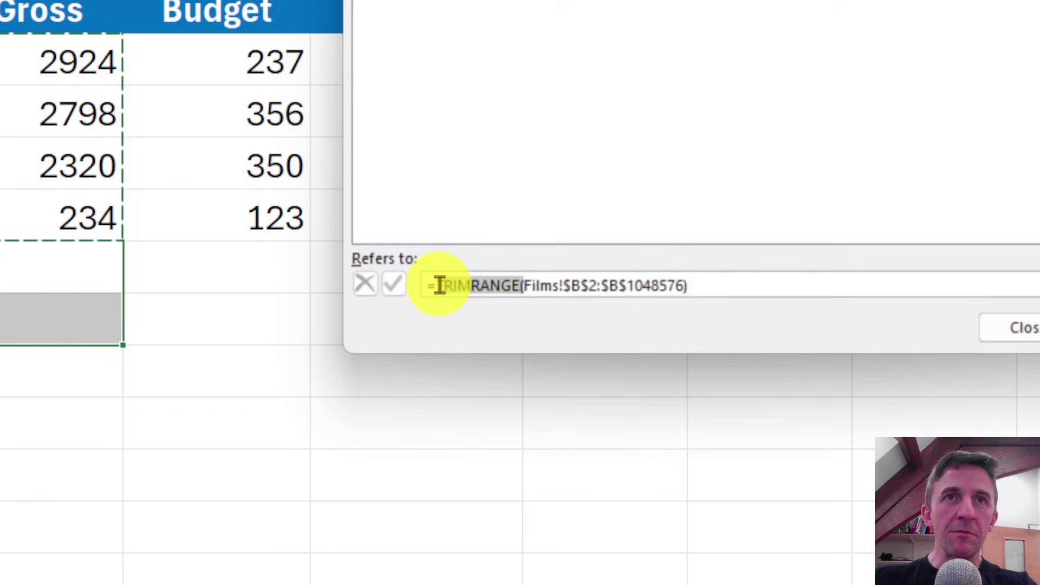
pyautogui.press('Delete')
pyautogui.click(604, 285)
pyautogui.press('BackSpace')
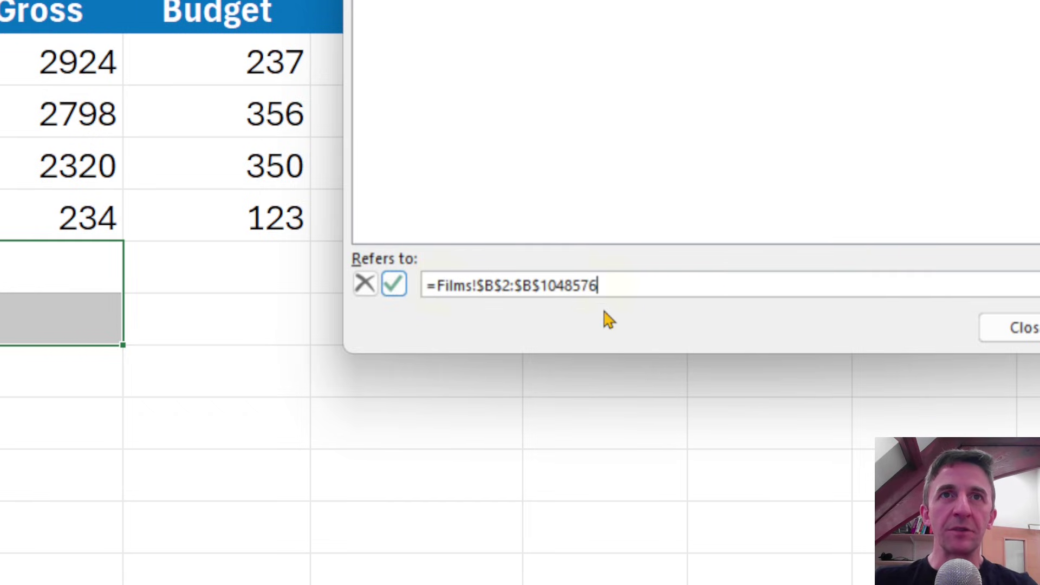
pyautogui.moveTo(522, 286); pyautogui.dragTo(515, 285)
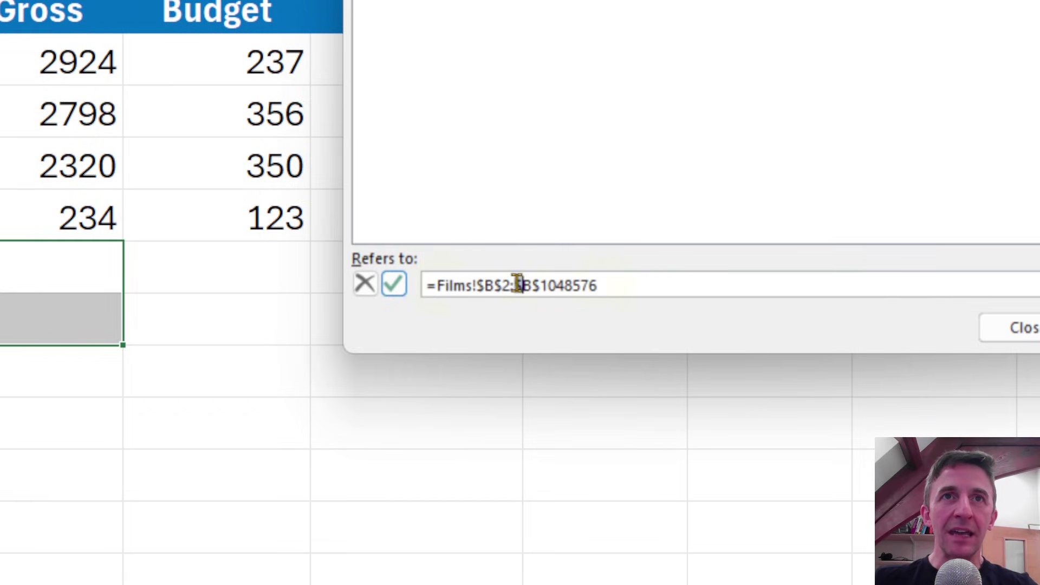
pyautogui.click(516, 284)
pyautogui.write('.')
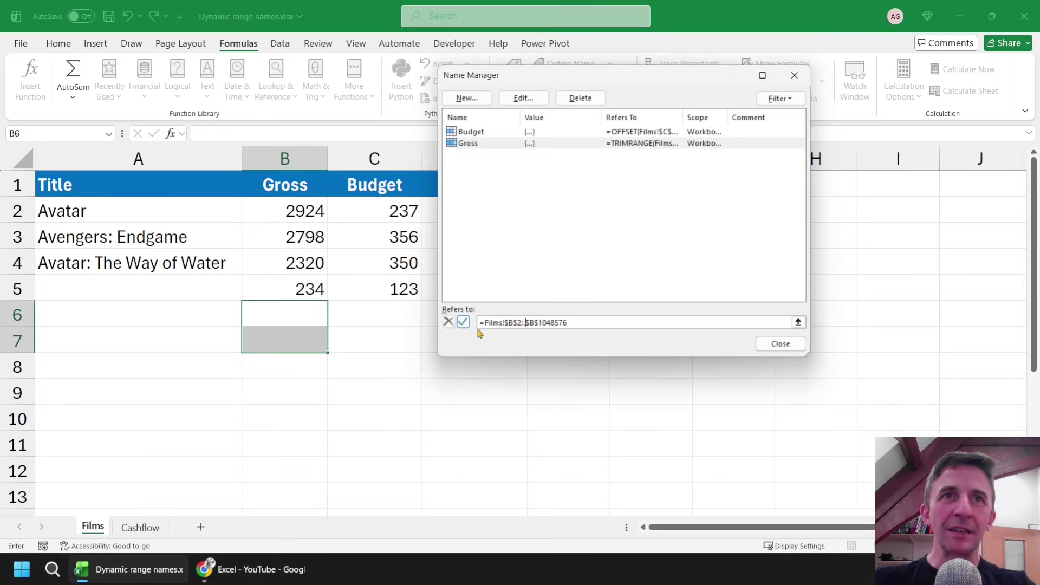
pyautogui.click(394, 283)
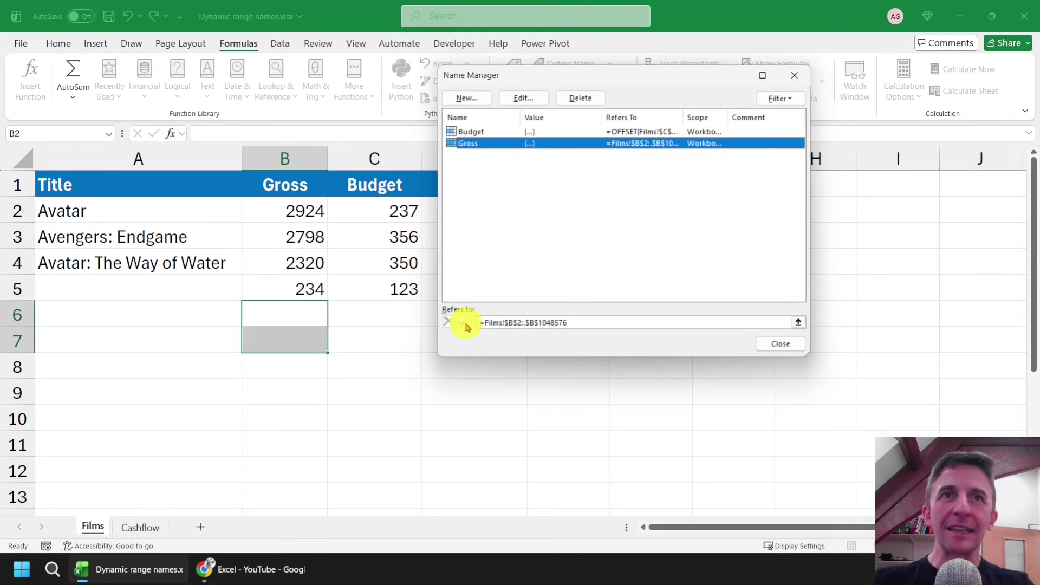
pyautogui.click(780, 345)
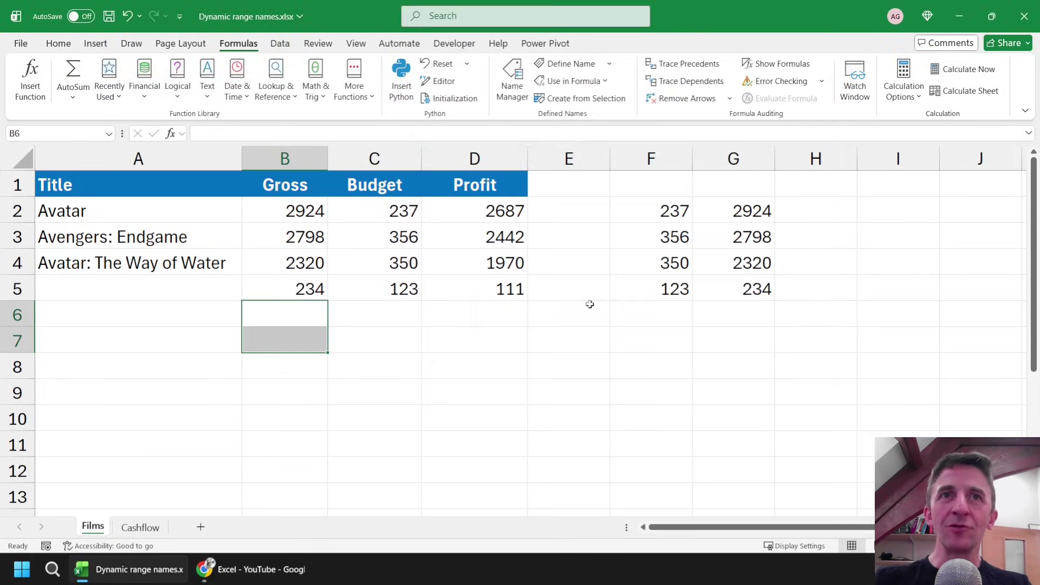
# Add row 6 with Gross 456 in B6 and Budget 123 in C6, then select A2
pyautogui.click(304, 313)
pyautogui.write('456')
pyautogui.click(381, 316)
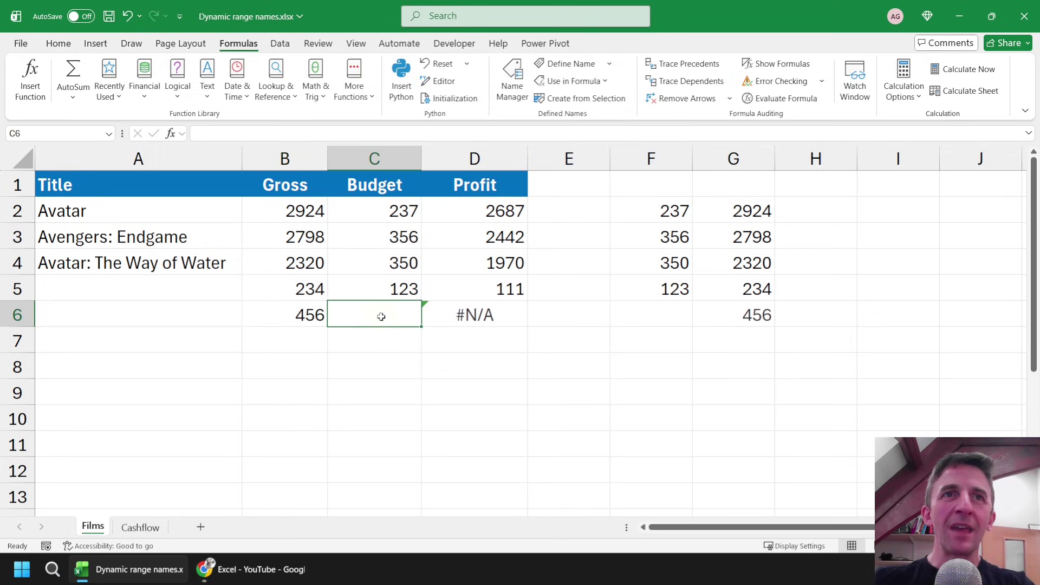
pyautogui.write('123')
pyautogui.press('Return')
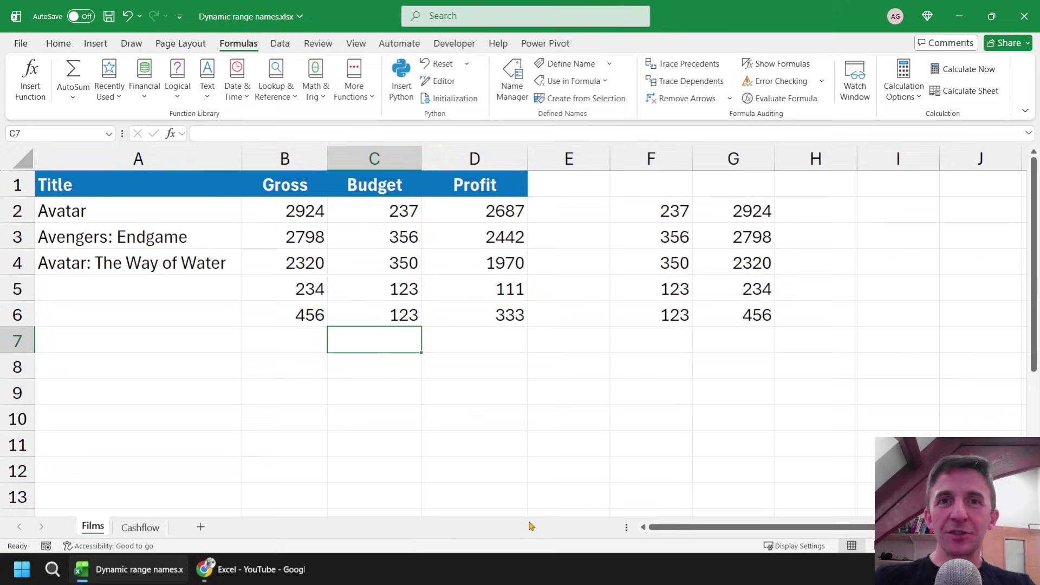
pyautogui.click(158, 214)
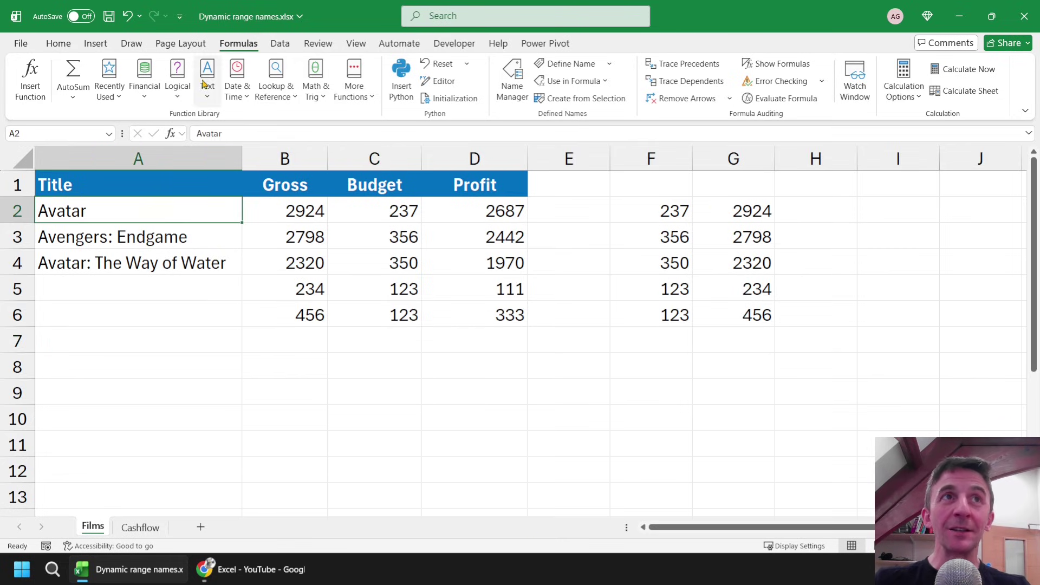
# Switch the ribbon to the Insert tab
pyautogui.click(96, 44)
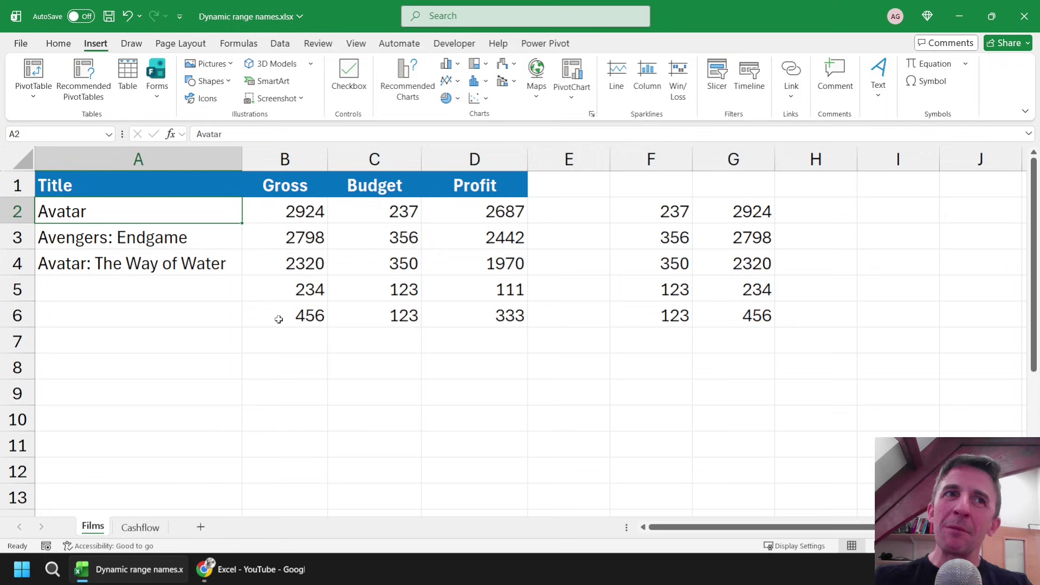
# Switch to the Cashflow sheet
pyautogui.click(139, 528)
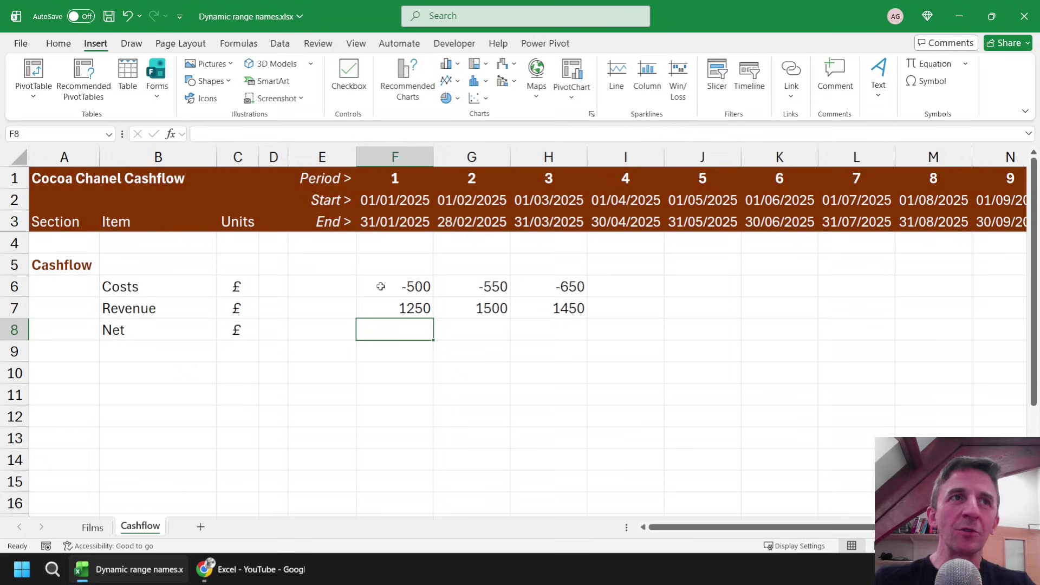
# Name F6:H6 'Costs' and F7:H7 'Revenue' through the Name Box
pyautogui.moveTo(380, 287); pyautogui.dragTo(553, 283)
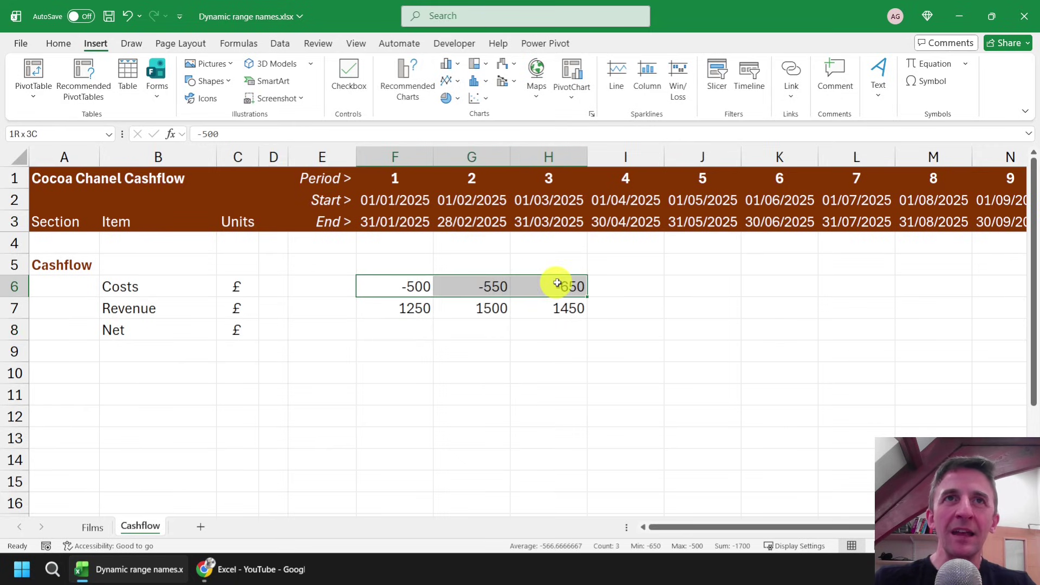
pyautogui.click(63, 133)
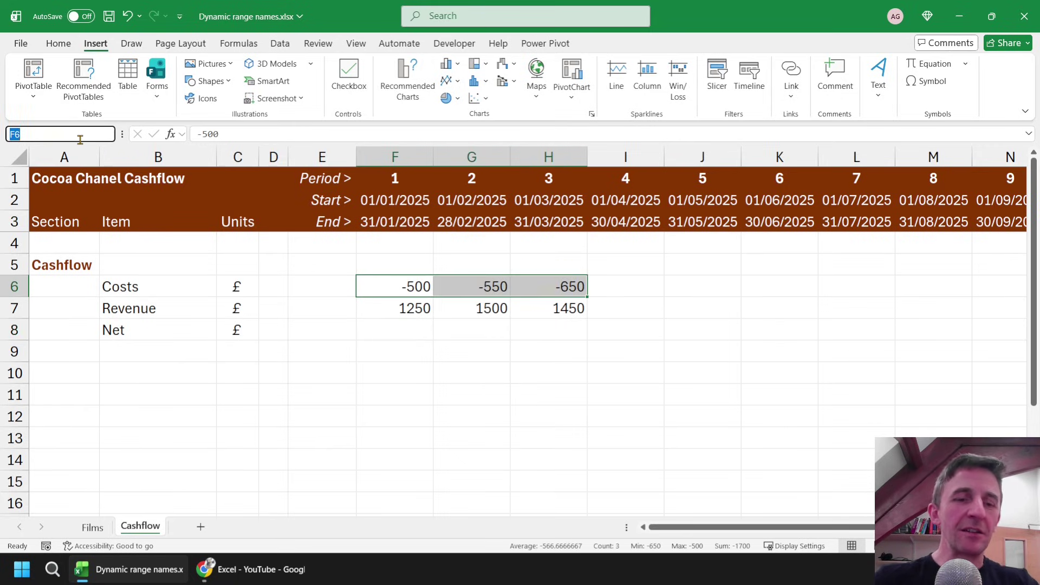
pyautogui.write('Costs')
pyautogui.press('Return')
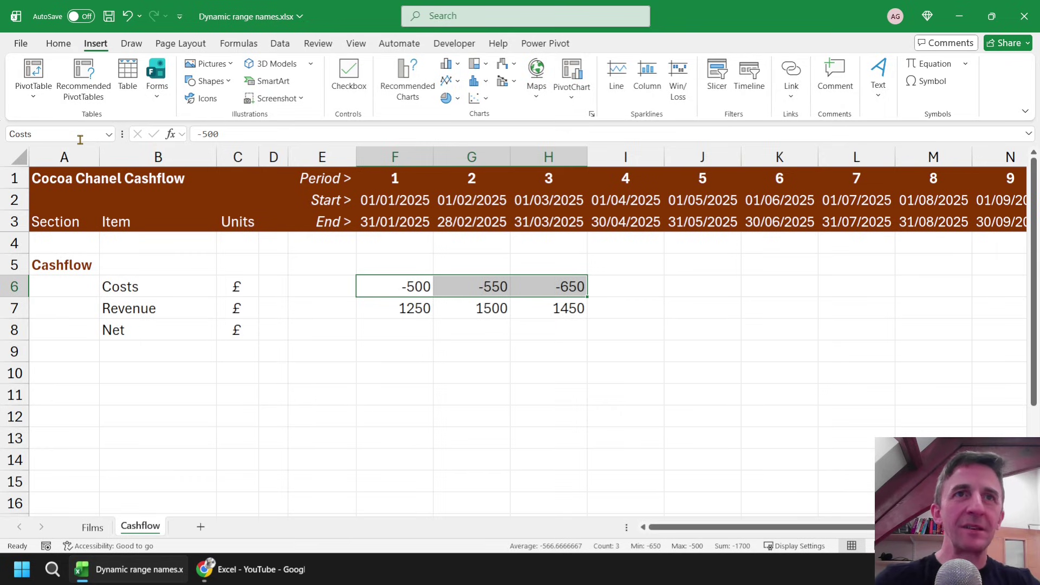
pyautogui.moveTo(406, 308); pyautogui.dragTo(538, 309)
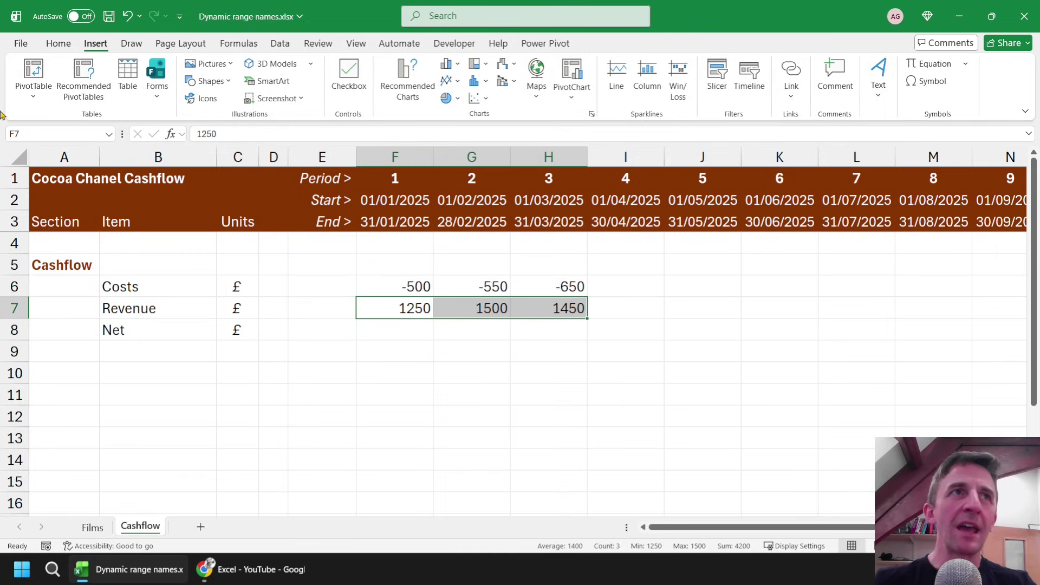
pyautogui.click(35, 134)
pyautogui.write('REven')
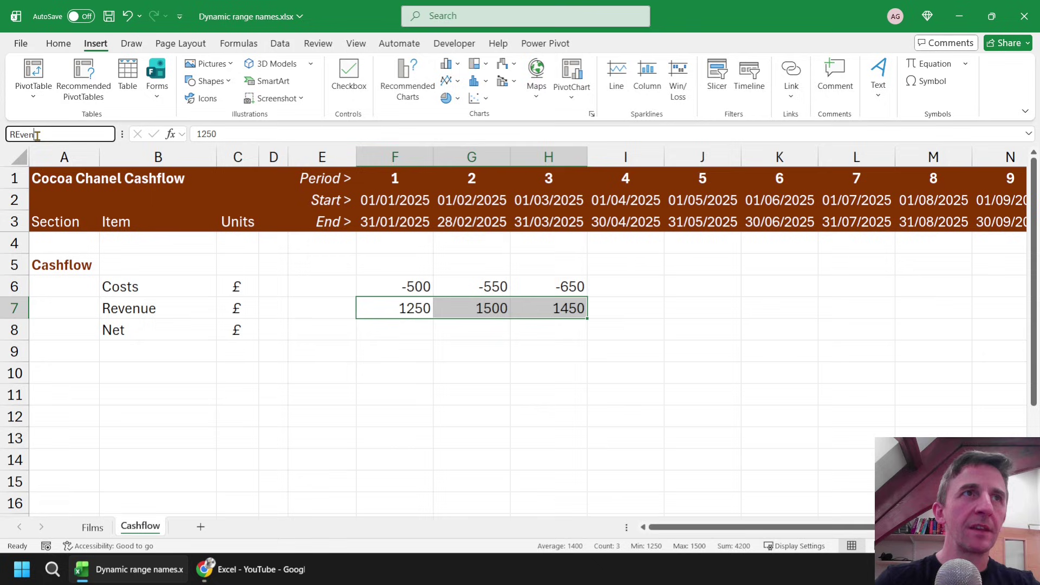
pyautogui.write('ue')
pyautogui.press('BackSpace')
pyautogui.press('BackSpace')
pyautogui.press('BackSpace')
pyautogui.press('BackSpace')
pyautogui.press('BackSpace')
pyautogui.press('BackSpace')
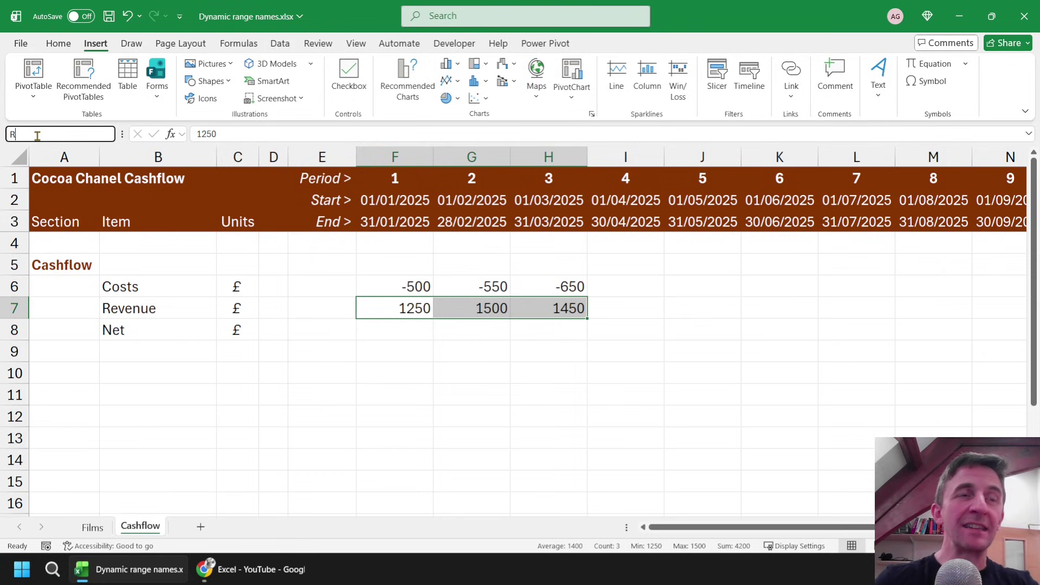
pyautogui.write('evenue')
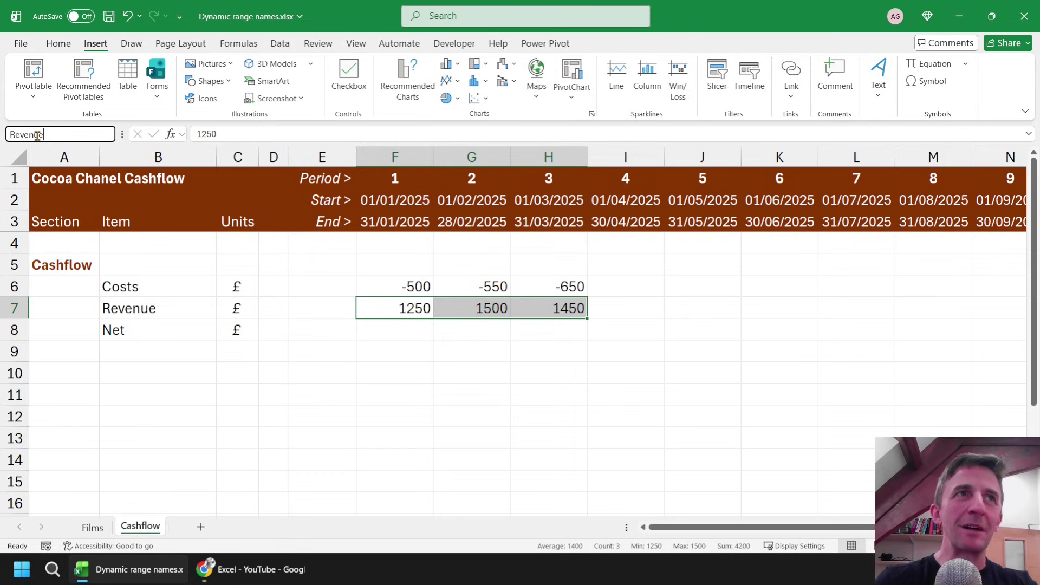
pyautogui.press('Return')
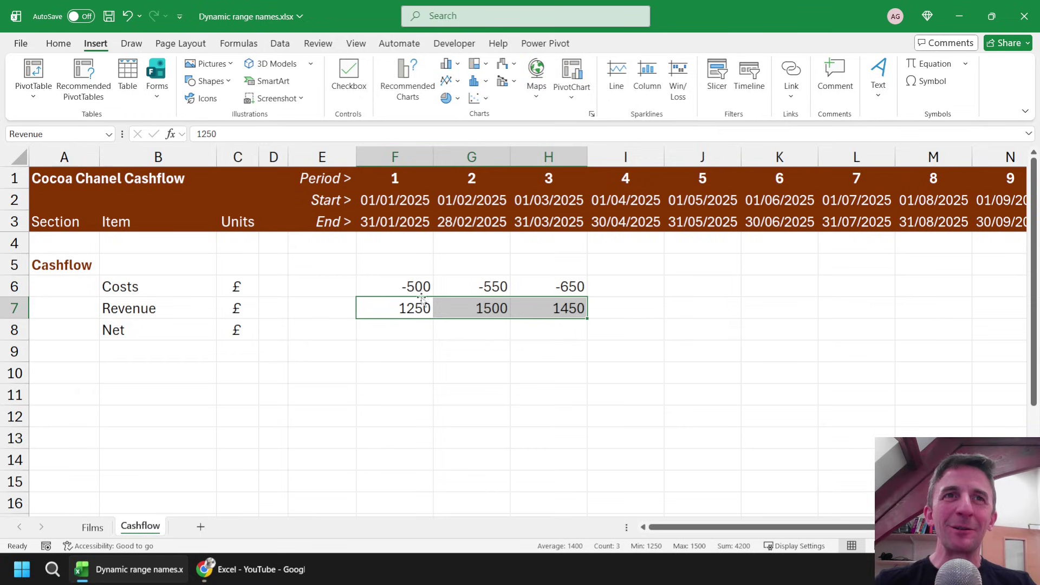
# Enter =Costs+Revenue in F8 so Net spills 750, 950 and 800
pyautogui.click(392, 328)
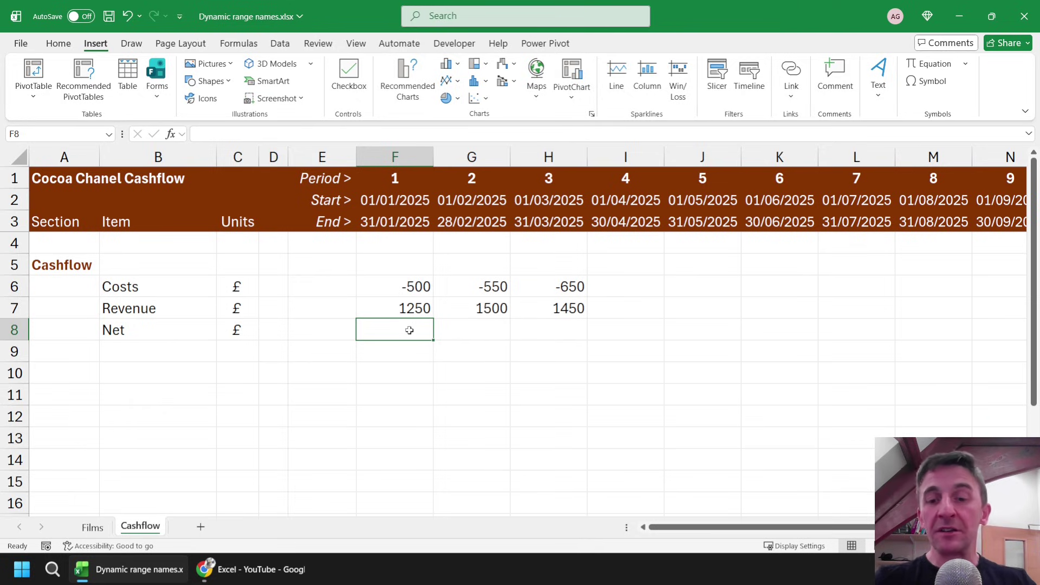
pyautogui.write('=')
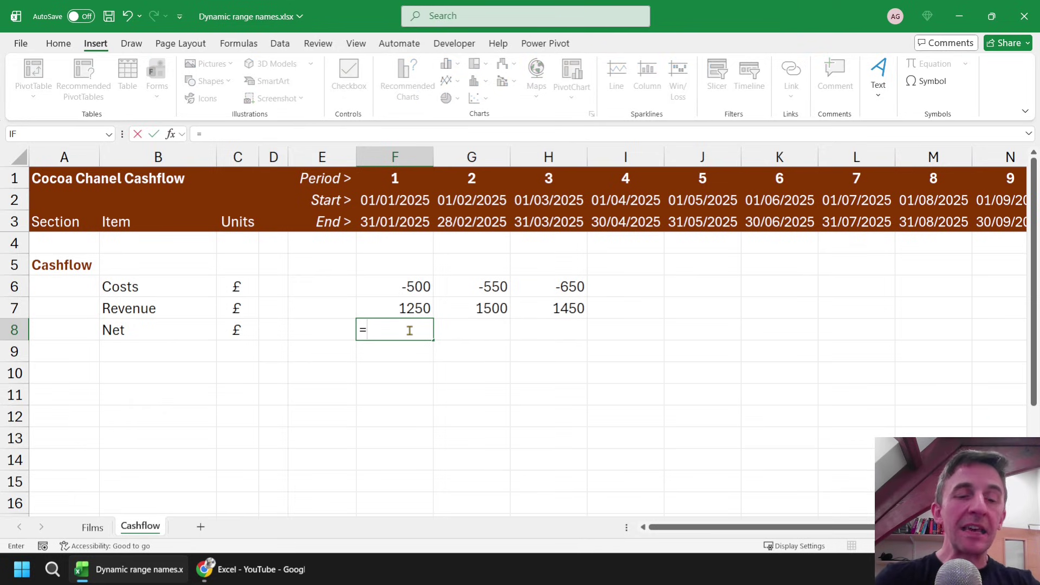
pyautogui.write('Costs')
pyautogui.press('Tab')
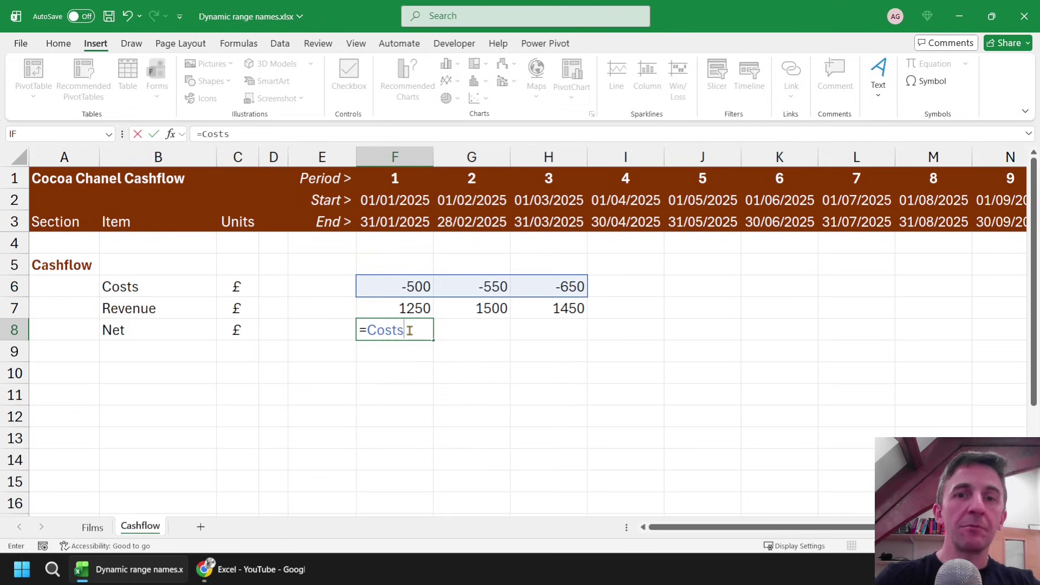
pyautogui.write('+Revenue')
pyautogui.press('Tab')
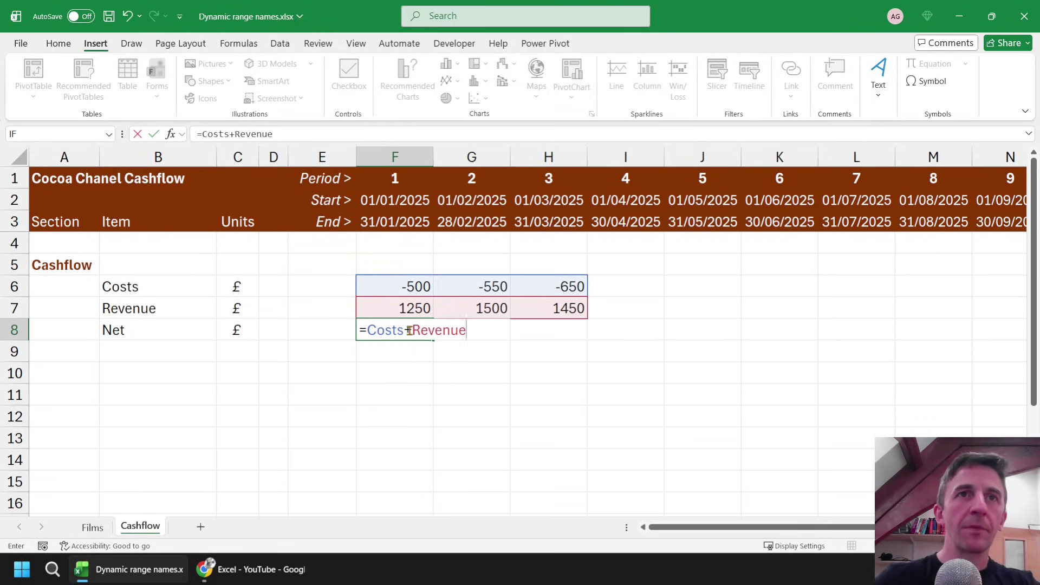
pyautogui.press('Return')
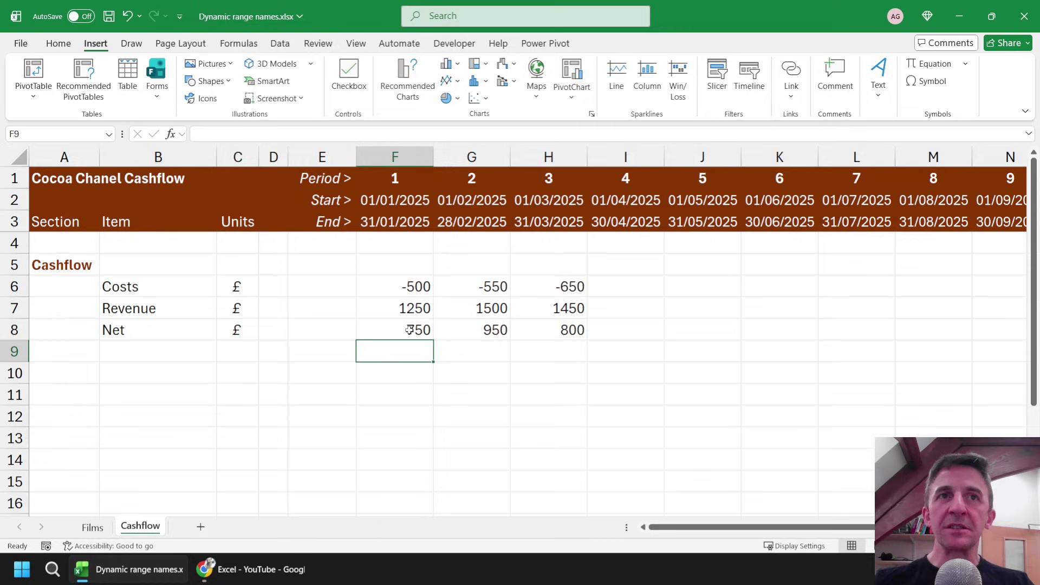
pyautogui.click(644, 300)
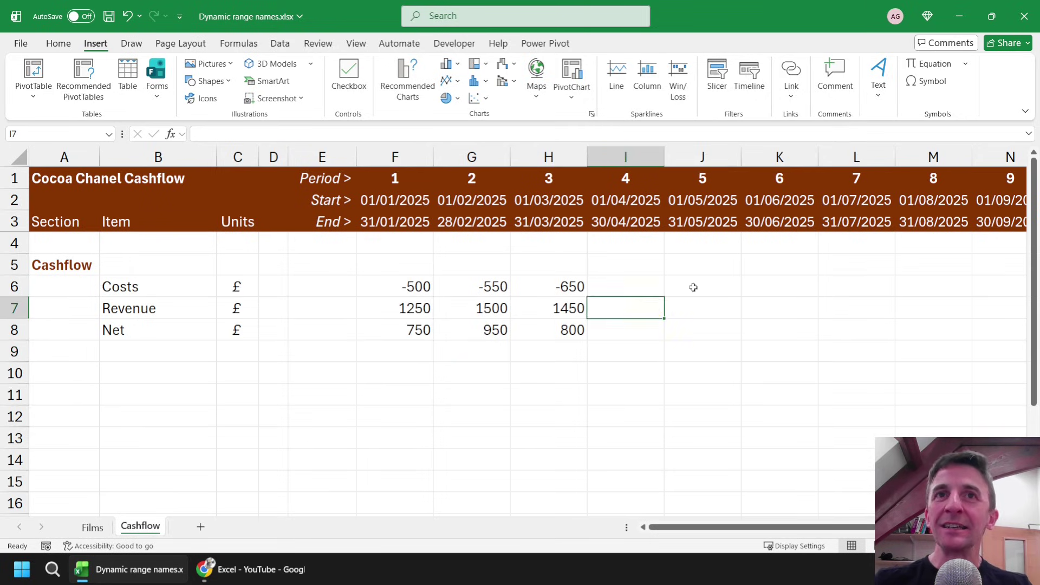
pyautogui.press('Right')
pyautogui.click(762, 309)
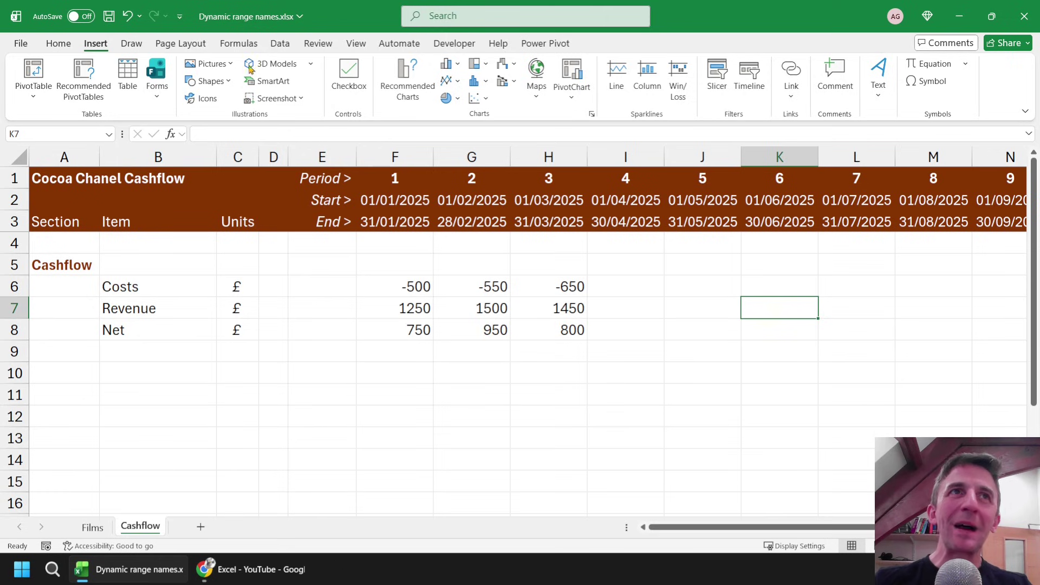
# Change the Costs name to a trim reference running from F6 to column XFD
pyautogui.click(239, 46)
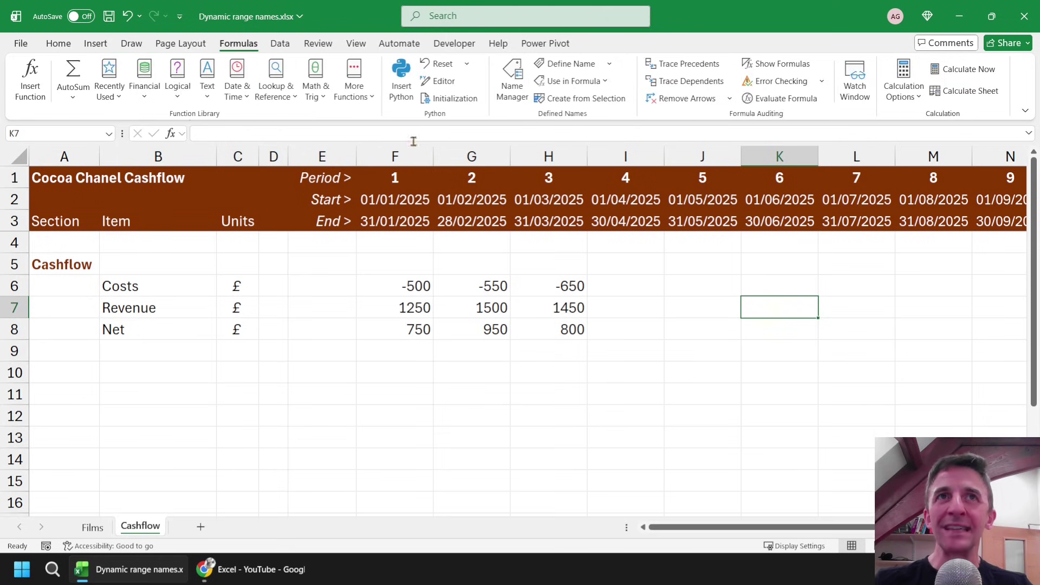
pyautogui.click(515, 87)
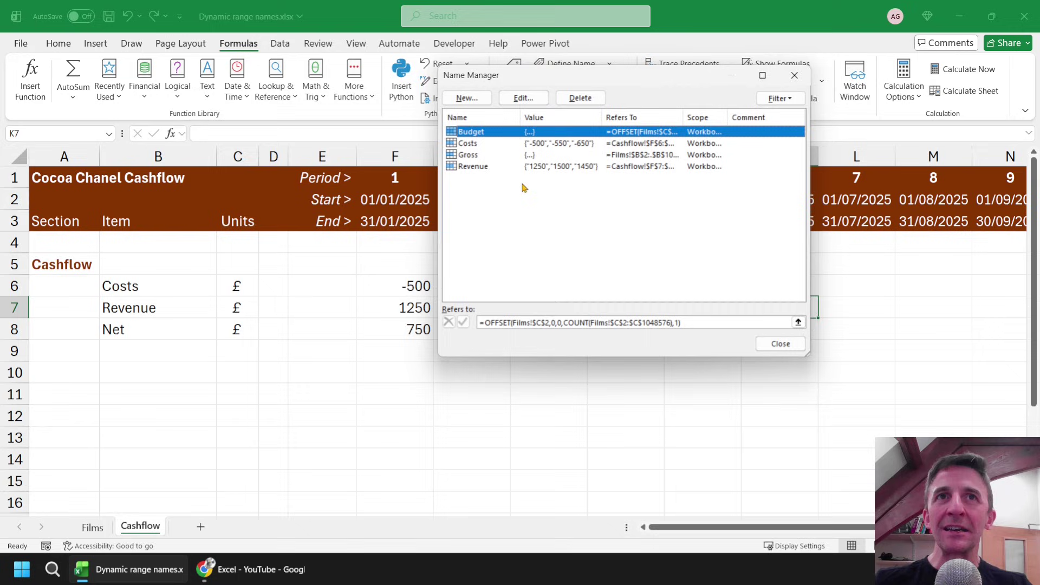
pyautogui.click(477, 144)
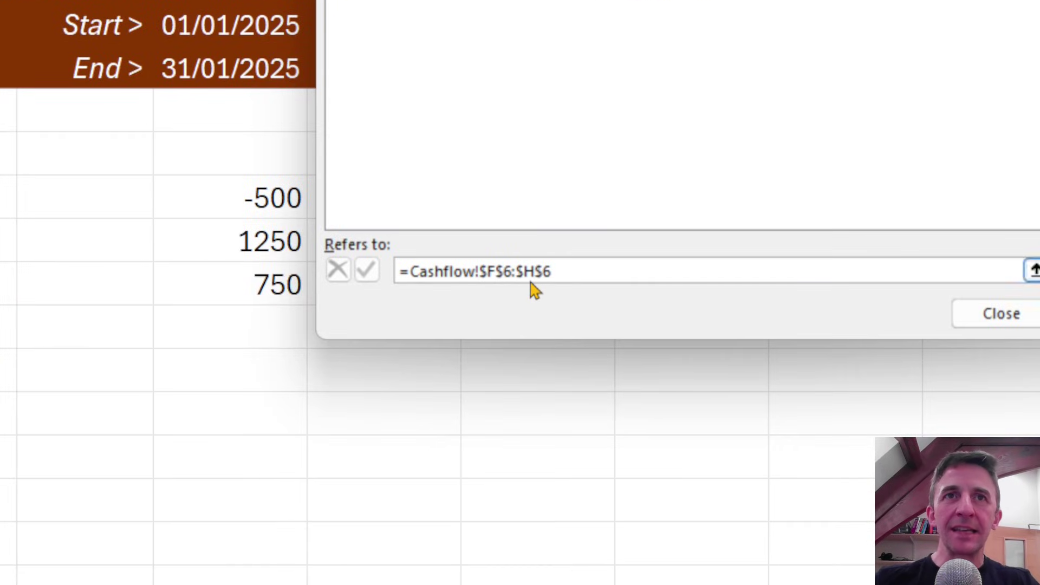
pyautogui.click(534, 274)
pyautogui.press('BackSpace')
pyautogui.write('H')
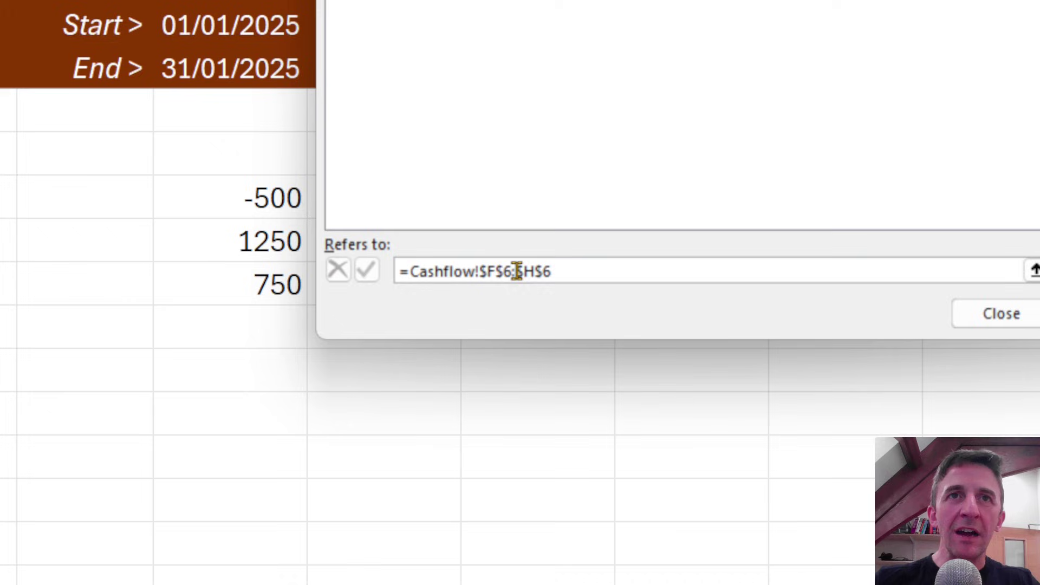
pyautogui.click(516, 272)
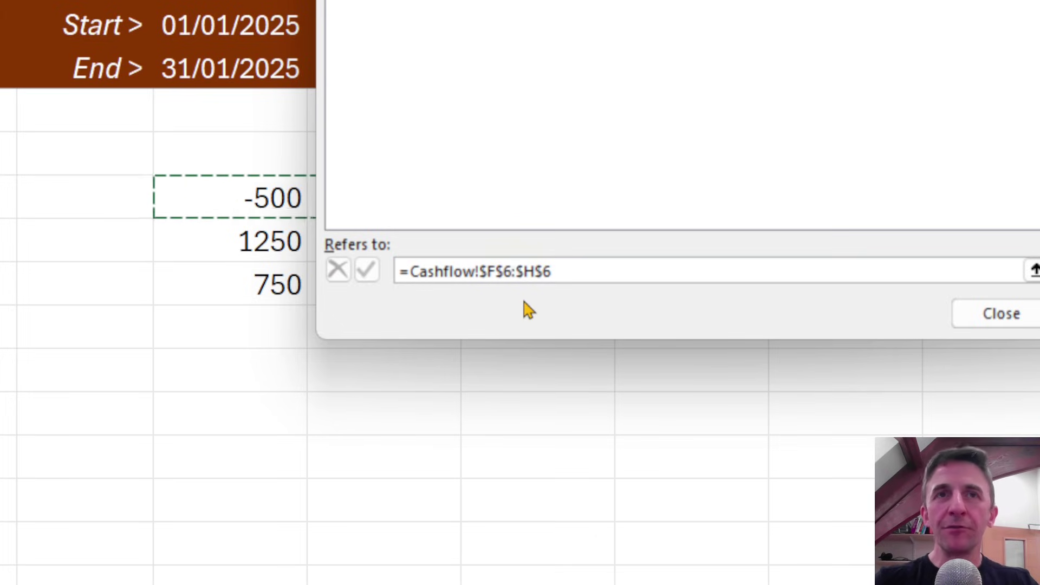
pyautogui.write('.')
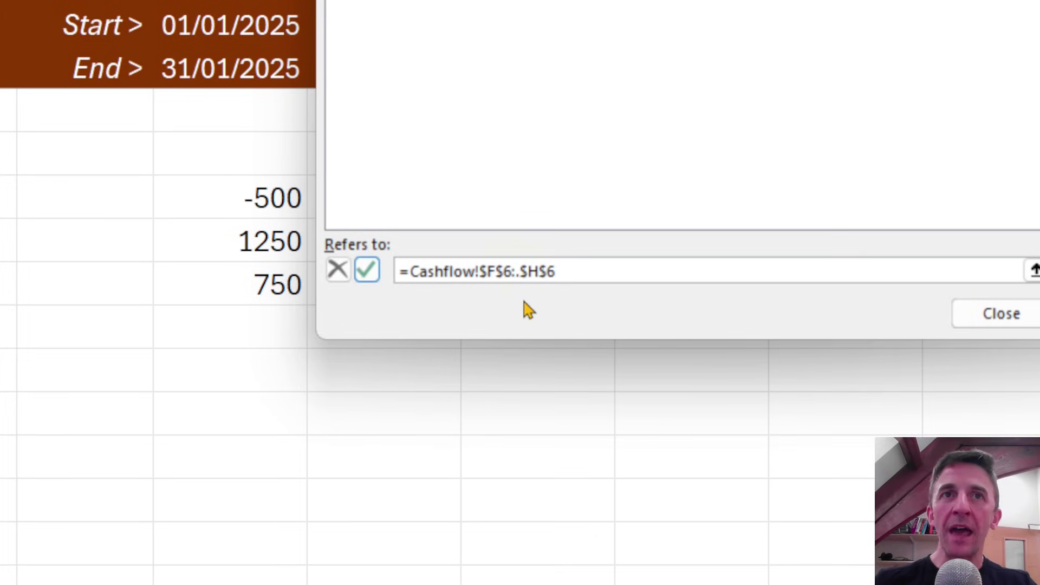
pyautogui.click(539, 271)
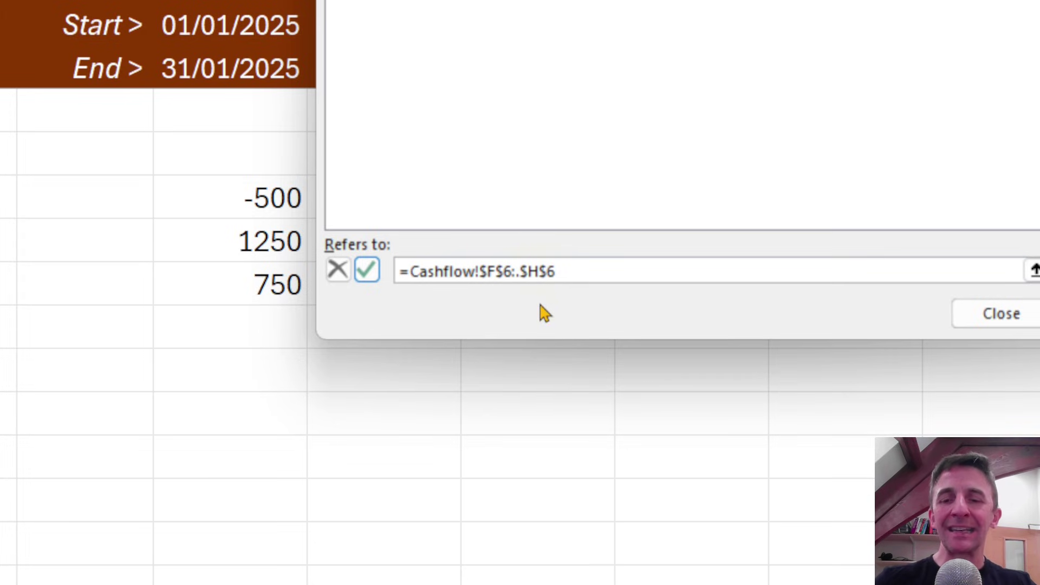
pyautogui.press('BackSpace')
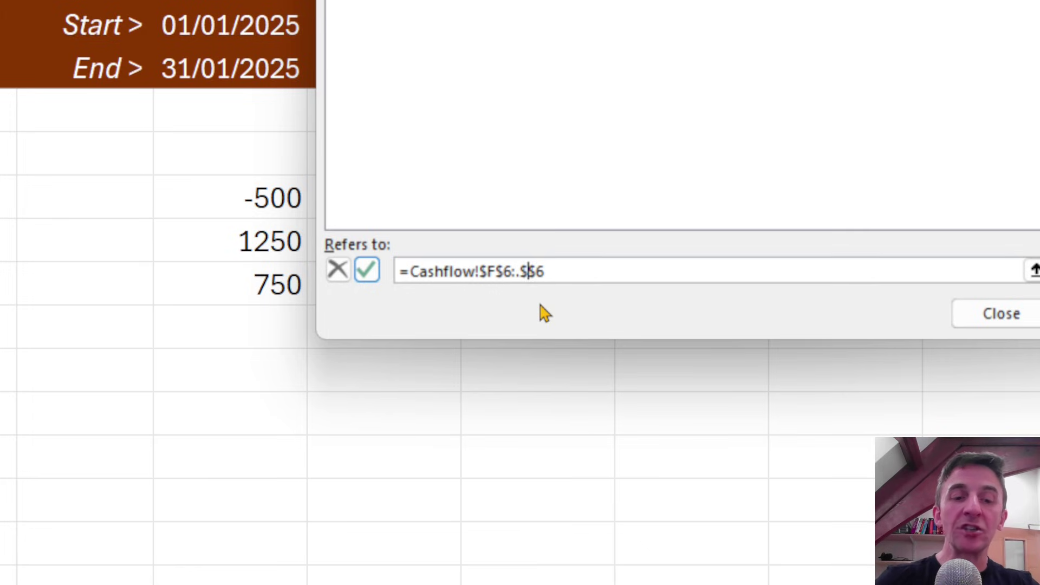
pyautogui.write('XFD')
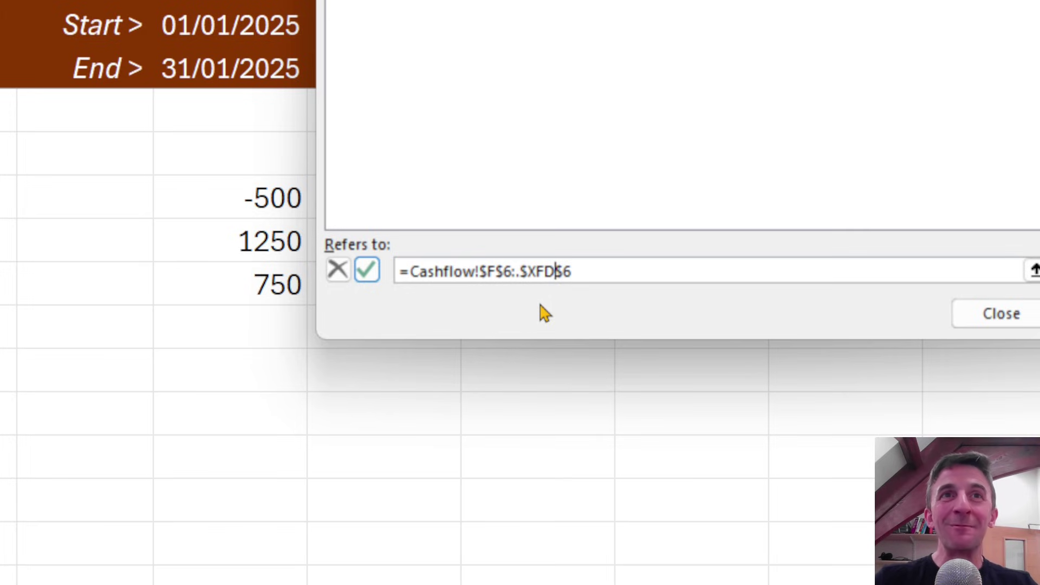
pyautogui.click(367, 270)
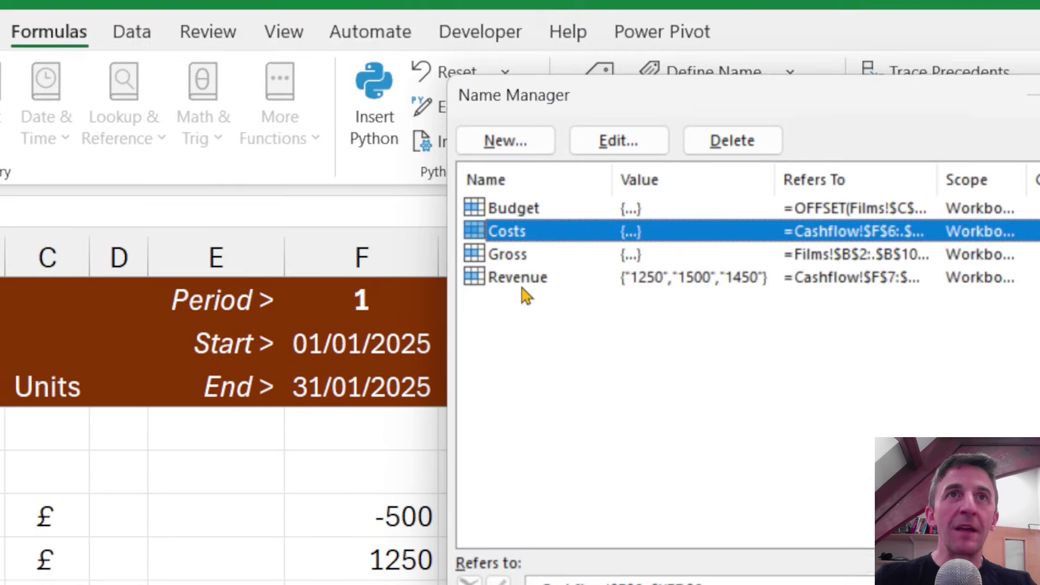
# Make Revenue refer to =Cashflow!$F$7:.$XFD$7 and close Name Manager
pyautogui.click(522, 291)
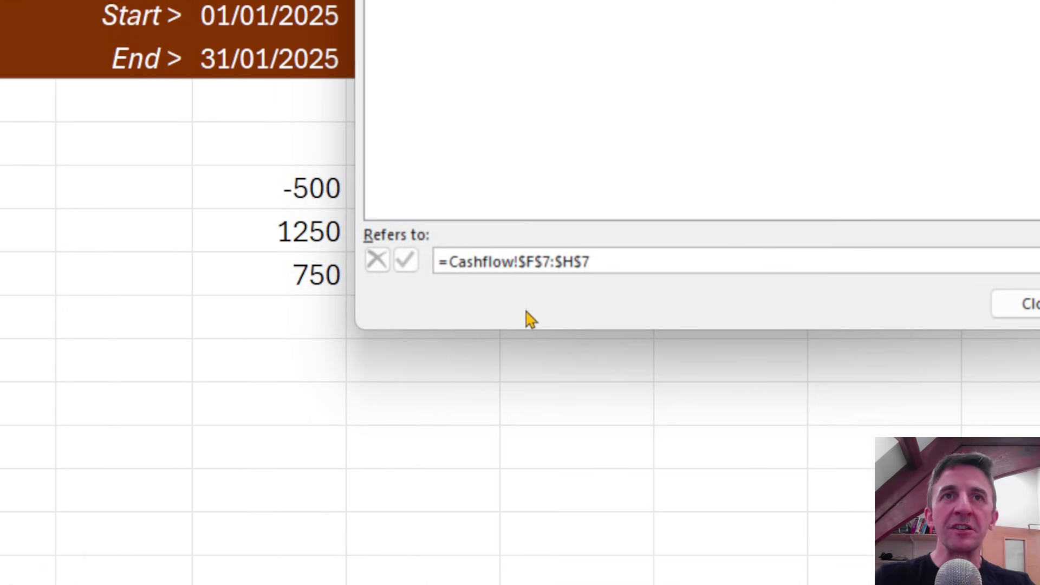
pyautogui.click(549, 252)
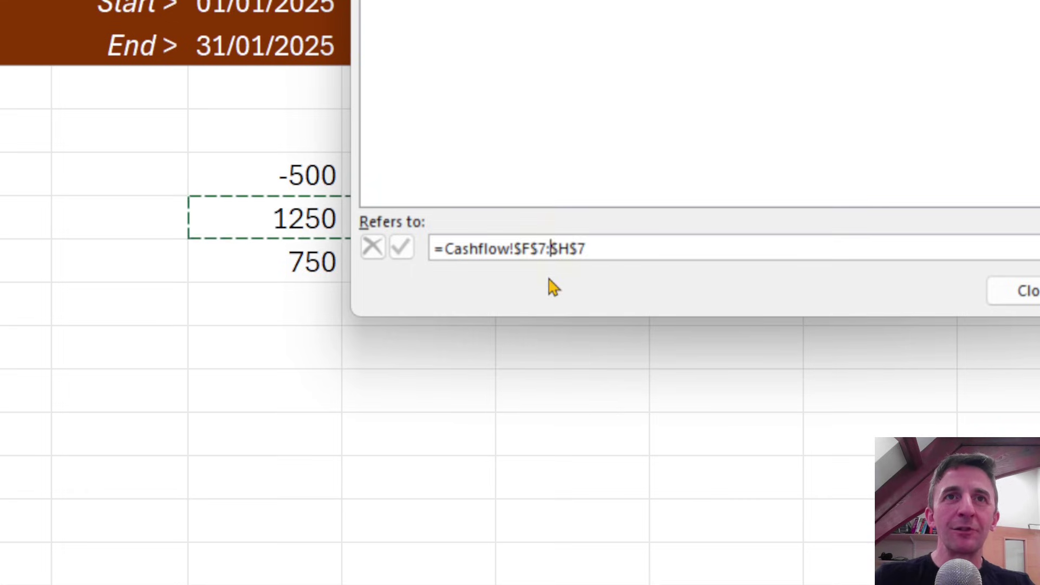
pyautogui.write('.')
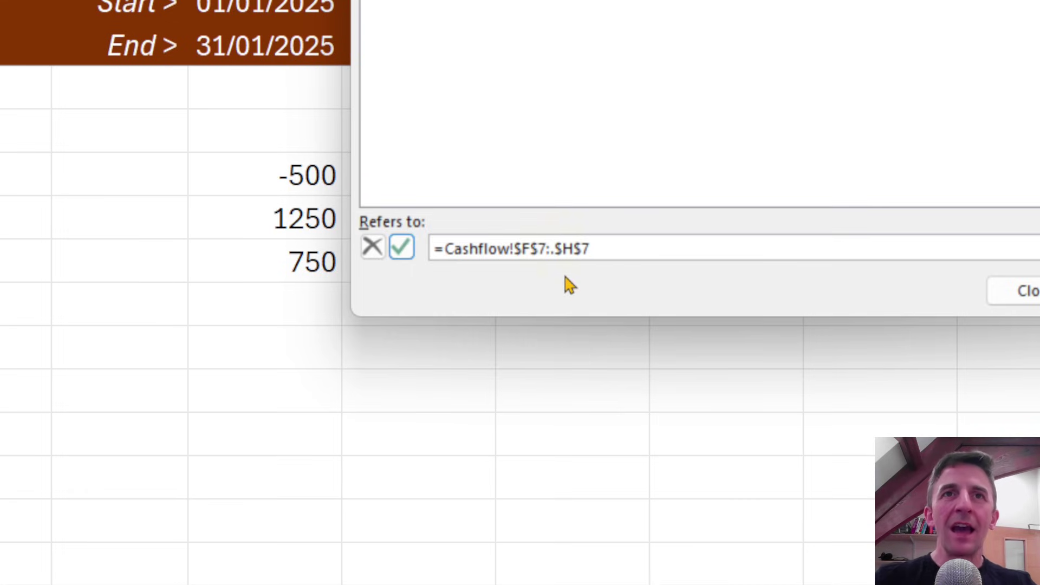
pyautogui.click(572, 251)
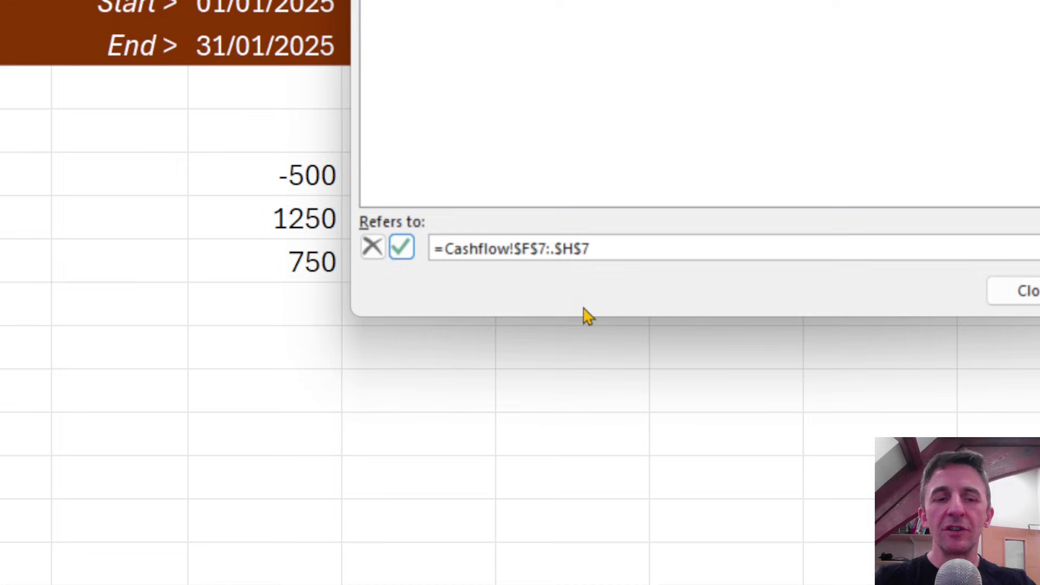
pyautogui.press('BackSpace')
pyautogui.write('XFD')
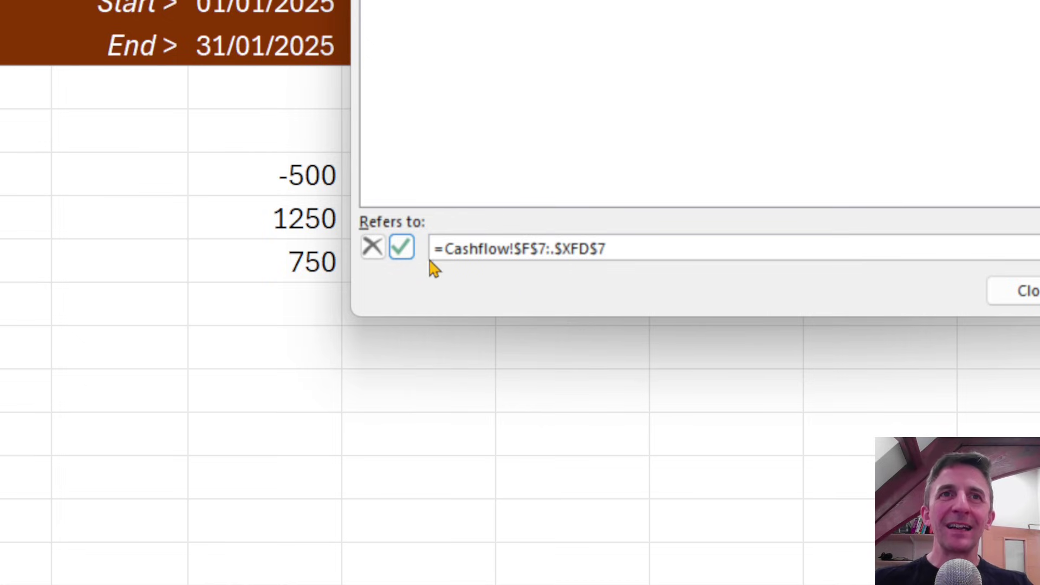
pyautogui.click(402, 247)
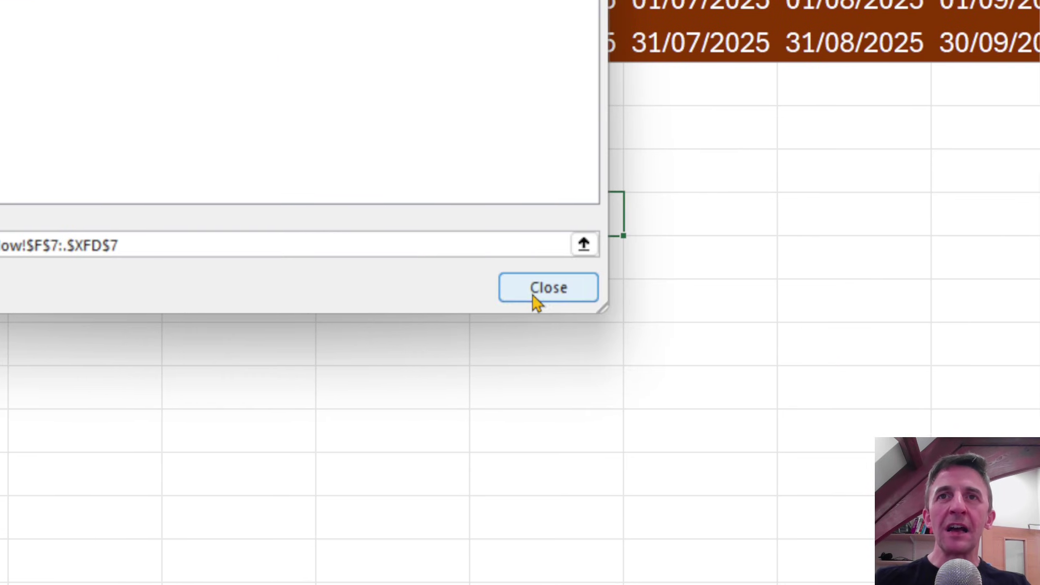
pyautogui.click(1029, 300)
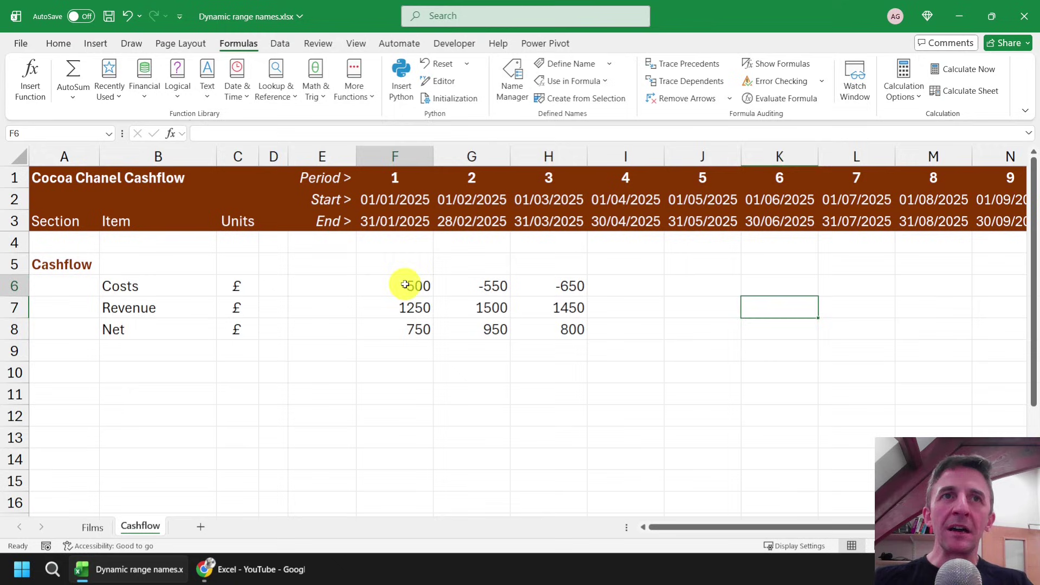
# Review F6, F7 and the Net formula =Costs+Revenue in F8:H8
pyautogui.click(406, 283)
pyautogui.click(398, 309)
pyautogui.moveTo(402, 325); pyautogui.dragTo(569, 329)
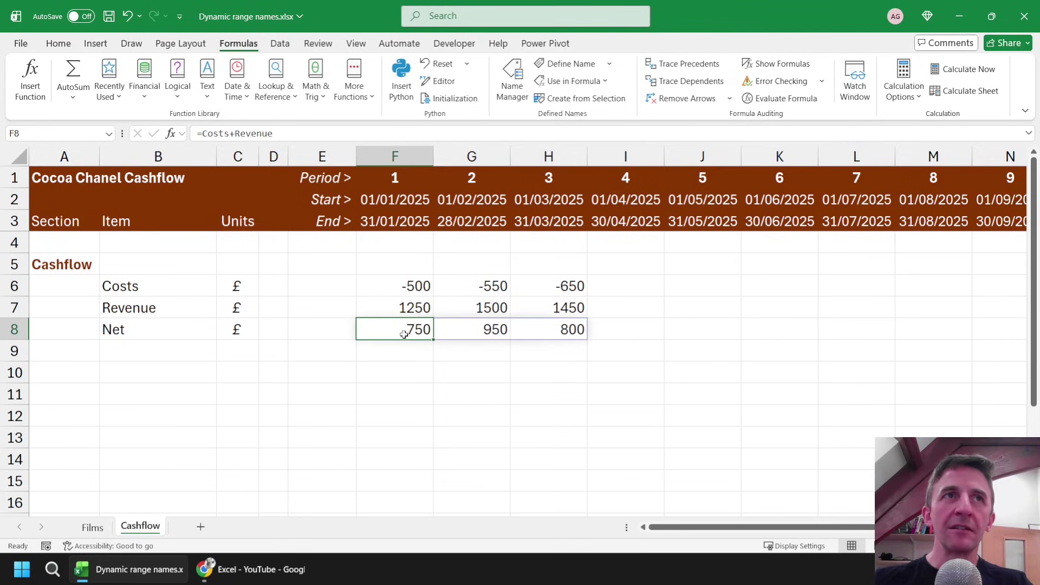
pyautogui.press('F2')
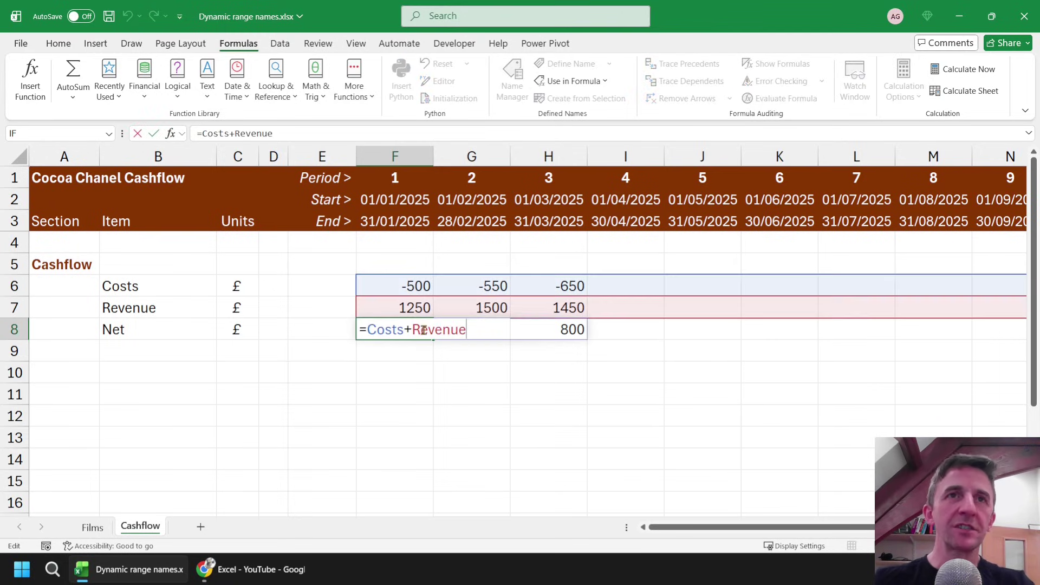
pyautogui.press('Escape')
# Enter period 4 Costs -750 in I6 and Revenue 1500 in I7
pyautogui.click(617, 281)
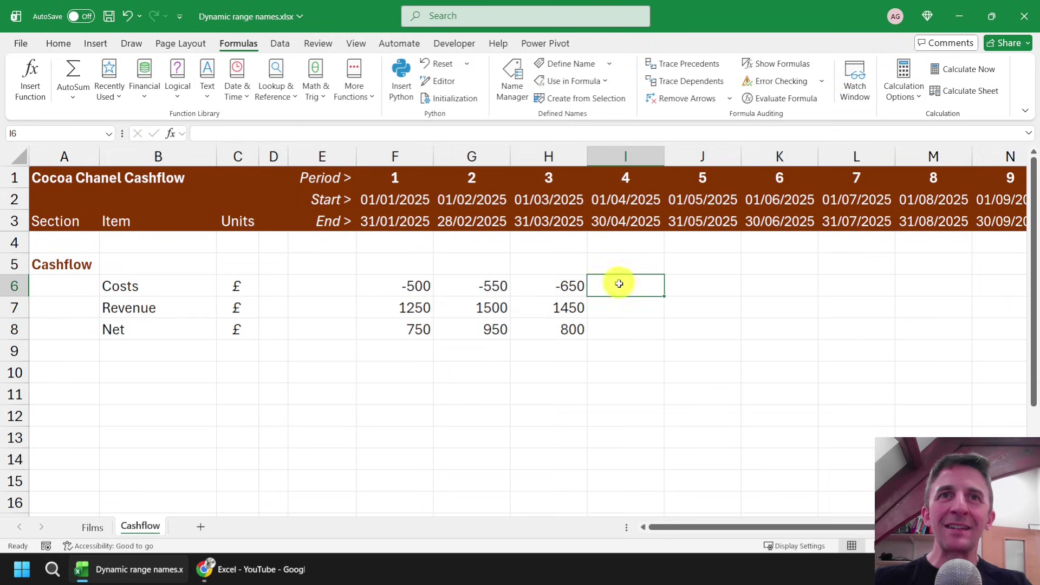
pyautogui.write('-750')
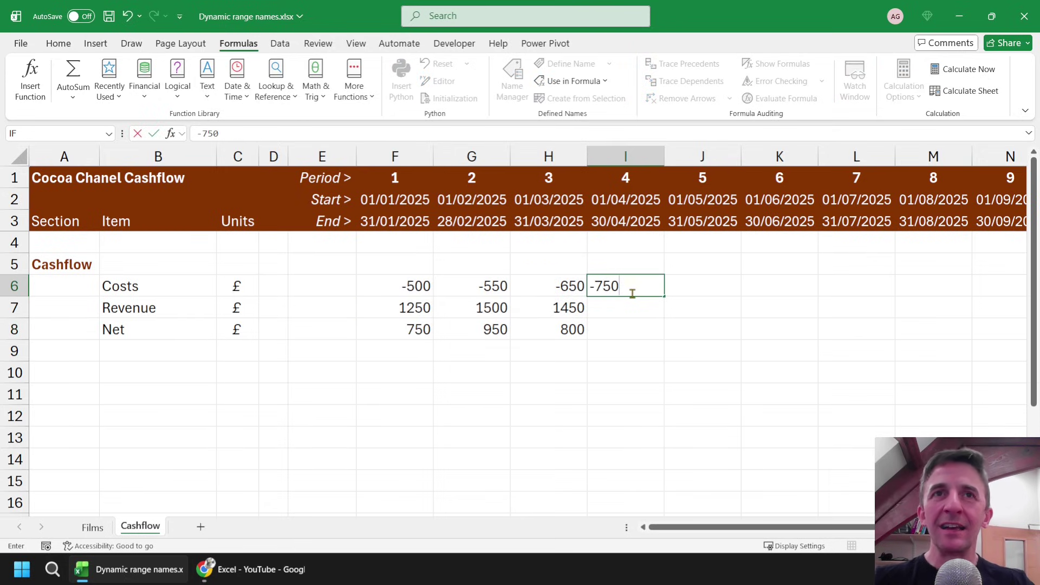
pyautogui.press('Return')
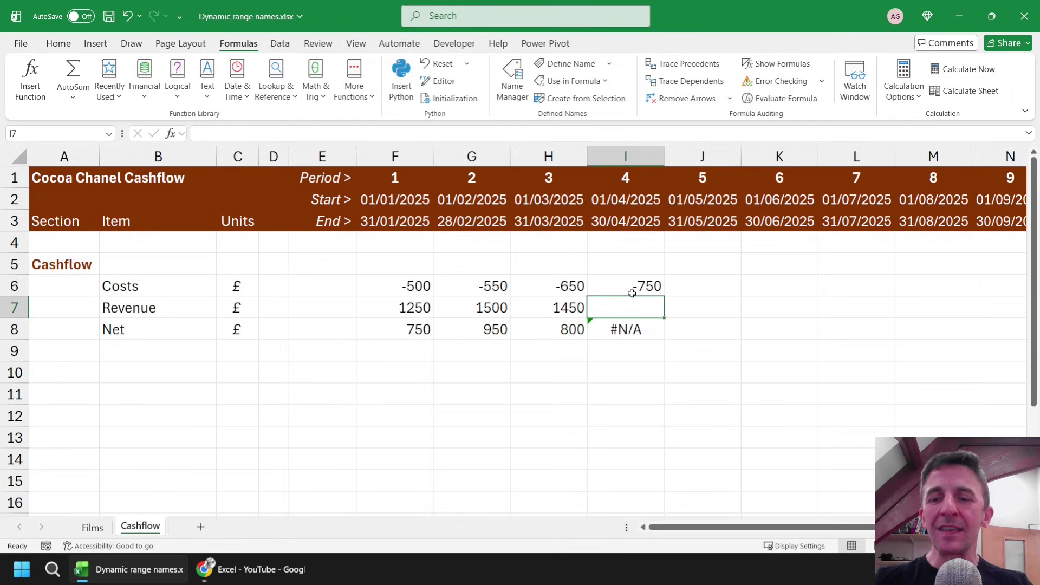
pyautogui.write('1500')
pyautogui.press('Return')
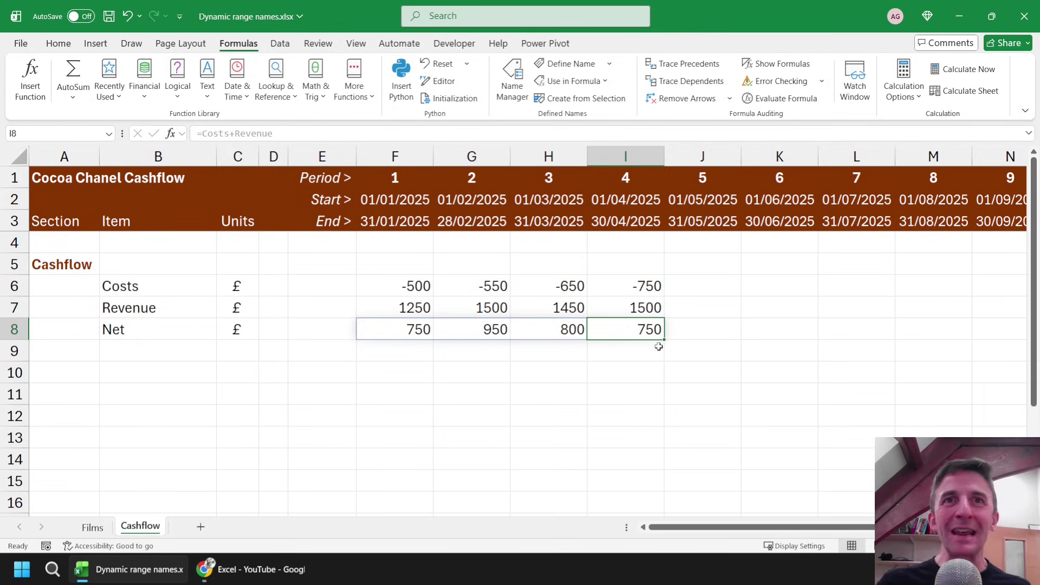
pyautogui.click(91, 528)
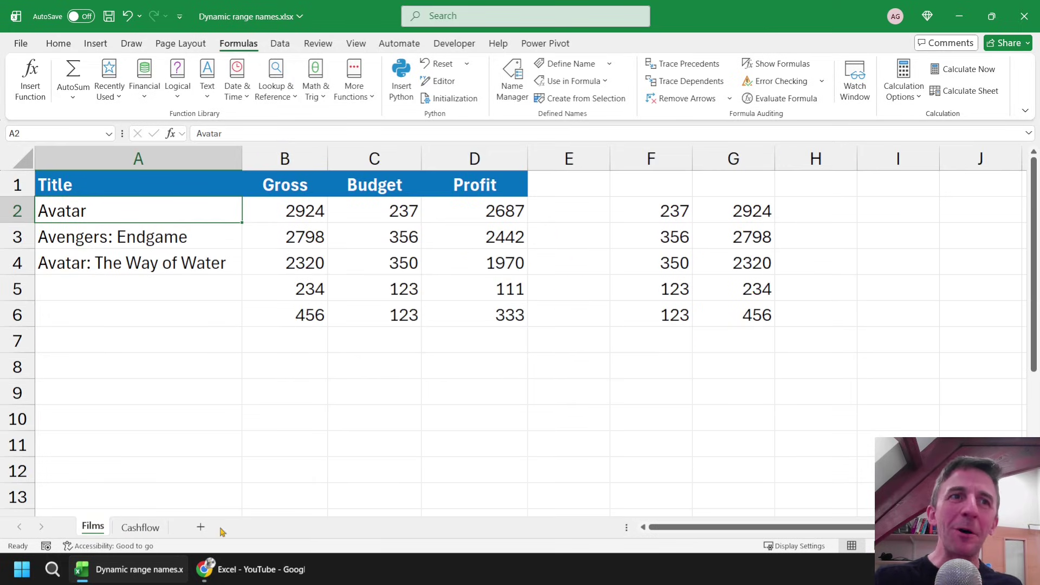
pyautogui.click(142, 527)
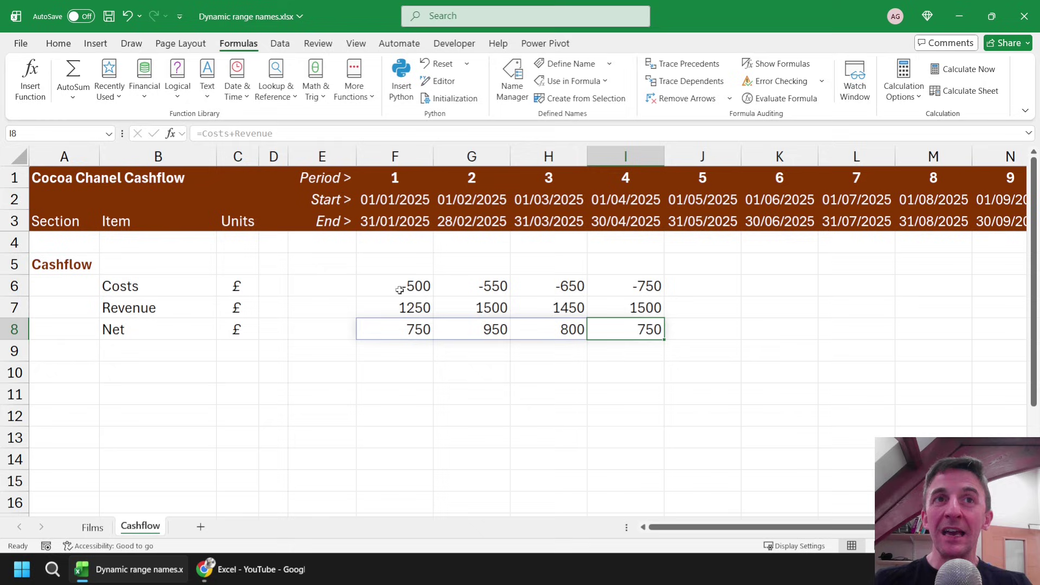
# Enter =OFFSET(F6,0,0,1,COUNT(F6:XFD6)) in F10 to spill Costs -500, -550, -650, -750 across row 10
pyautogui.click(403, 373)
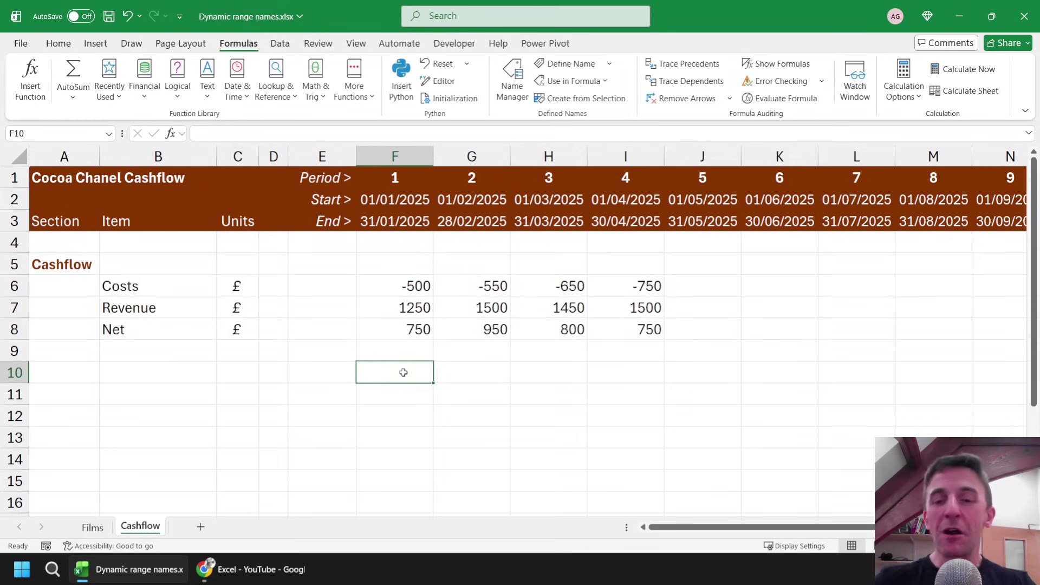
pyautogui.write('=off')
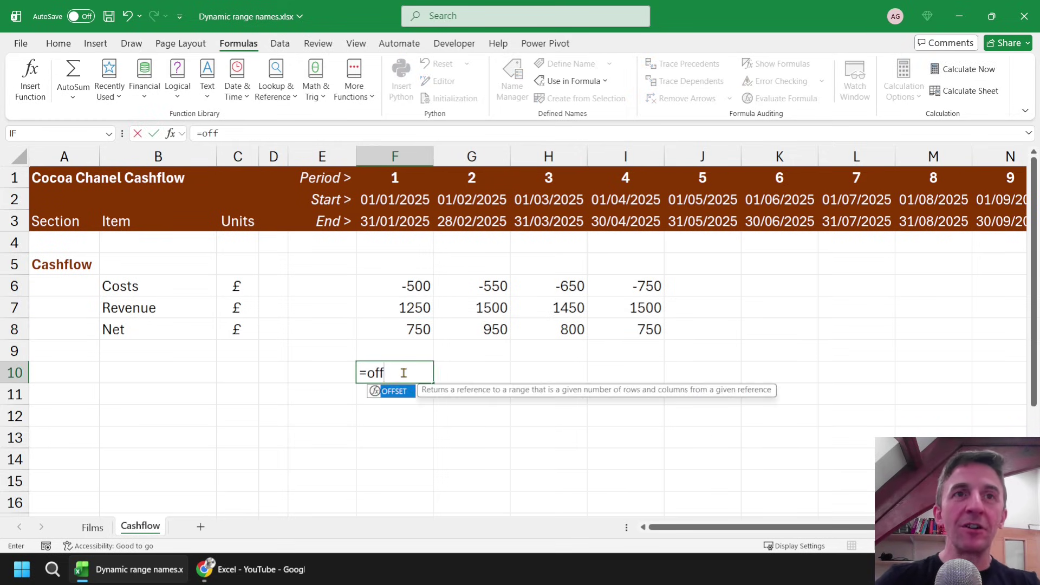
pyautogui.press('Tab')
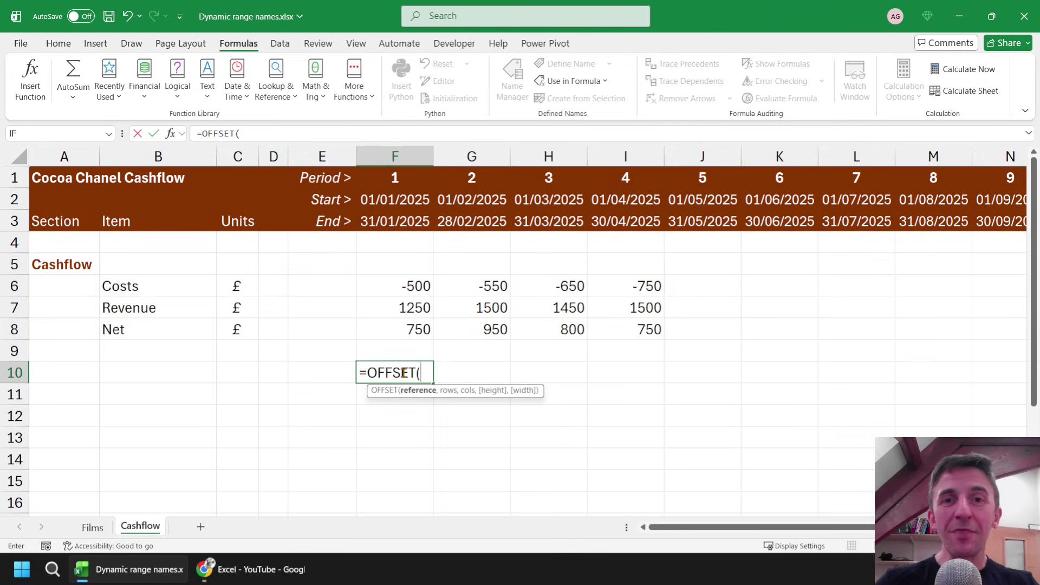
pyautogui.click(399, 286)
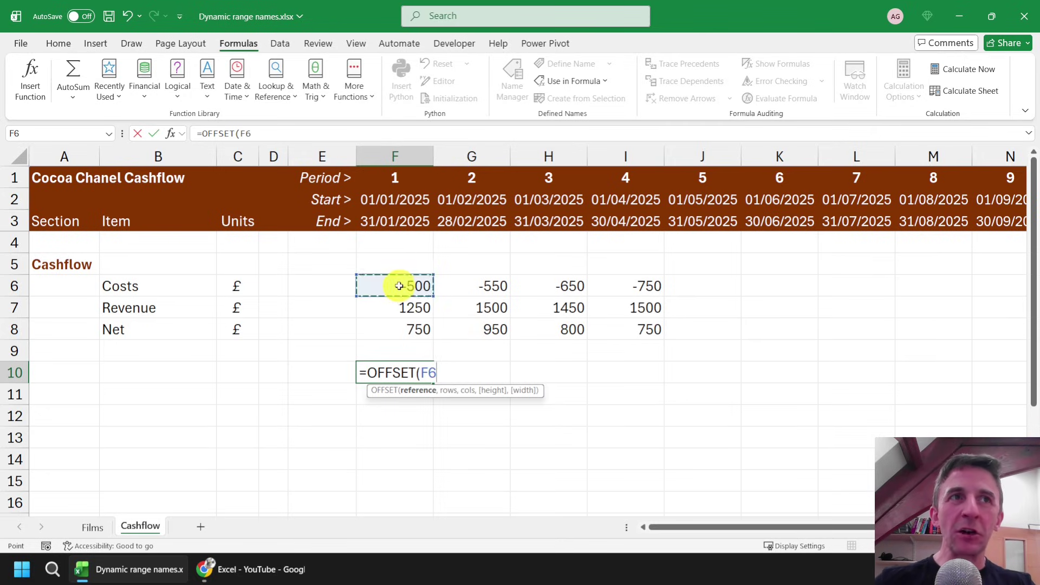
pyautogui.write(',')
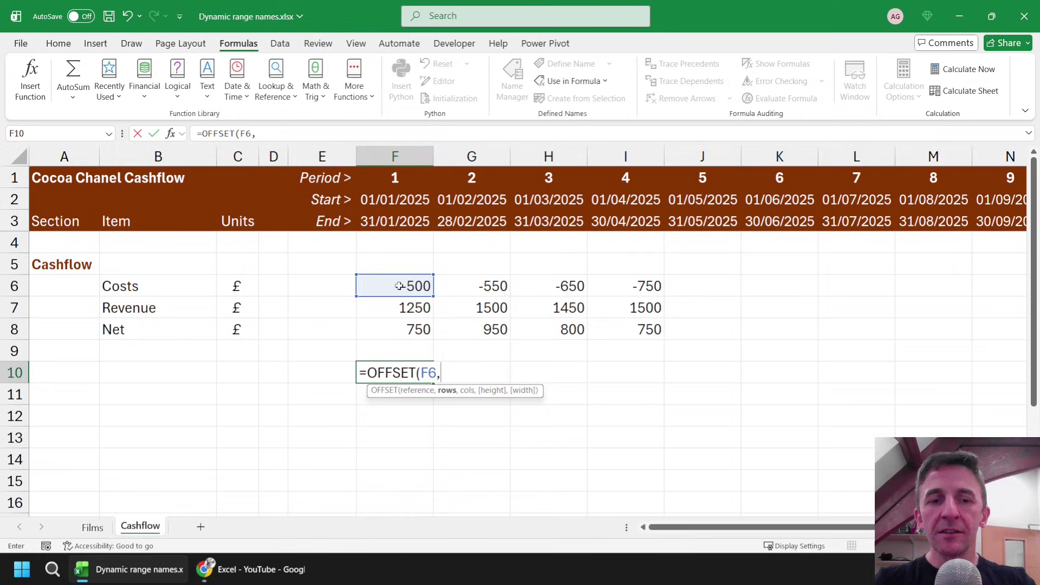
pyautogui.write('0,0,0')
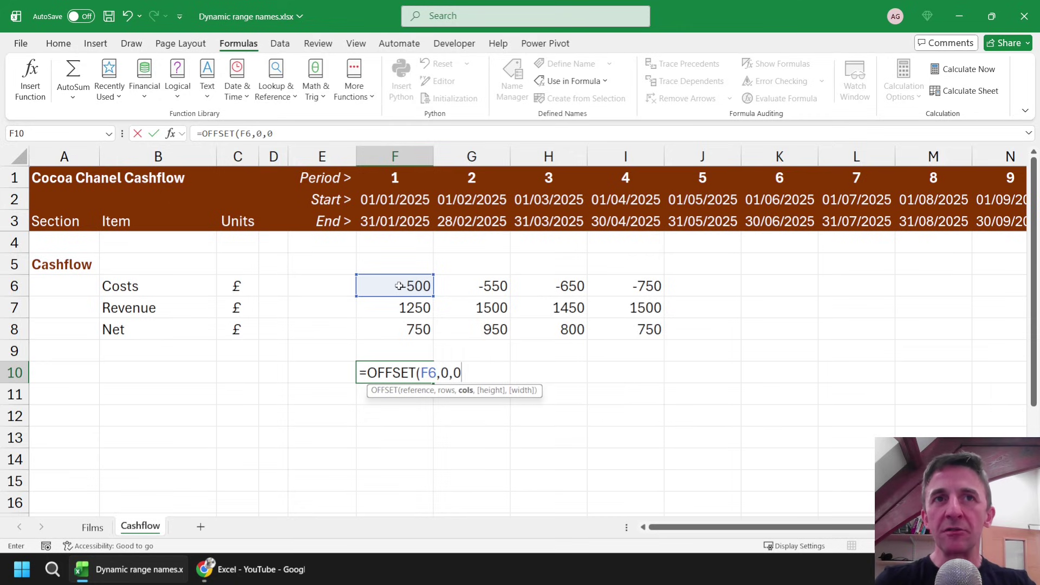
pyautogui.write('1')
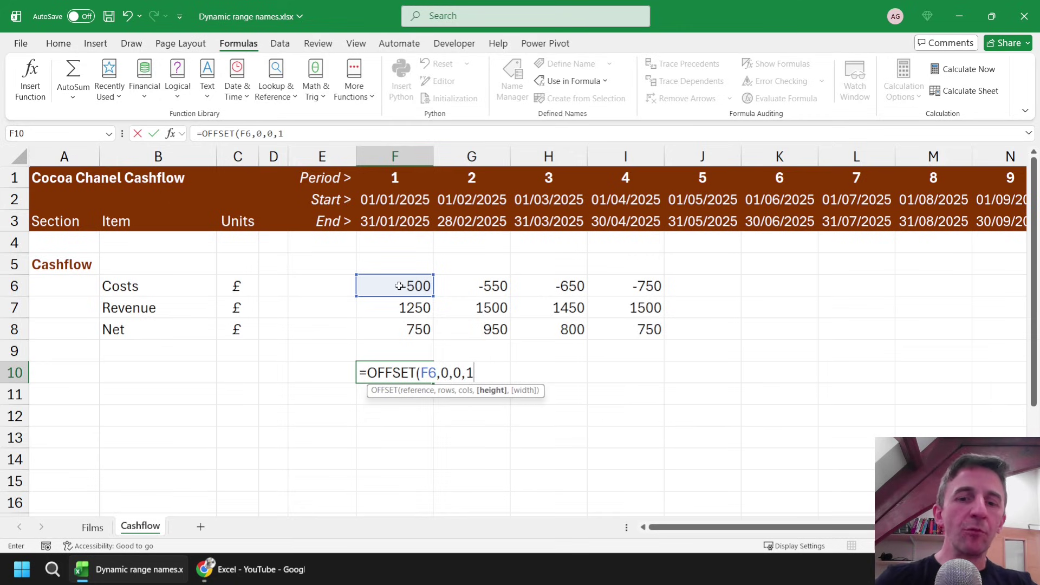
pyautogui.write(',')
pyautogui.write('count')
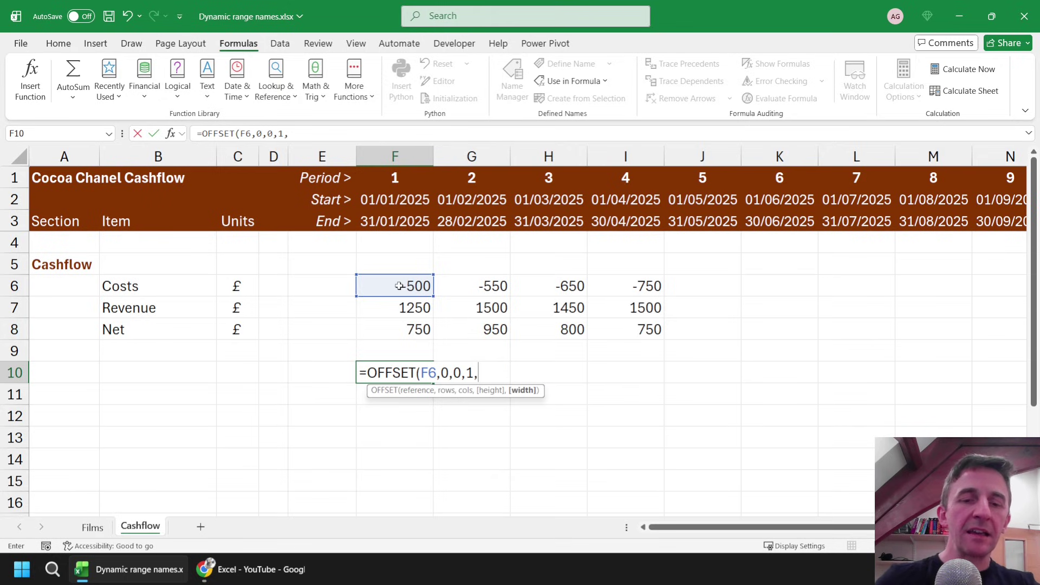
pyautogui.write('(')
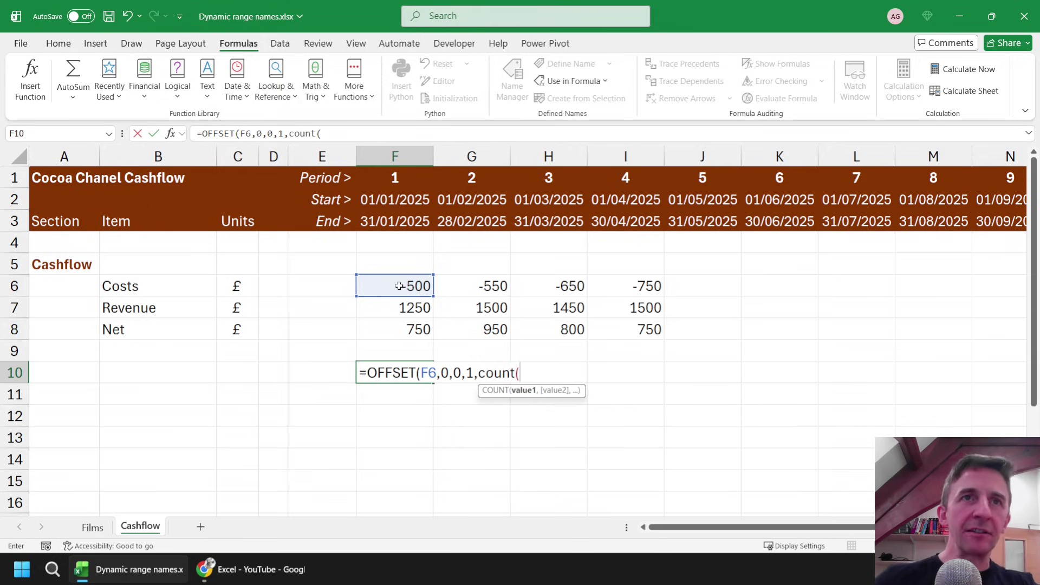
pyautogui.click(399, 286)
pyautogui.hotkey('ctrl', 'shift', 'Right')
pyautogui.hotkey('ctrl', 'shift', 'Right')
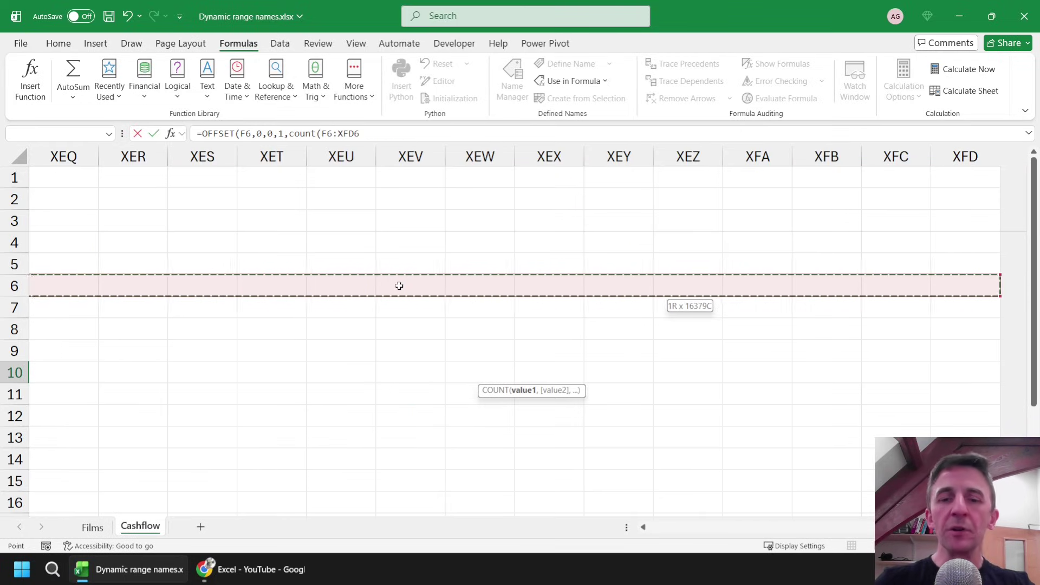
pyautogui.write(')')
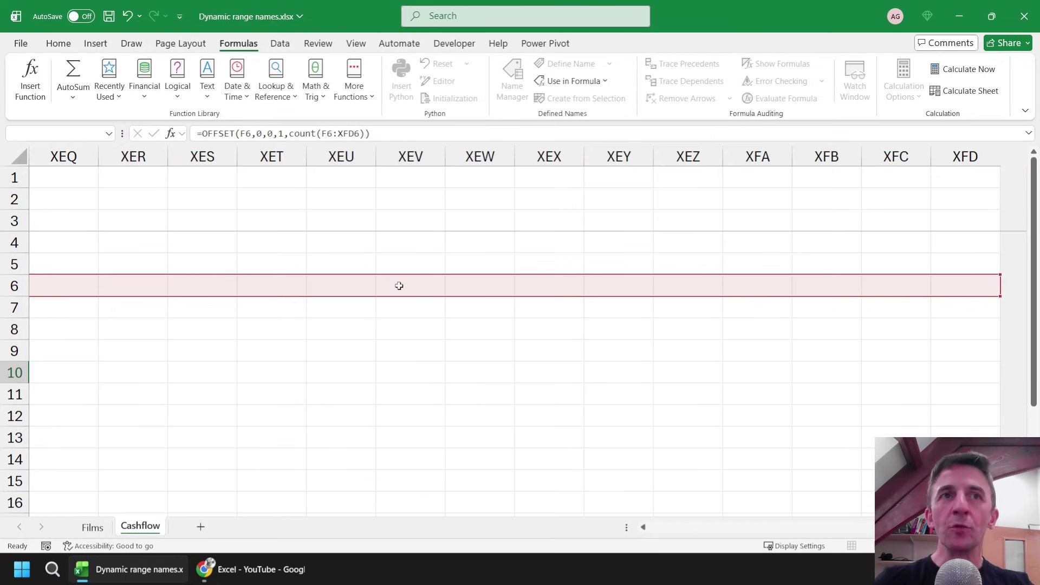
pyautogui.press('Return')
pyautogui.click(644, 527)
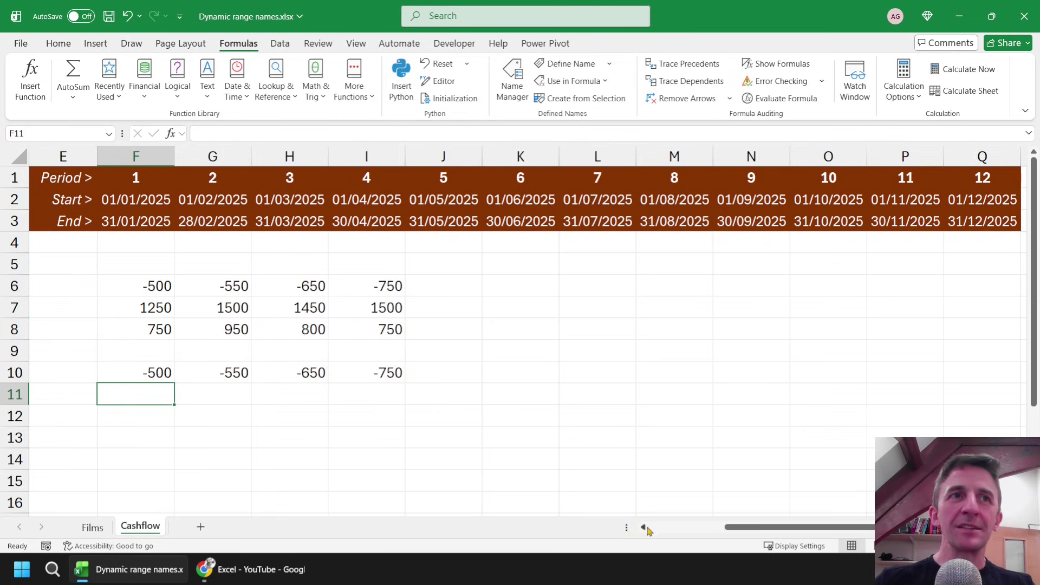
pyautogui.click(337, 372)
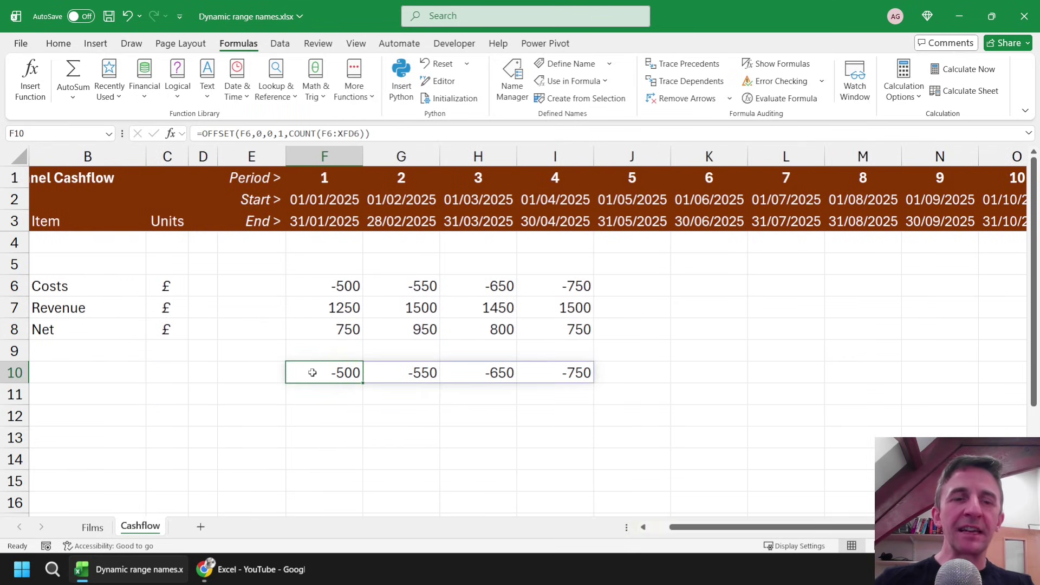
pyautogui.press('F2')
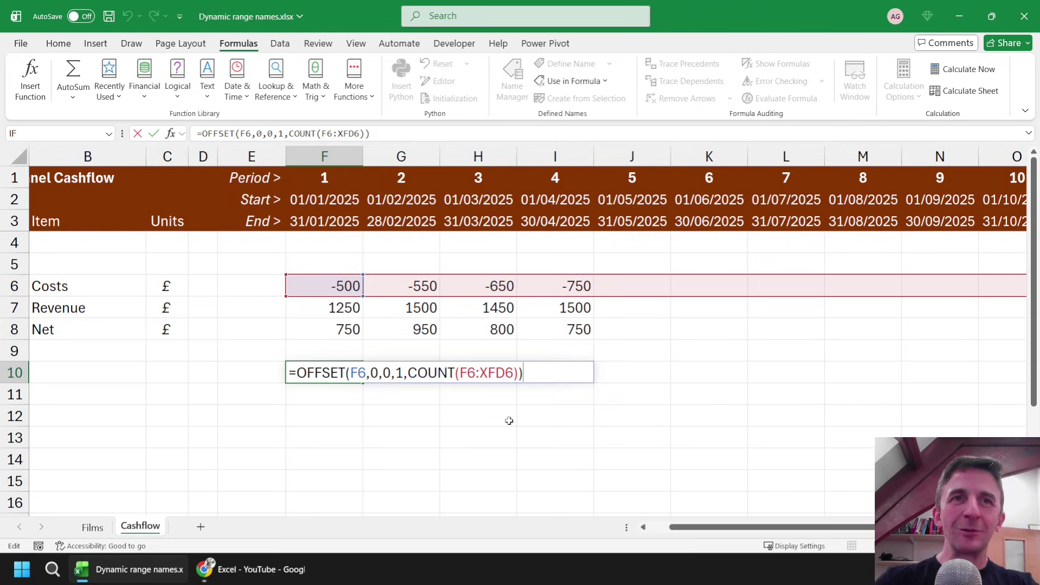
pyautogui.press('Return')
pyautogui.click(620, 287)
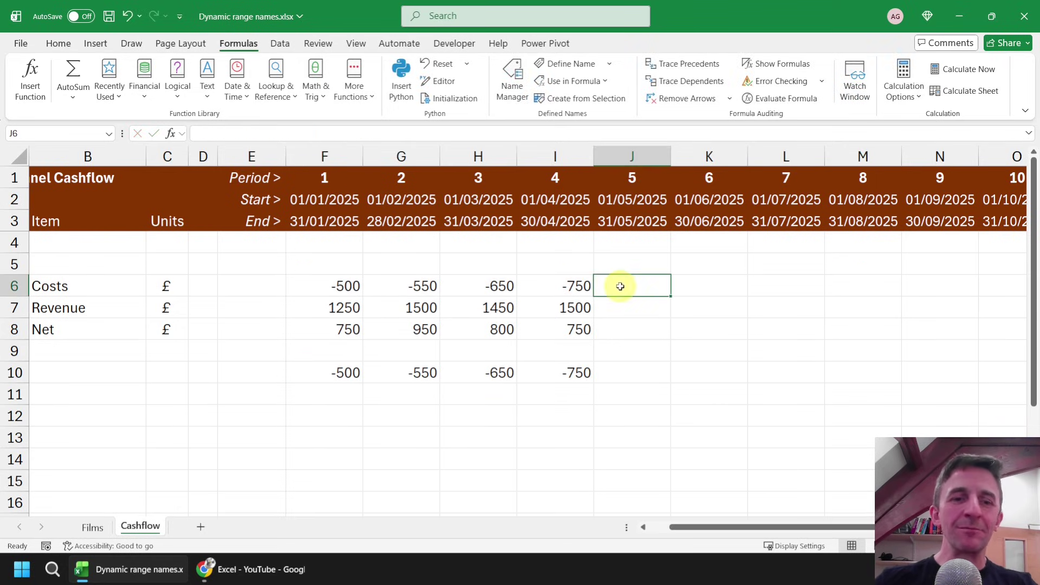
pyautogui.write('123')
pyautogui.press('Return')
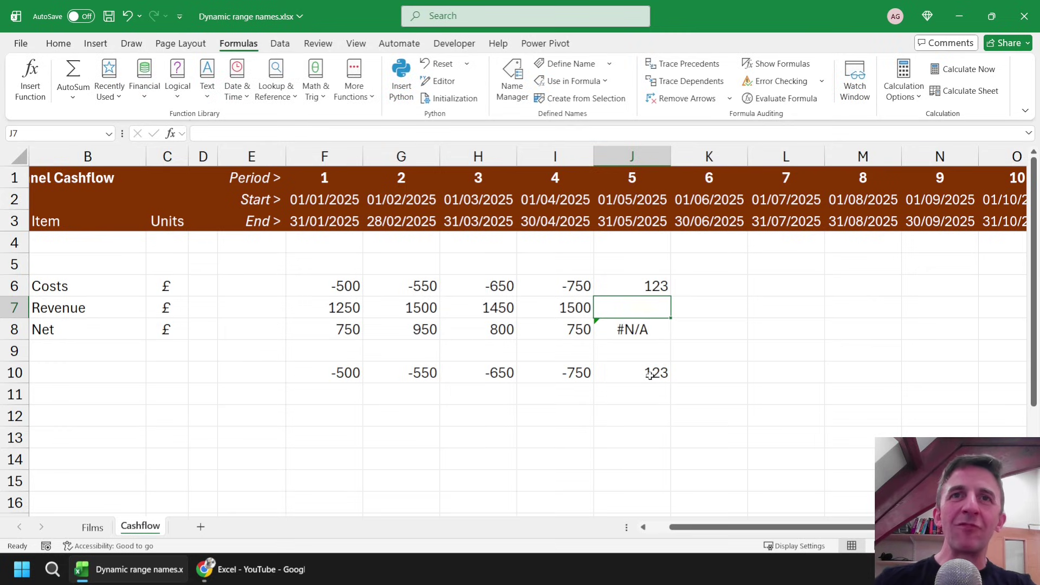
pyautogui.click(646, 286)
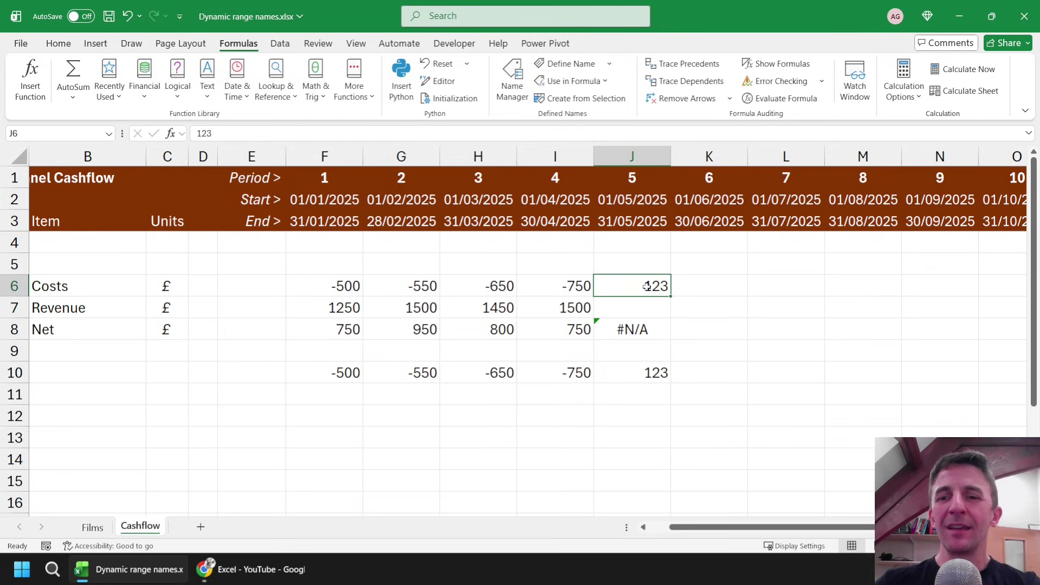
pyautogui.press('Delete')
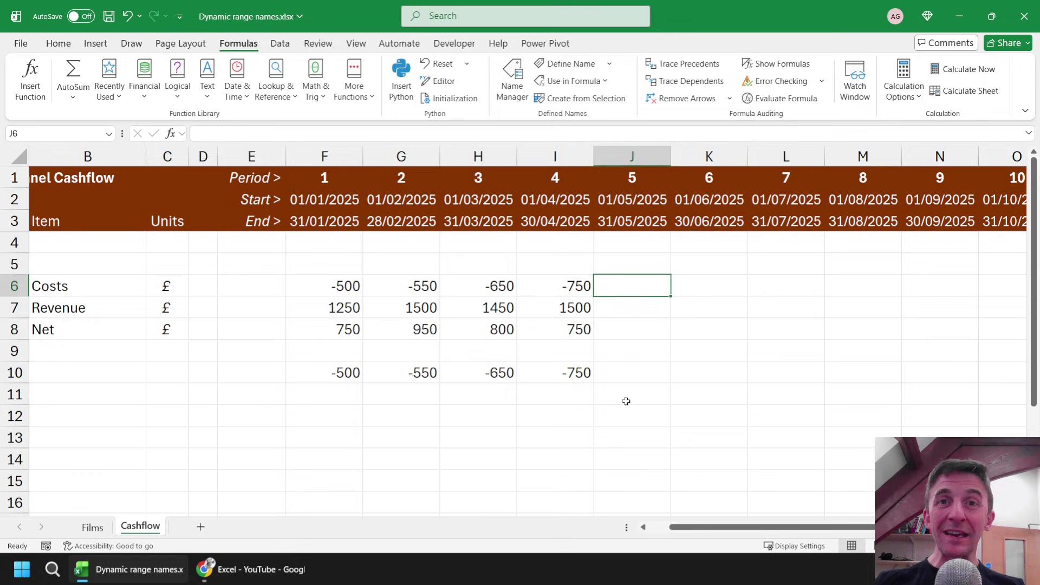